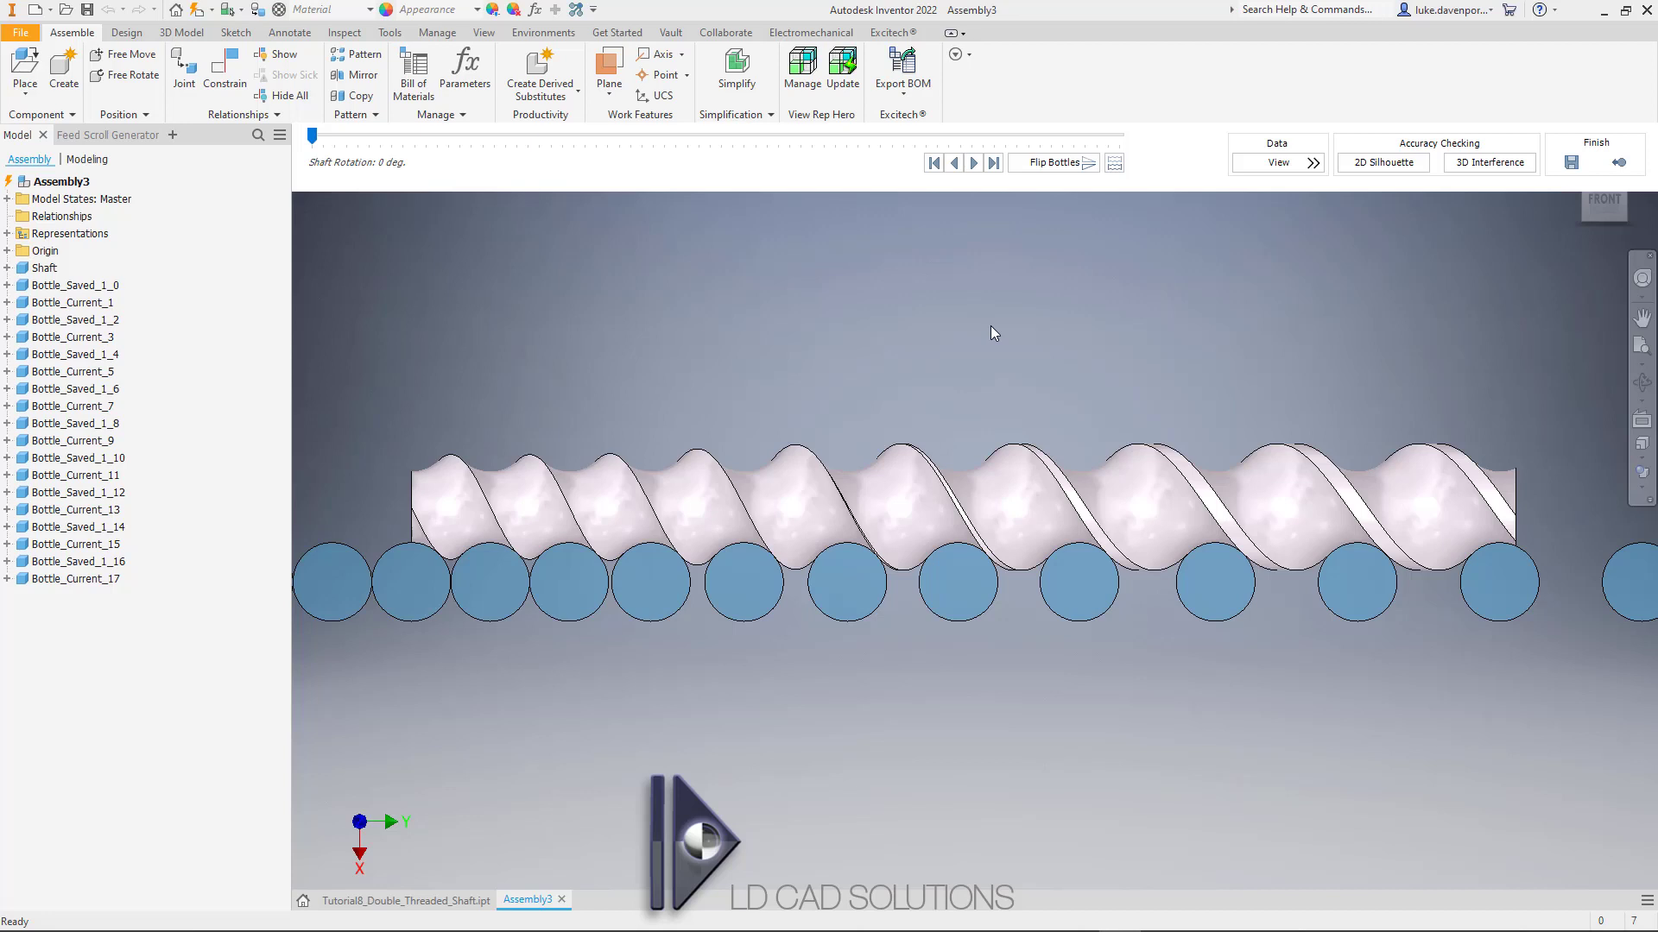
Step: Examine the shaft and bottles in the Wireframe visual style and restore Shaded with edges
middle_click_drag(972, 337, 958, 333)
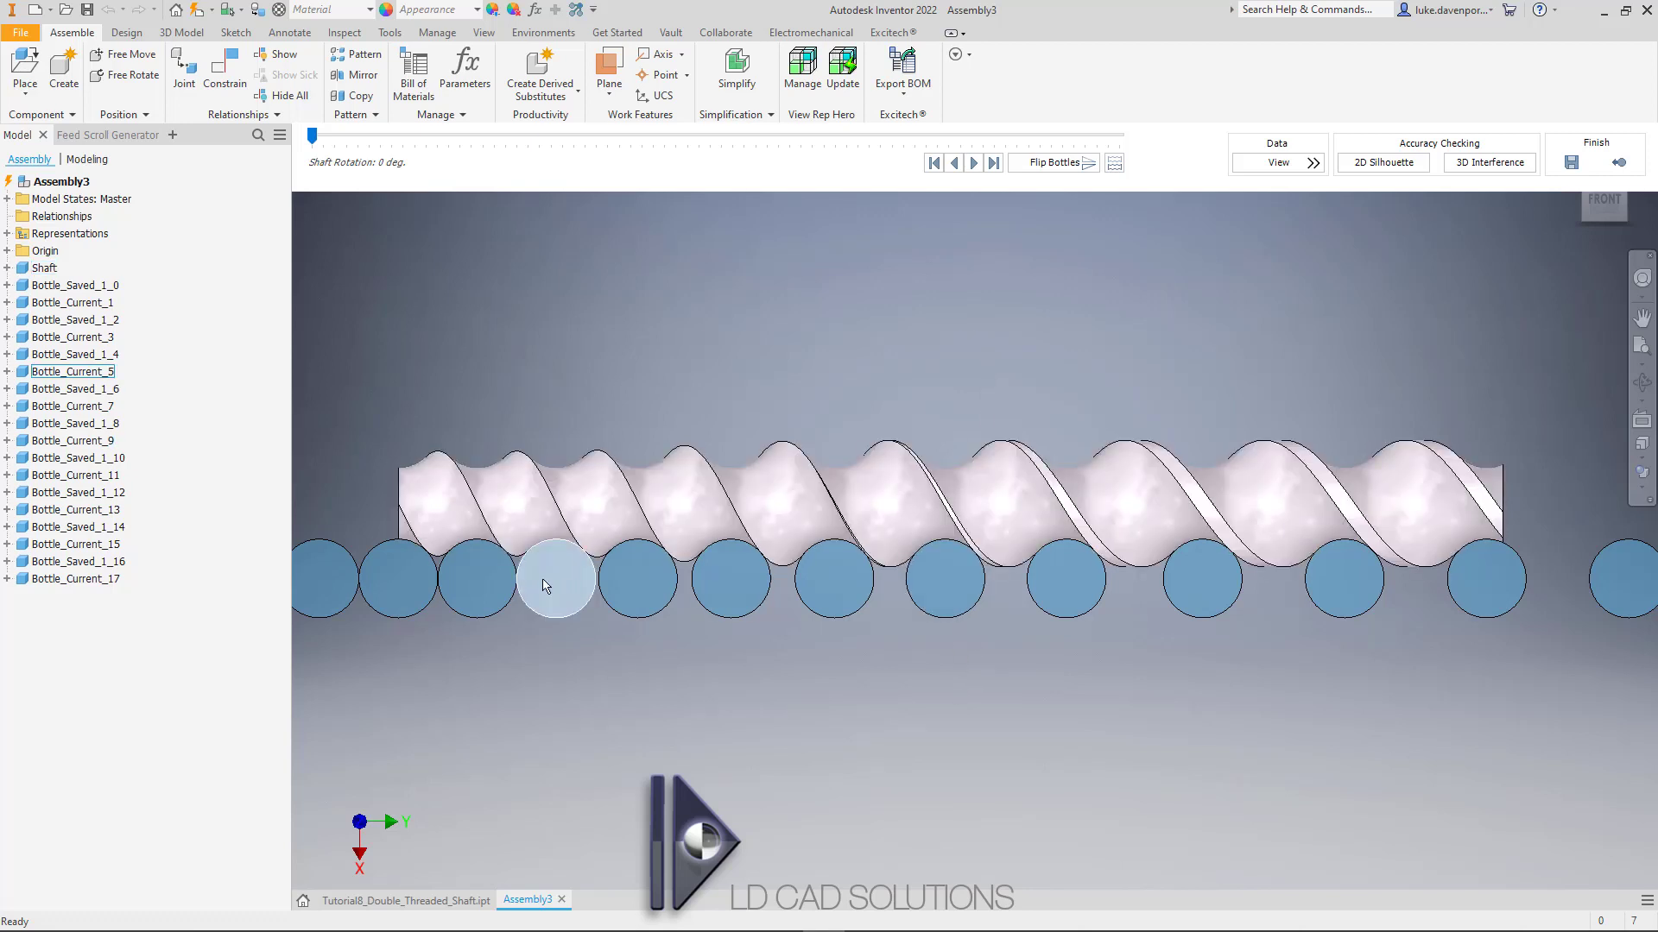
middle_click_drag(984, 332, 992, 337)
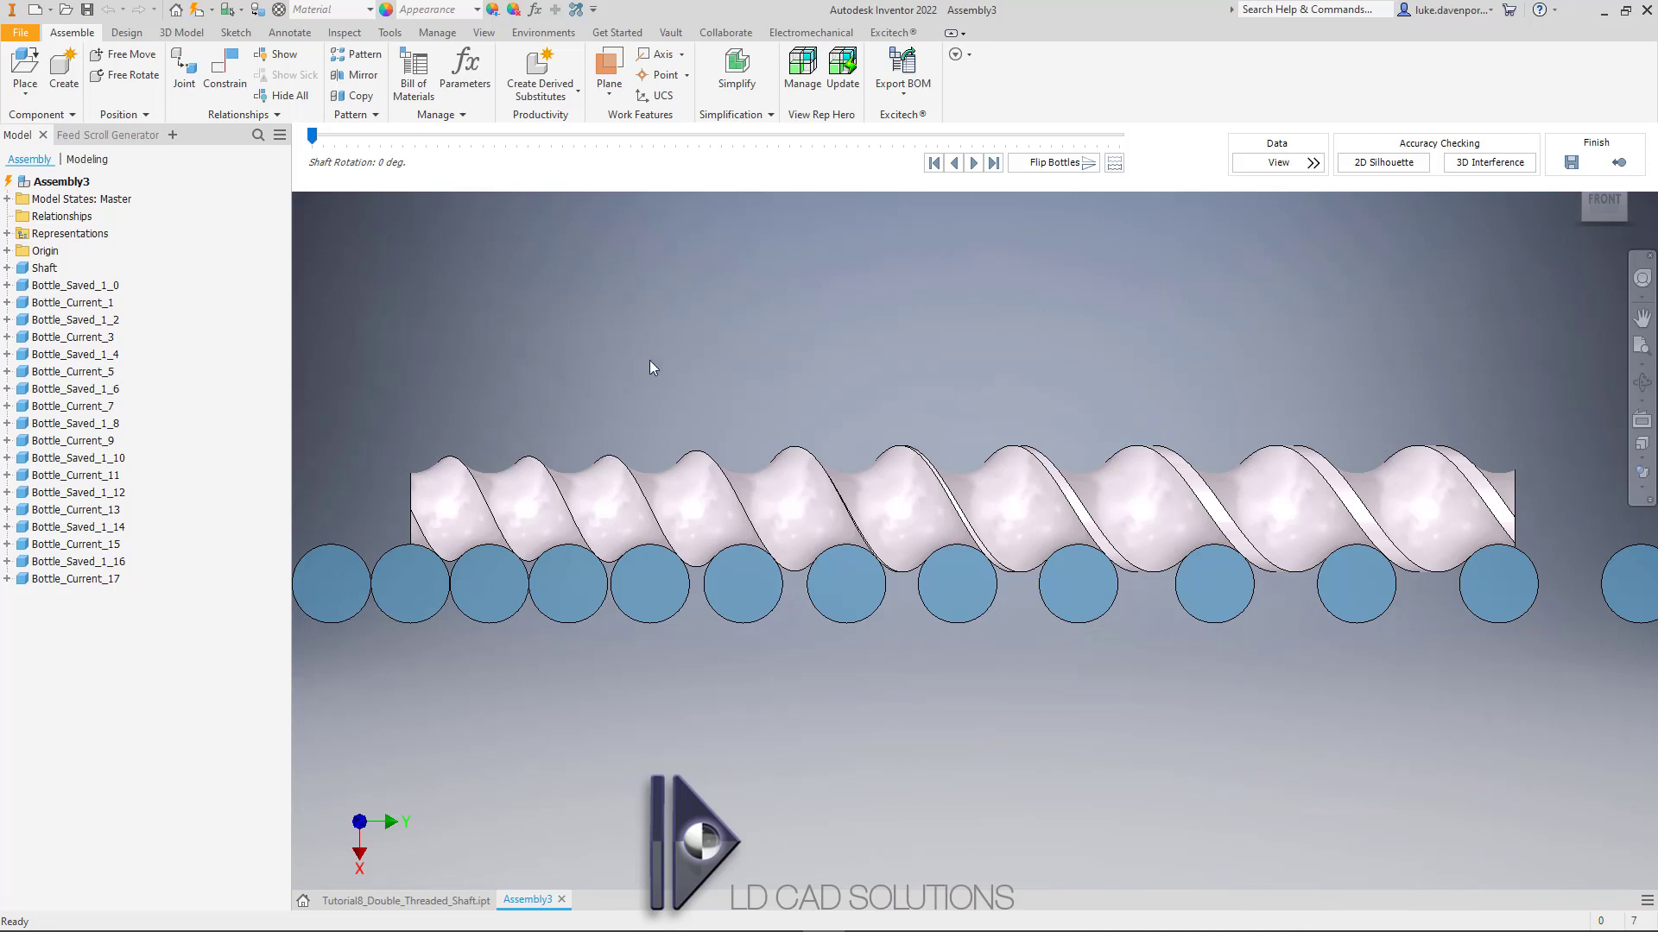
left_click(1649, 492)
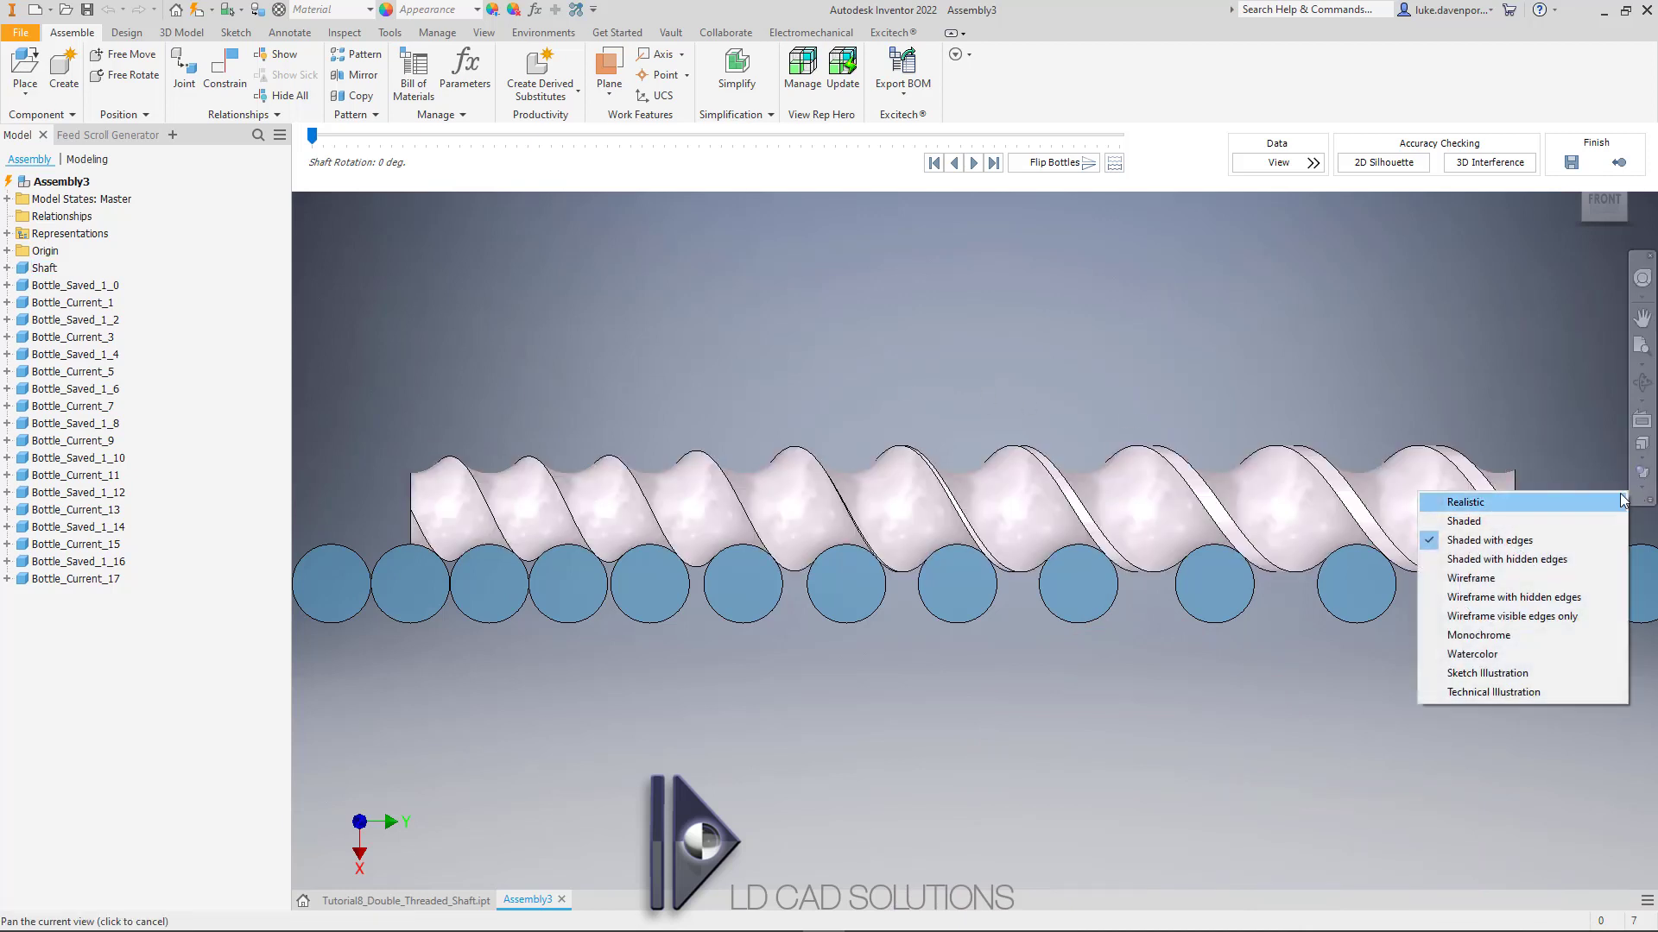
left_click(1482, 587)
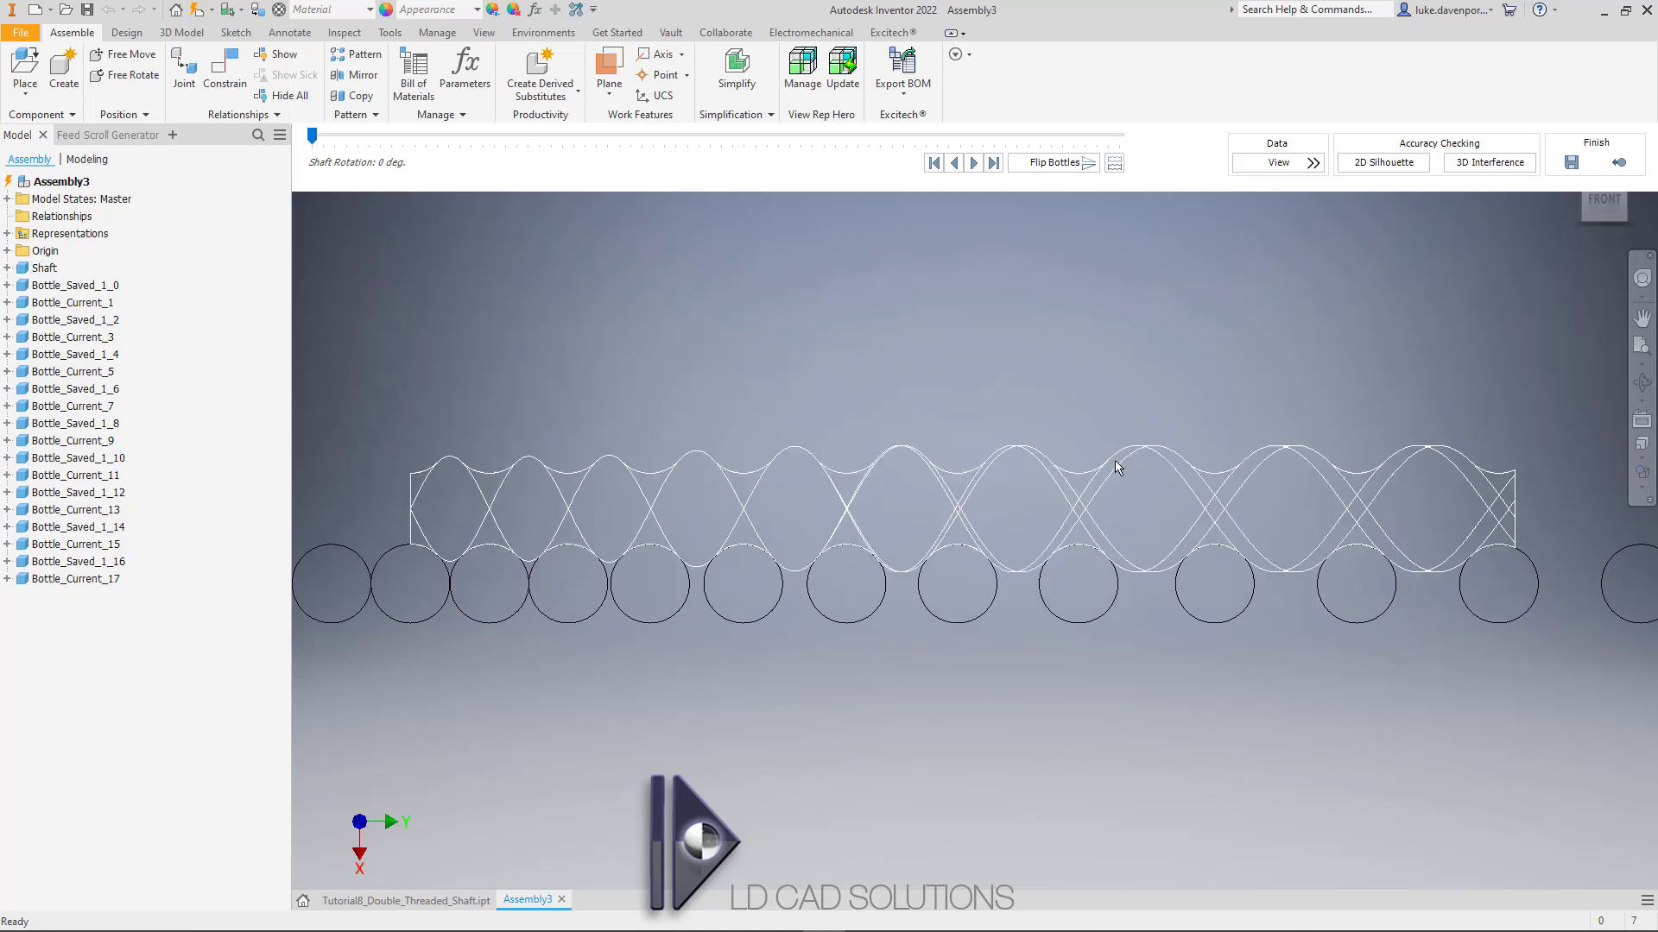
left_click(1643, 472)
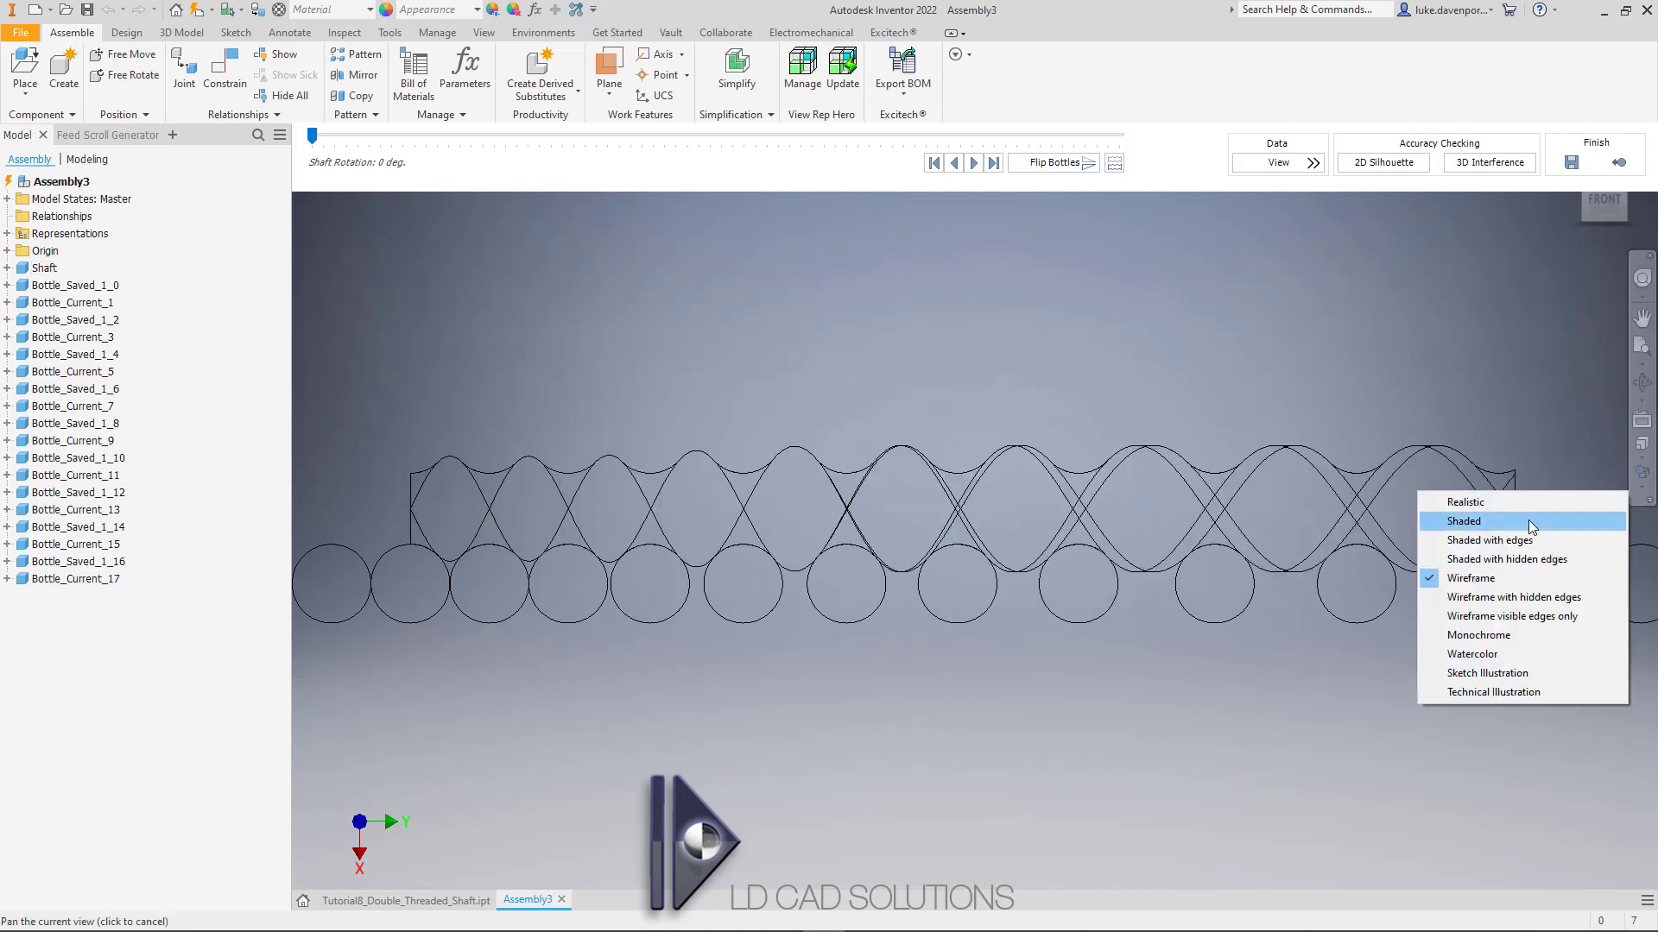
left_click(1511, 539)
key("F6")
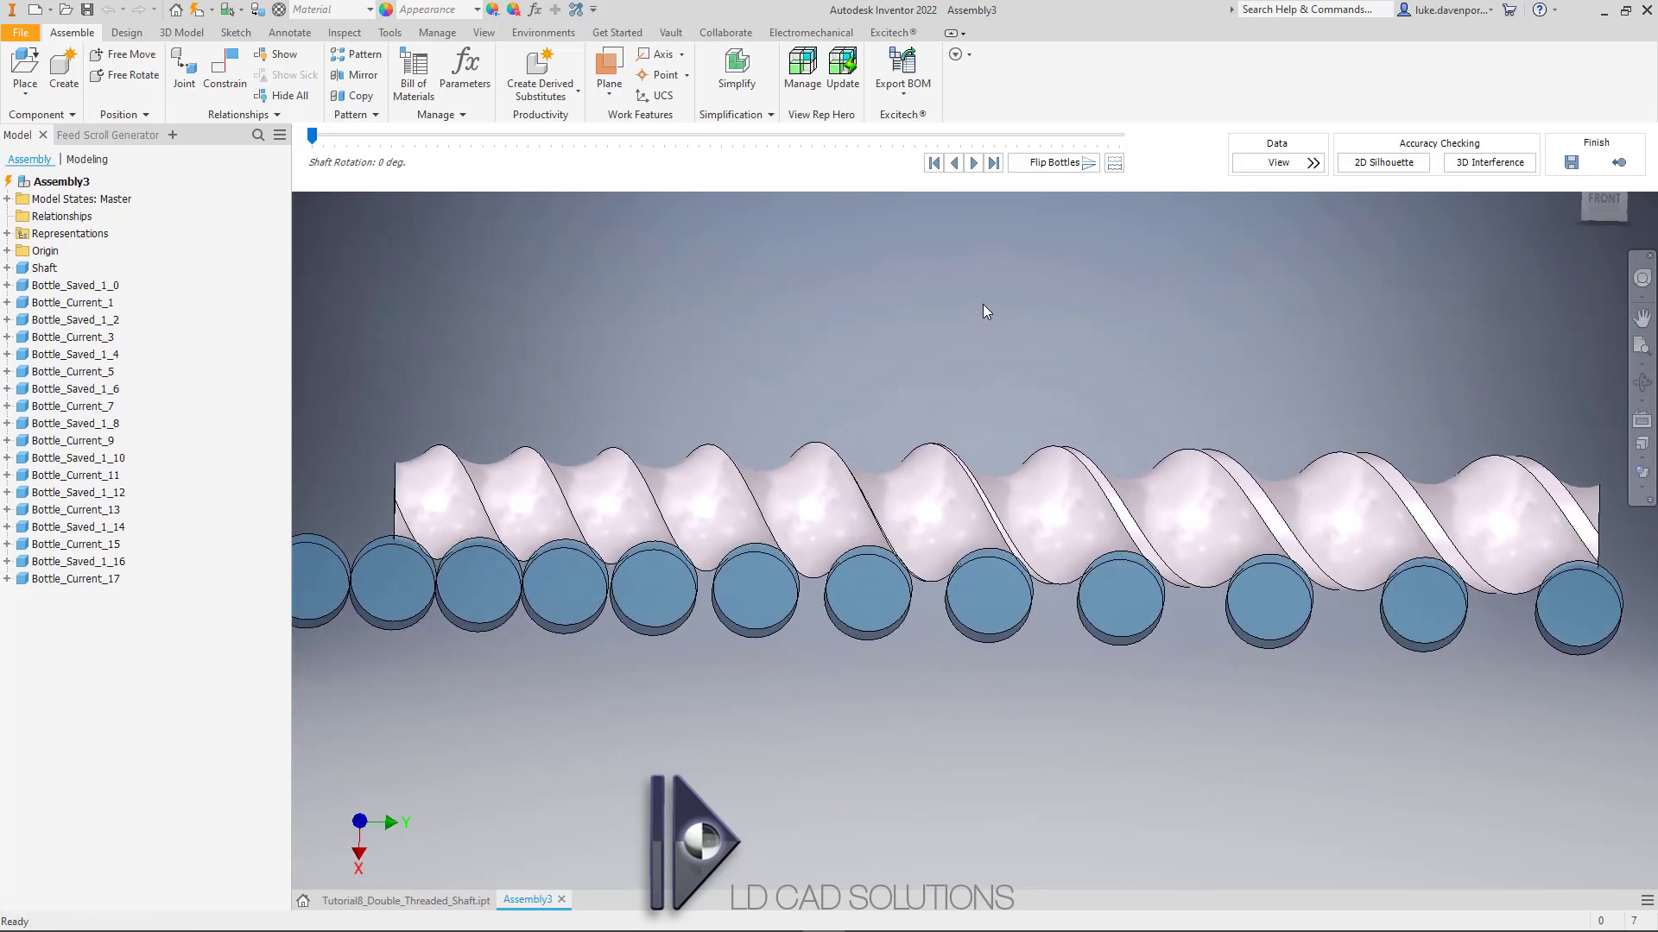
Step: Finish the bottle simulation and exit the Feed Scroll Generator in the double-threaded shaft part
left_click(1619, 170)
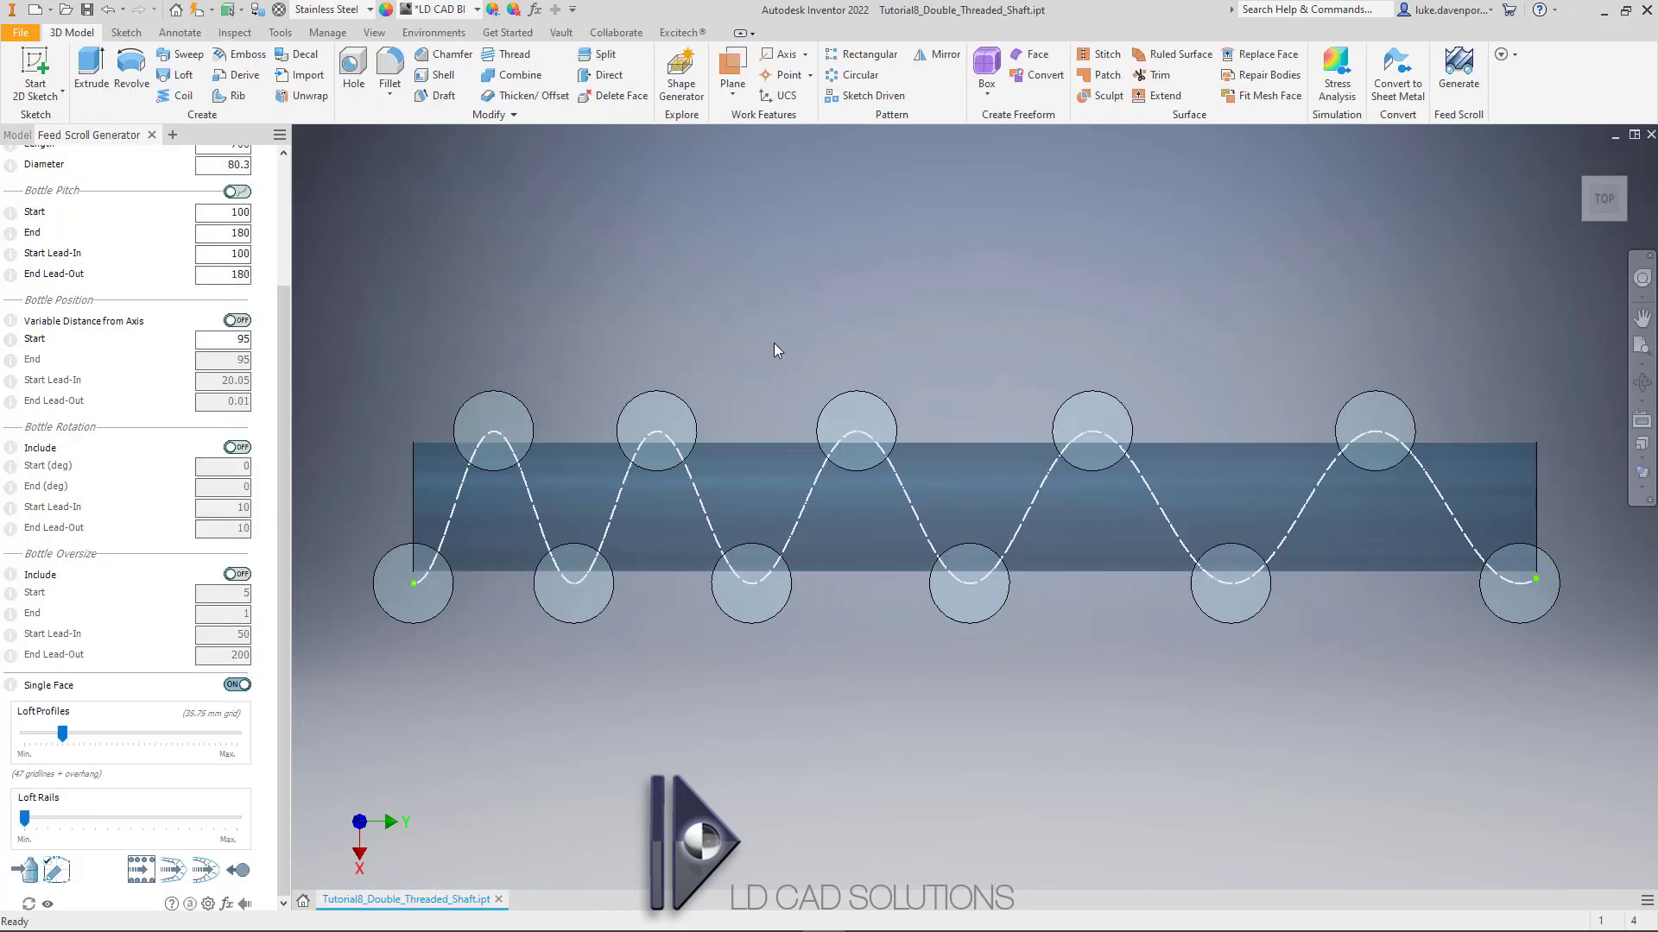
left_click(241, 868)
middle_click_drag(710, 269, 705, 276)
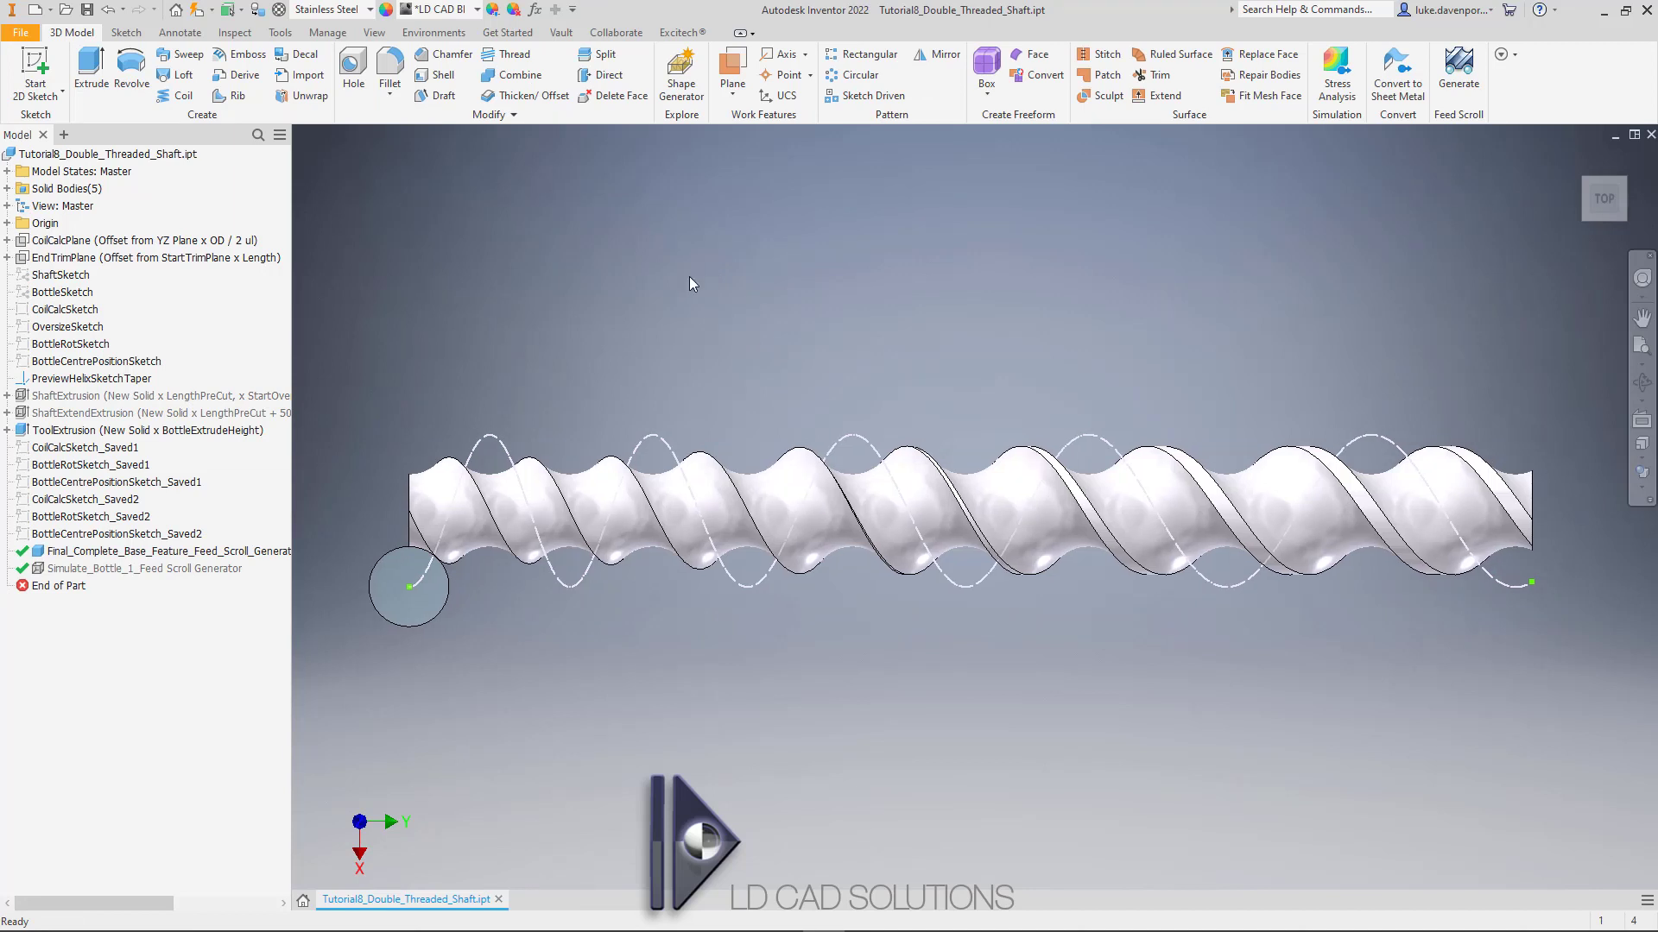
Step: Create a new part file and start the Feed Scroll Generator in it
left_click(50, 10)
left_click(69, 111)
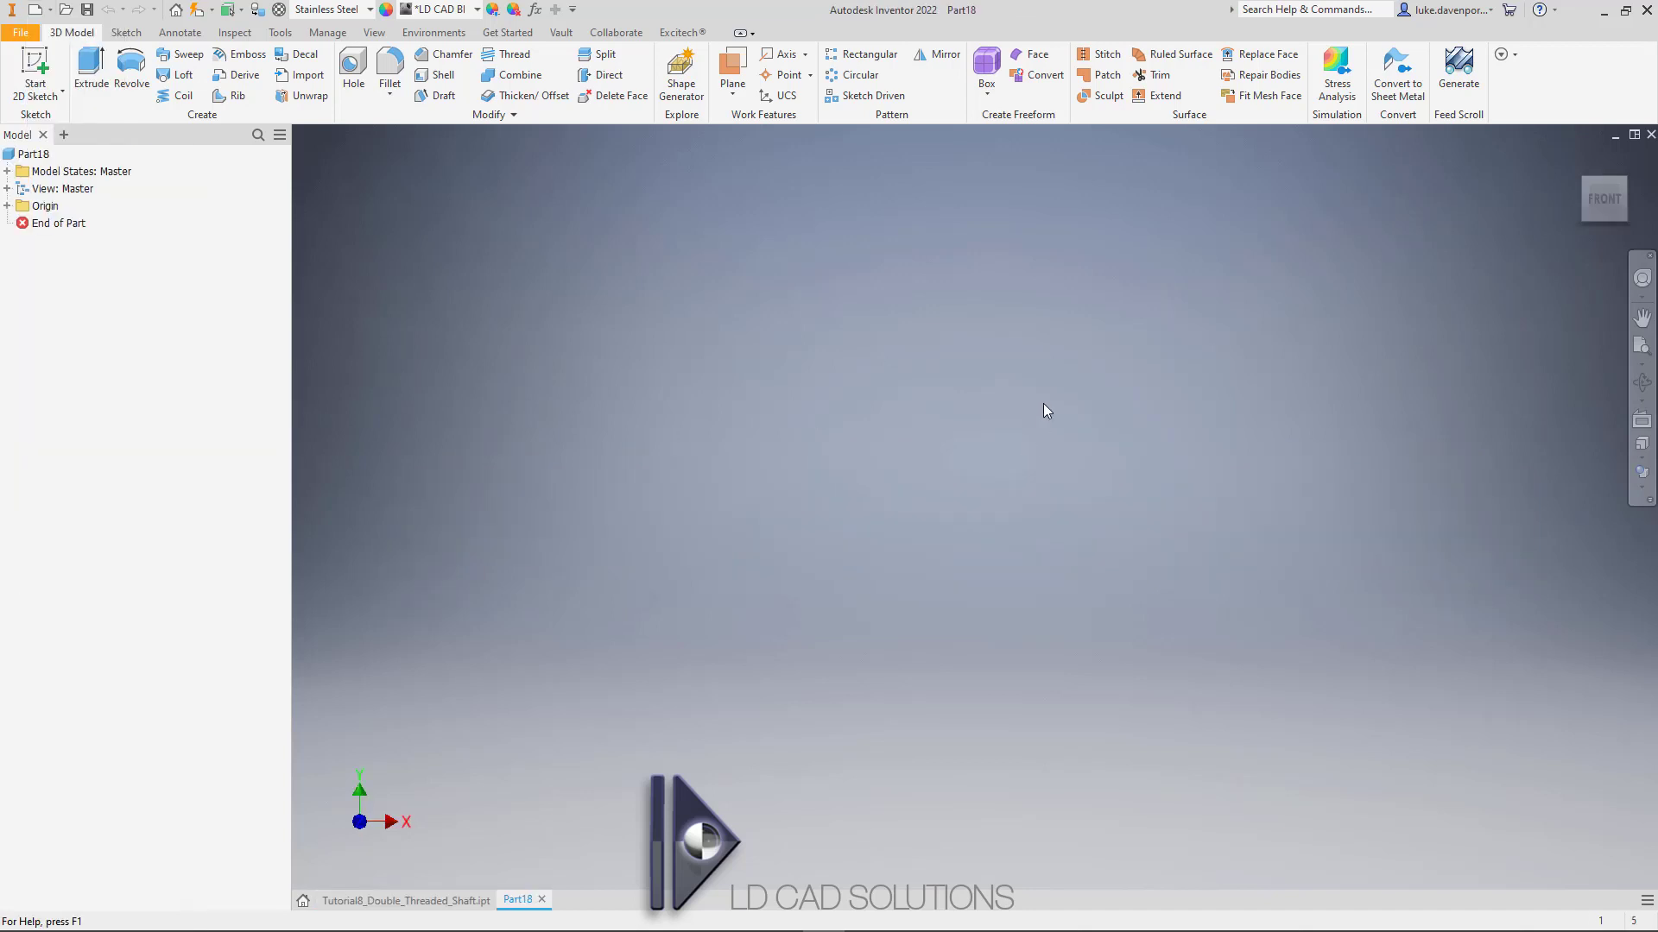
left_click(1454, 86)
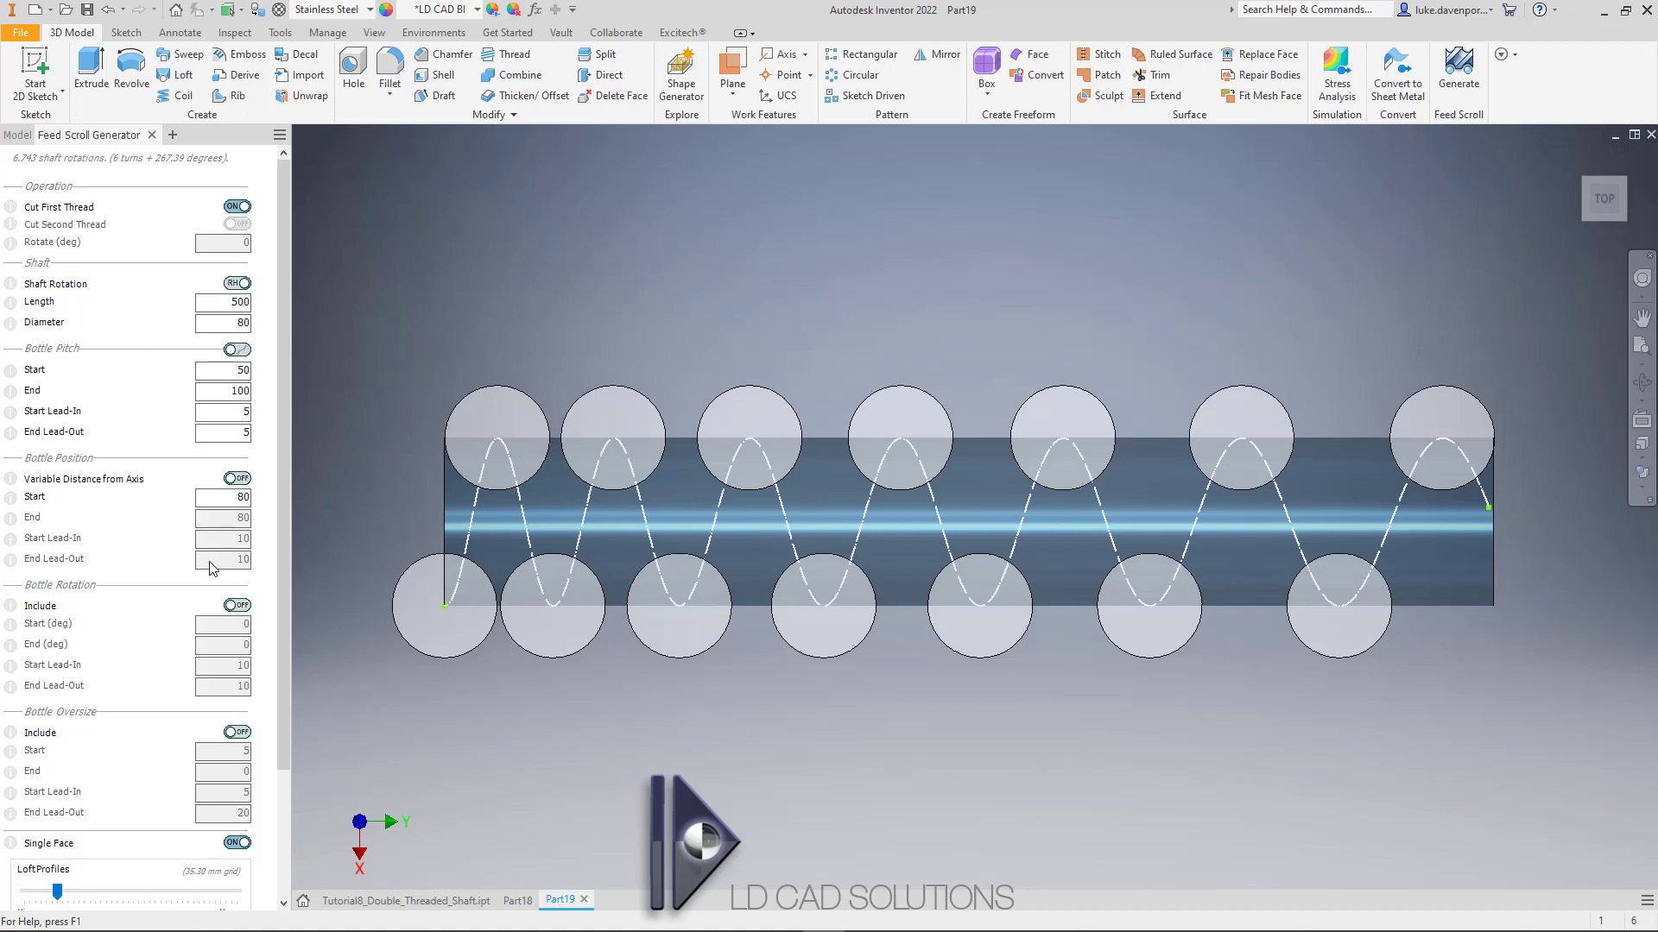
Step: Set the shaft length to 750 and the shaft diameter to 90
left_click(278, 530)
left_click(237, 283)
left_click(237, 283)
type("750")
left_click(227, 322)
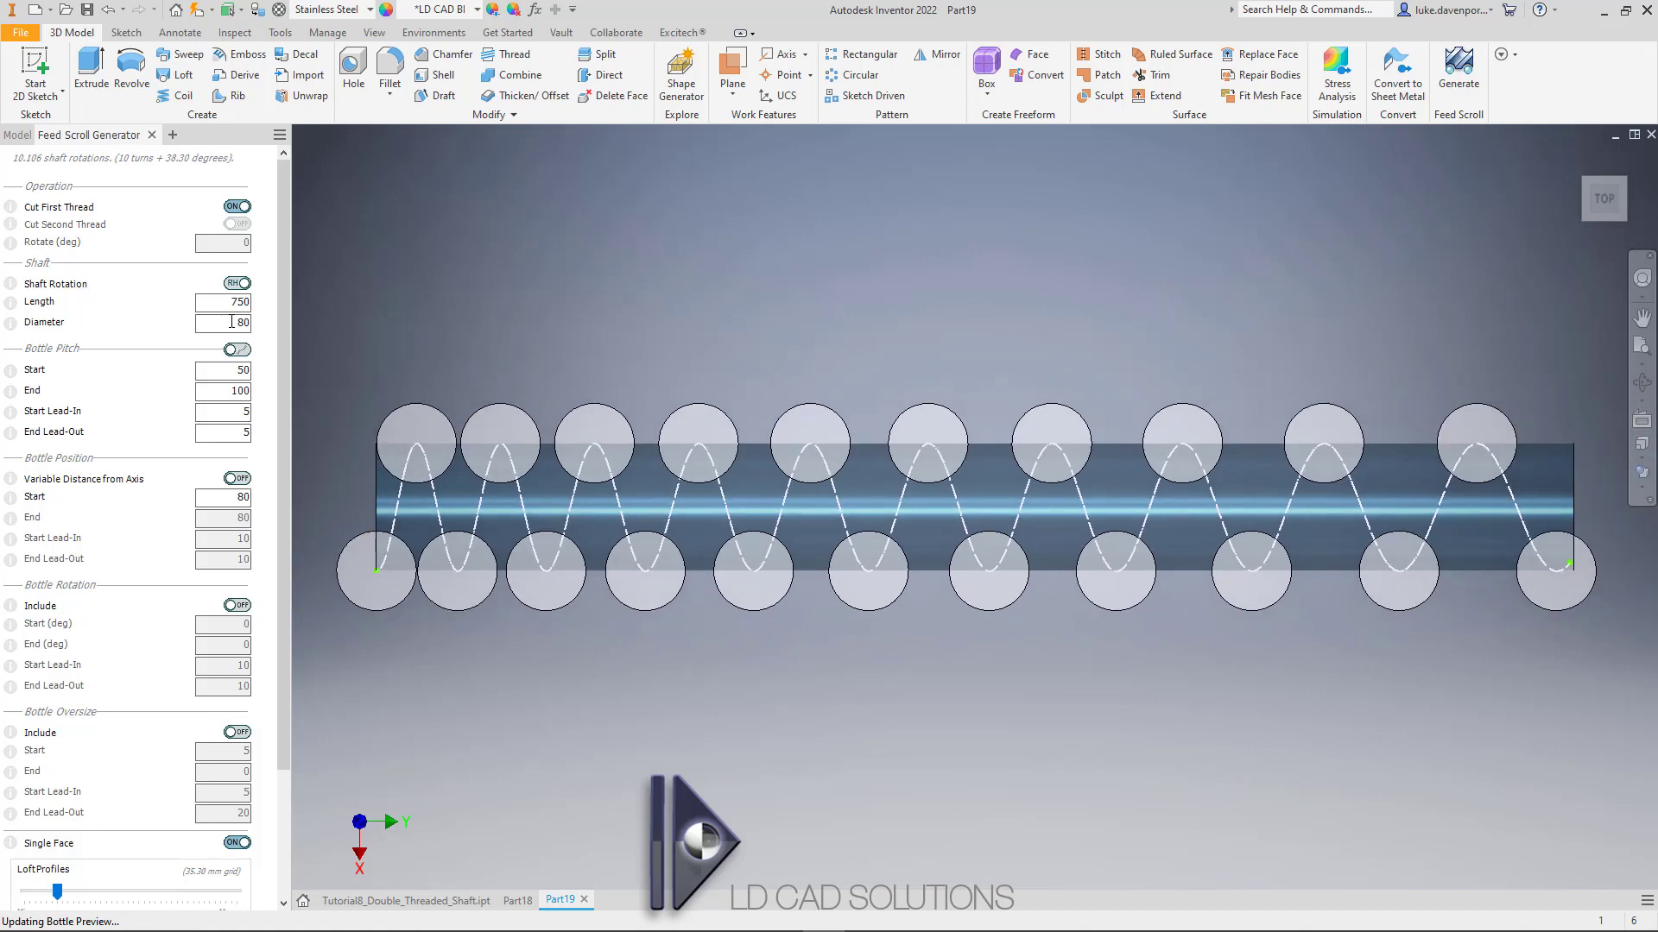
double_click(236, 321)
type("90")
key("Return")
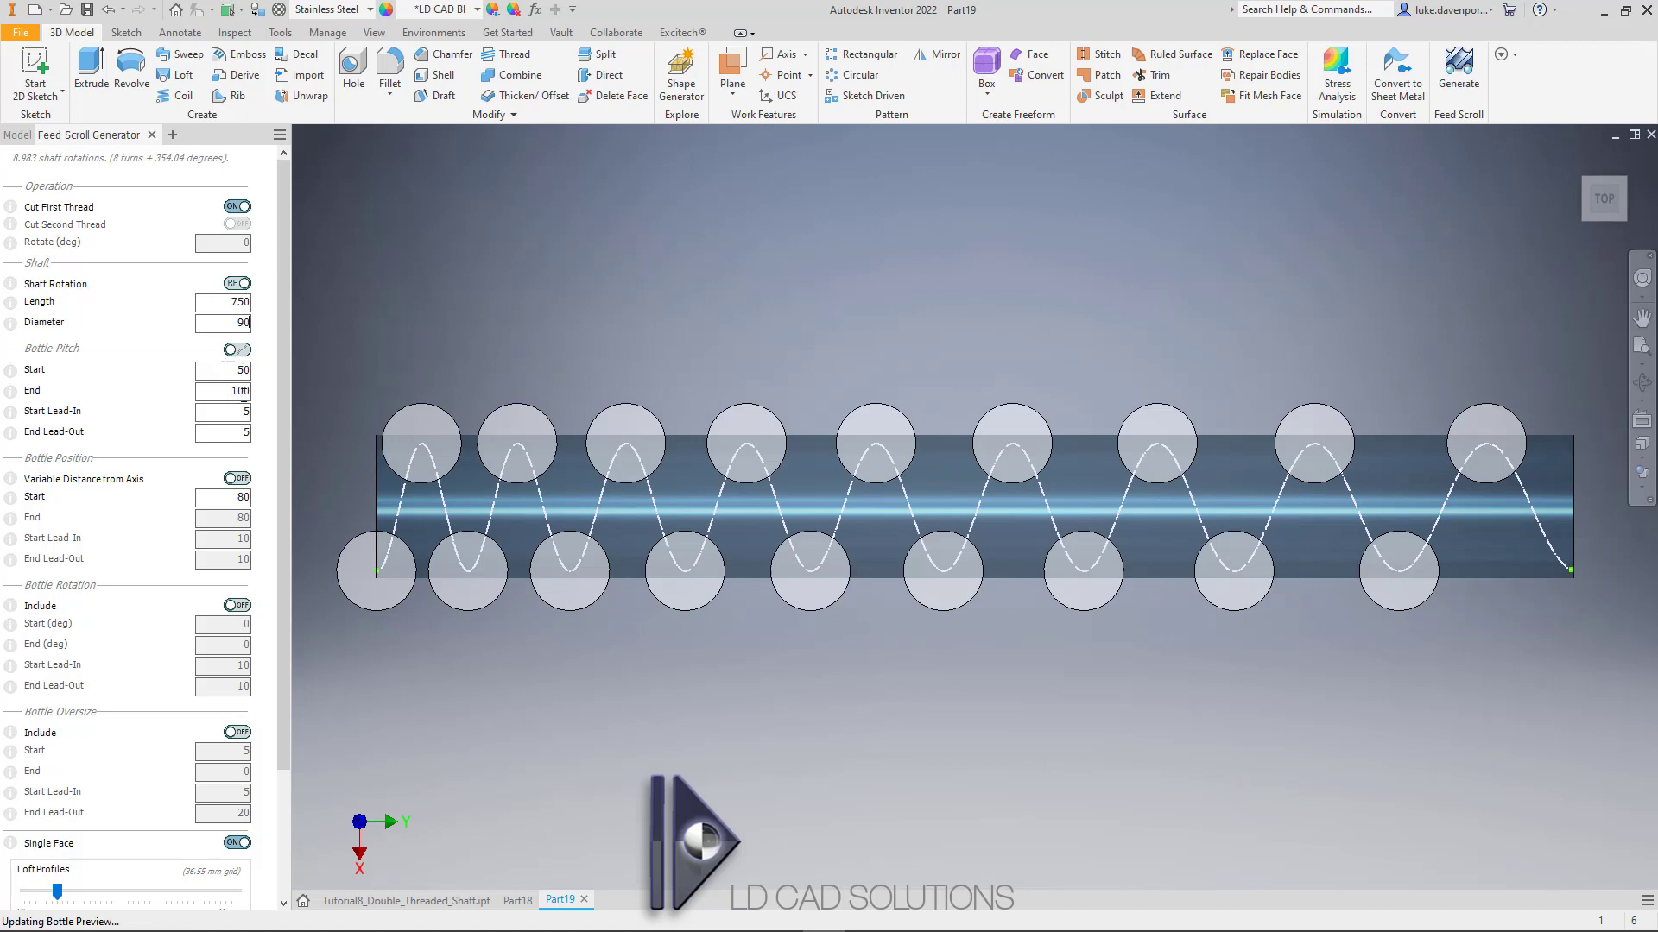
Step: Edit the bottle sketch so the circle's diameter is 43 mm, and finish the sketch
left_click_drag(281, 379, 288, 532)
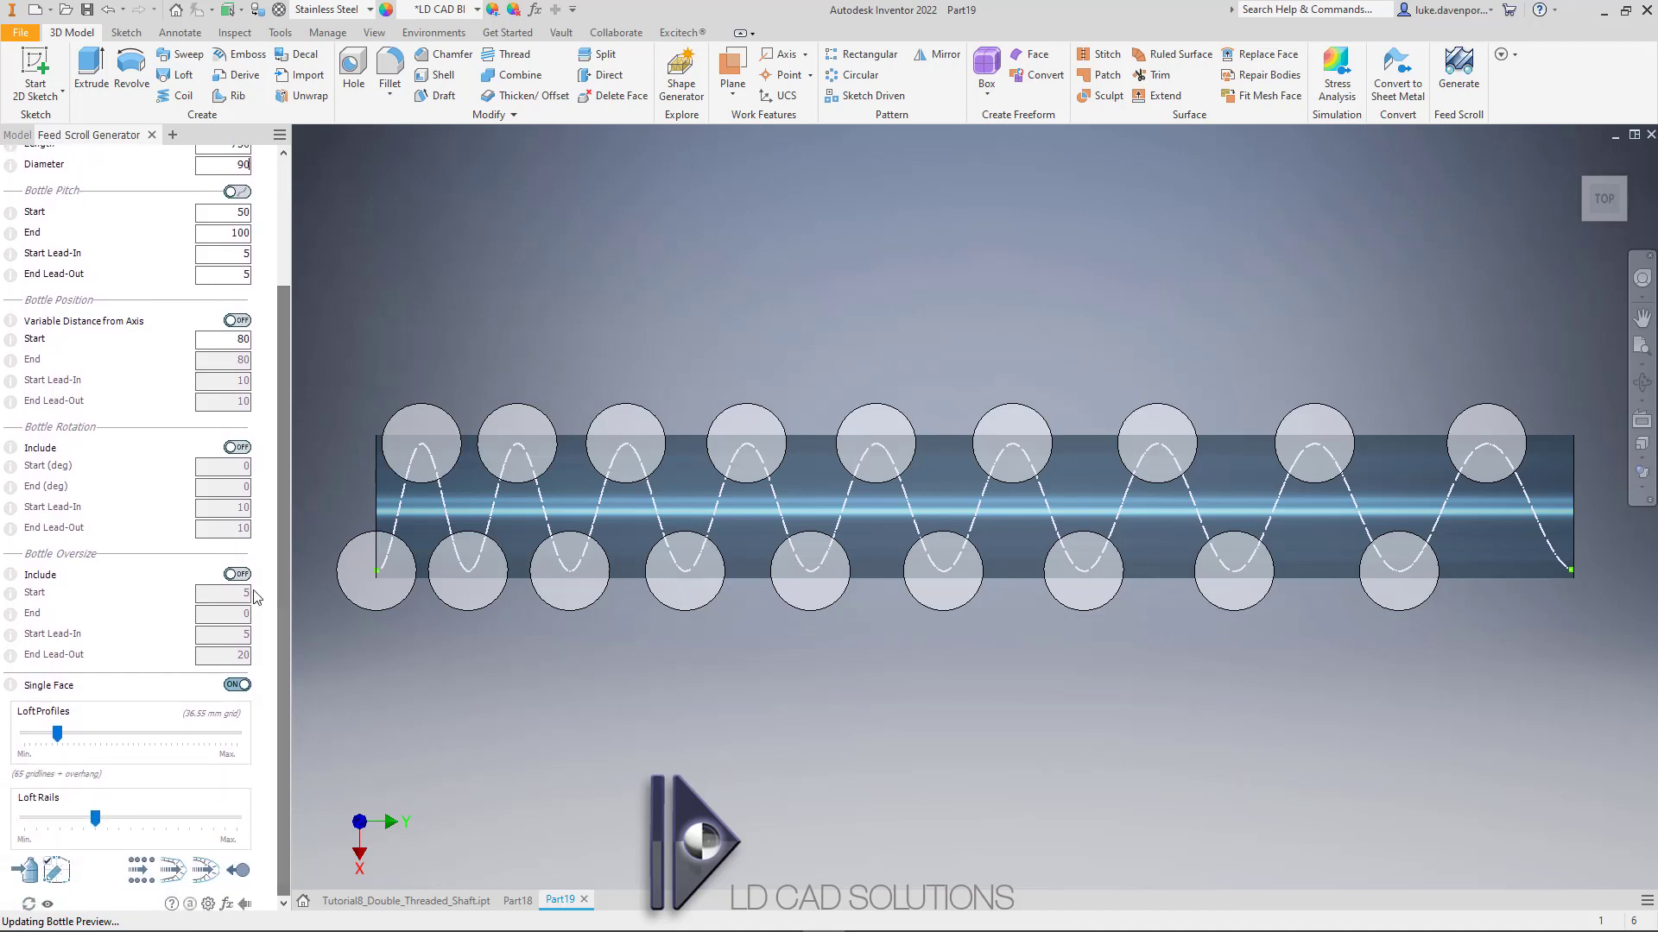
left_click(57, 872)
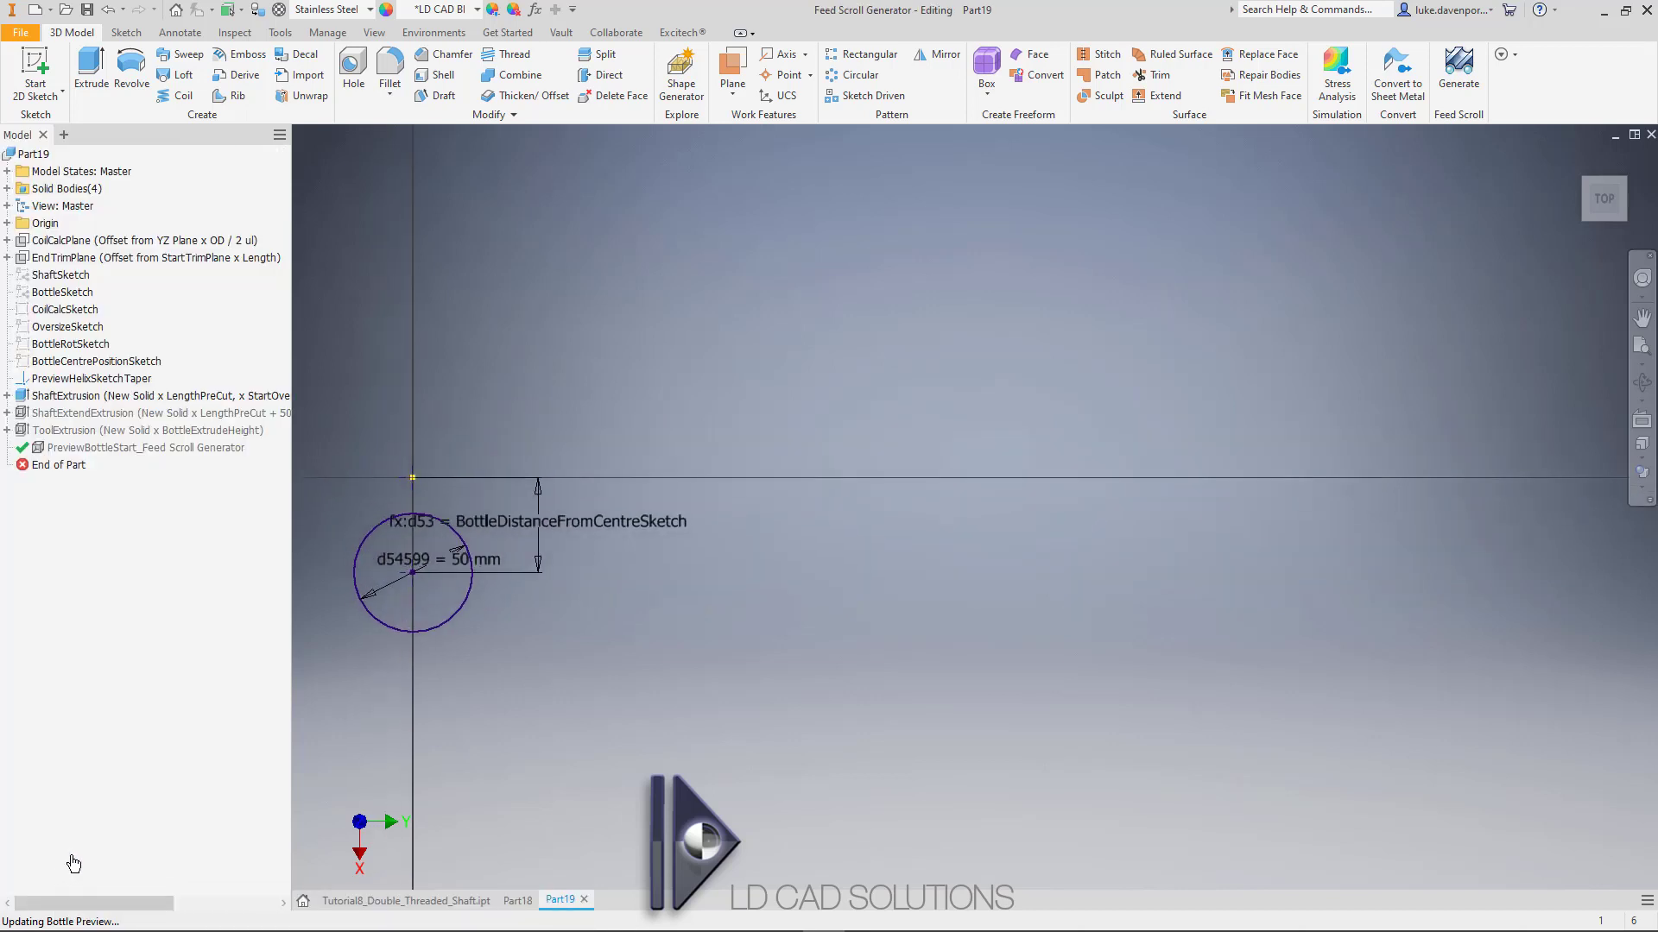
middle_click_drag(456, 627, 486, 568)
double_click(982, 473)
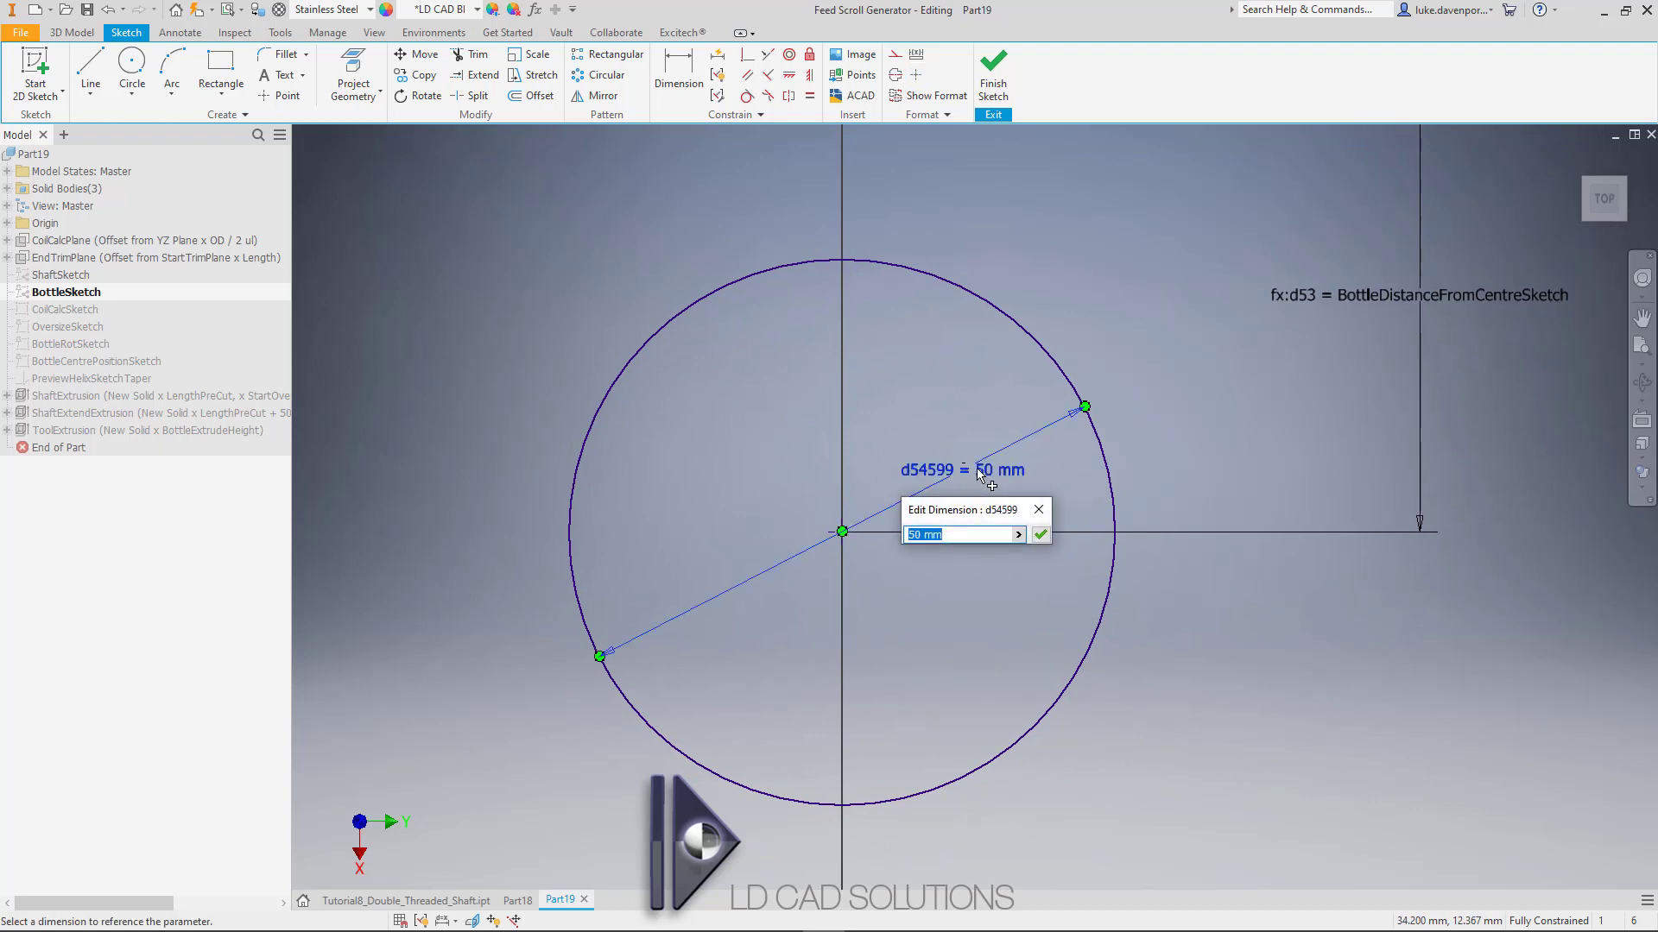
type("43")
key("Return")
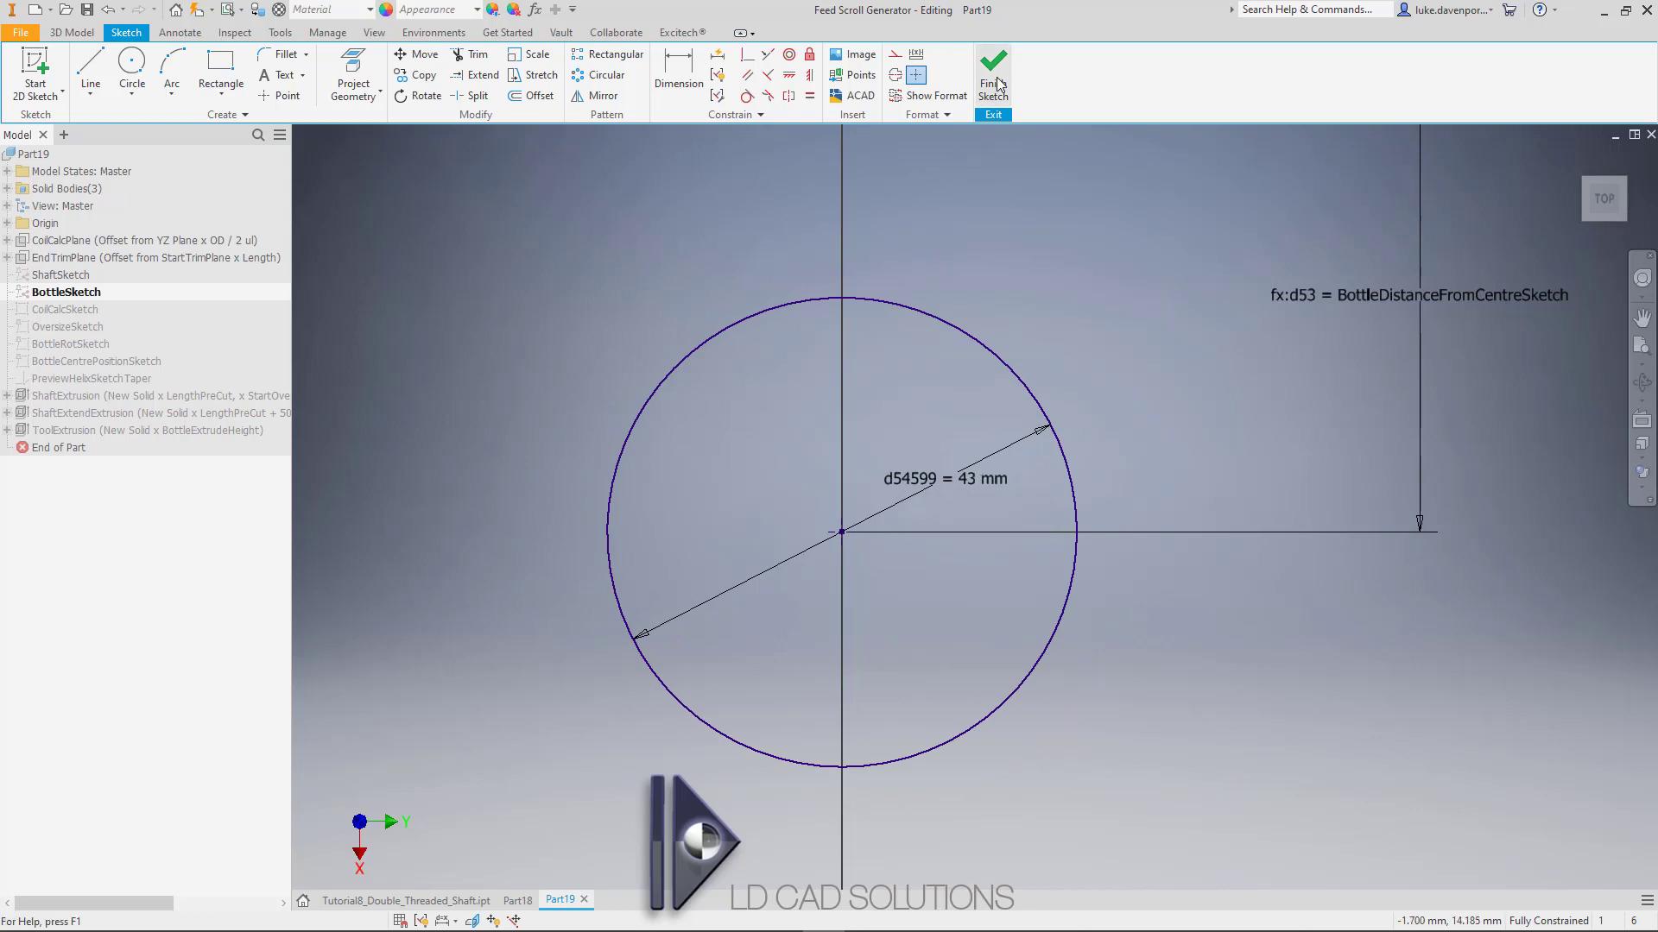
left_click(998, 81)
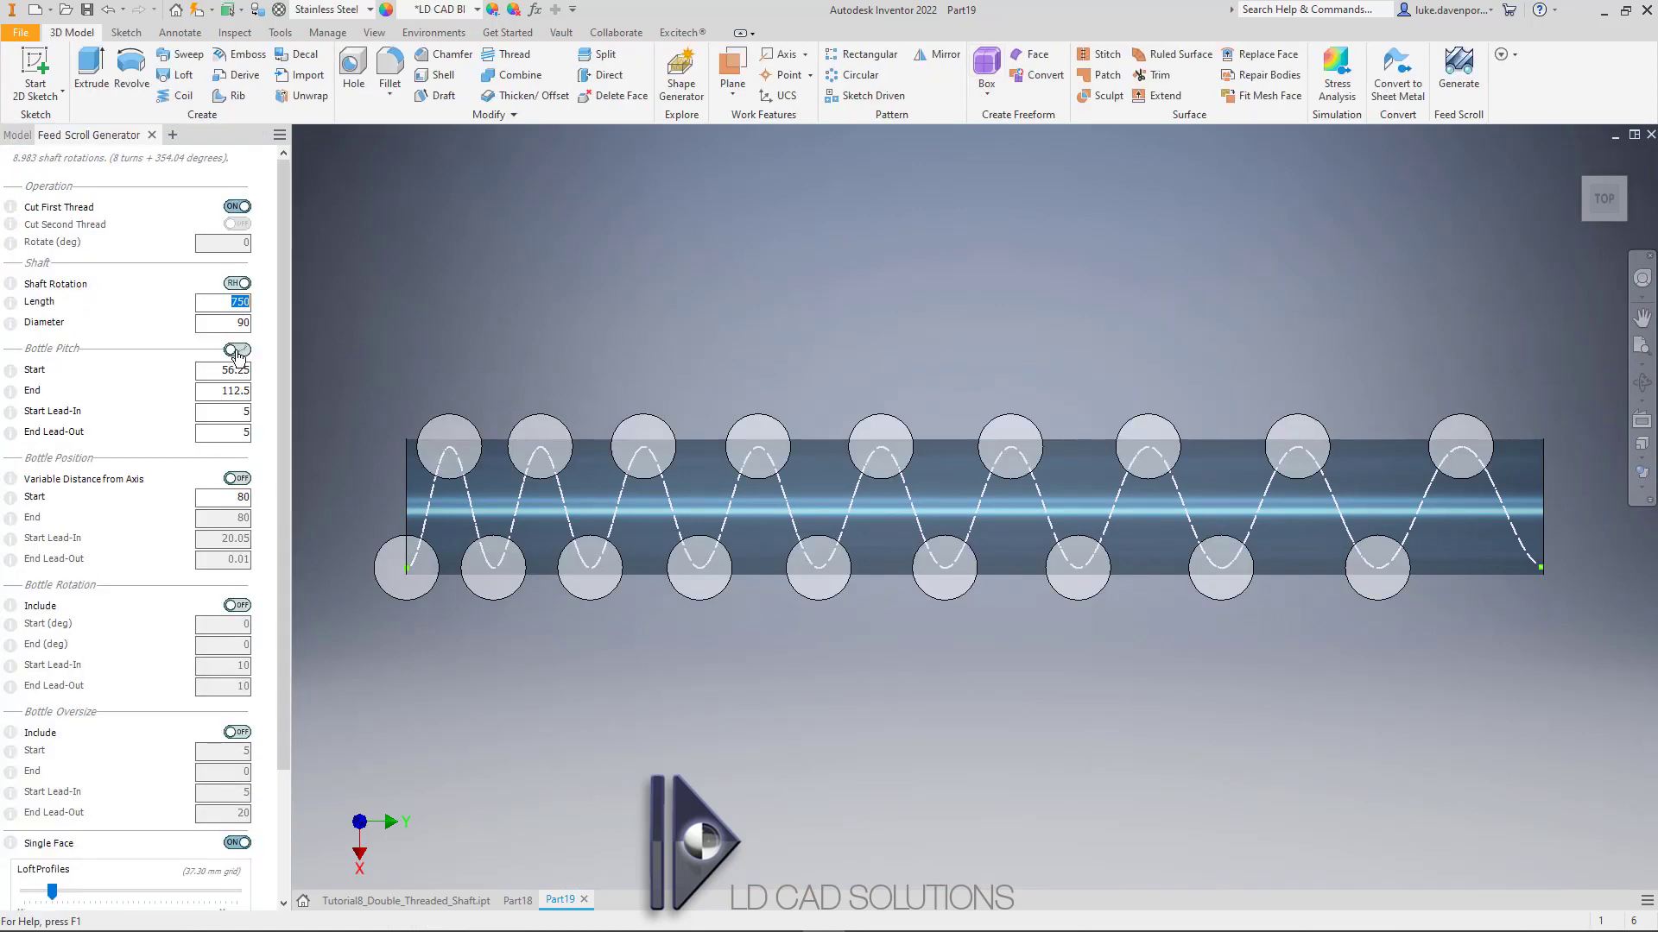
Step: Set the bottle pitch to 86 at the start and 126 at the end of the shaft
left_click_drag(285, 335, 287, 345)
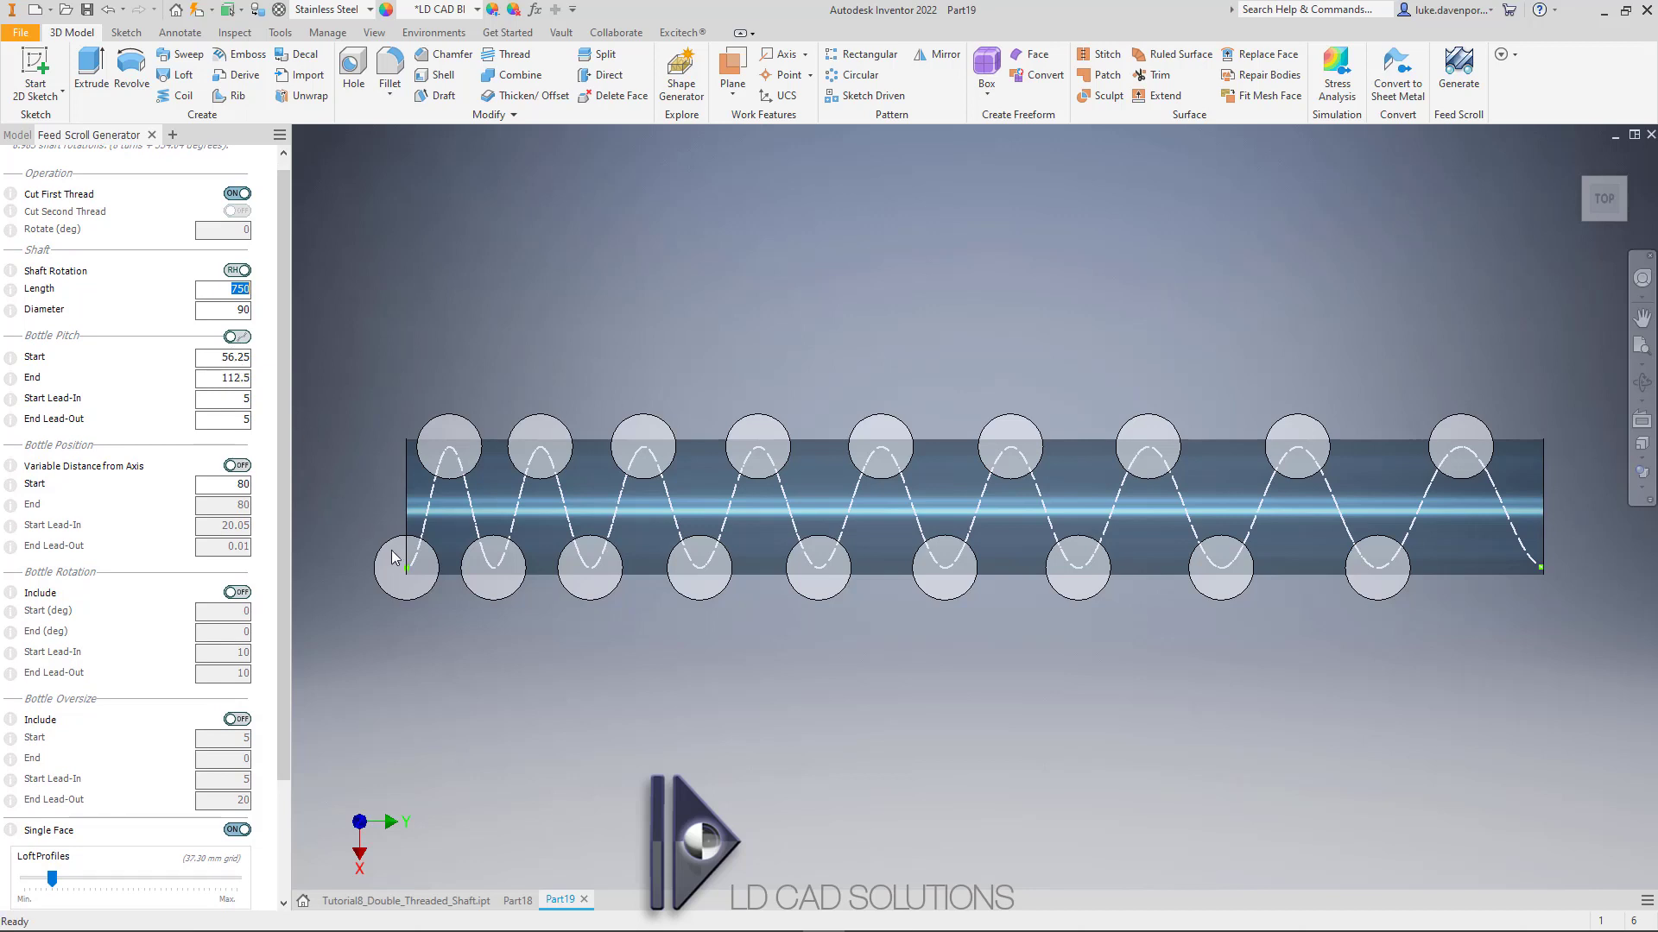
mouse_move(499, 568)
left_click(220, 356)
type("86")
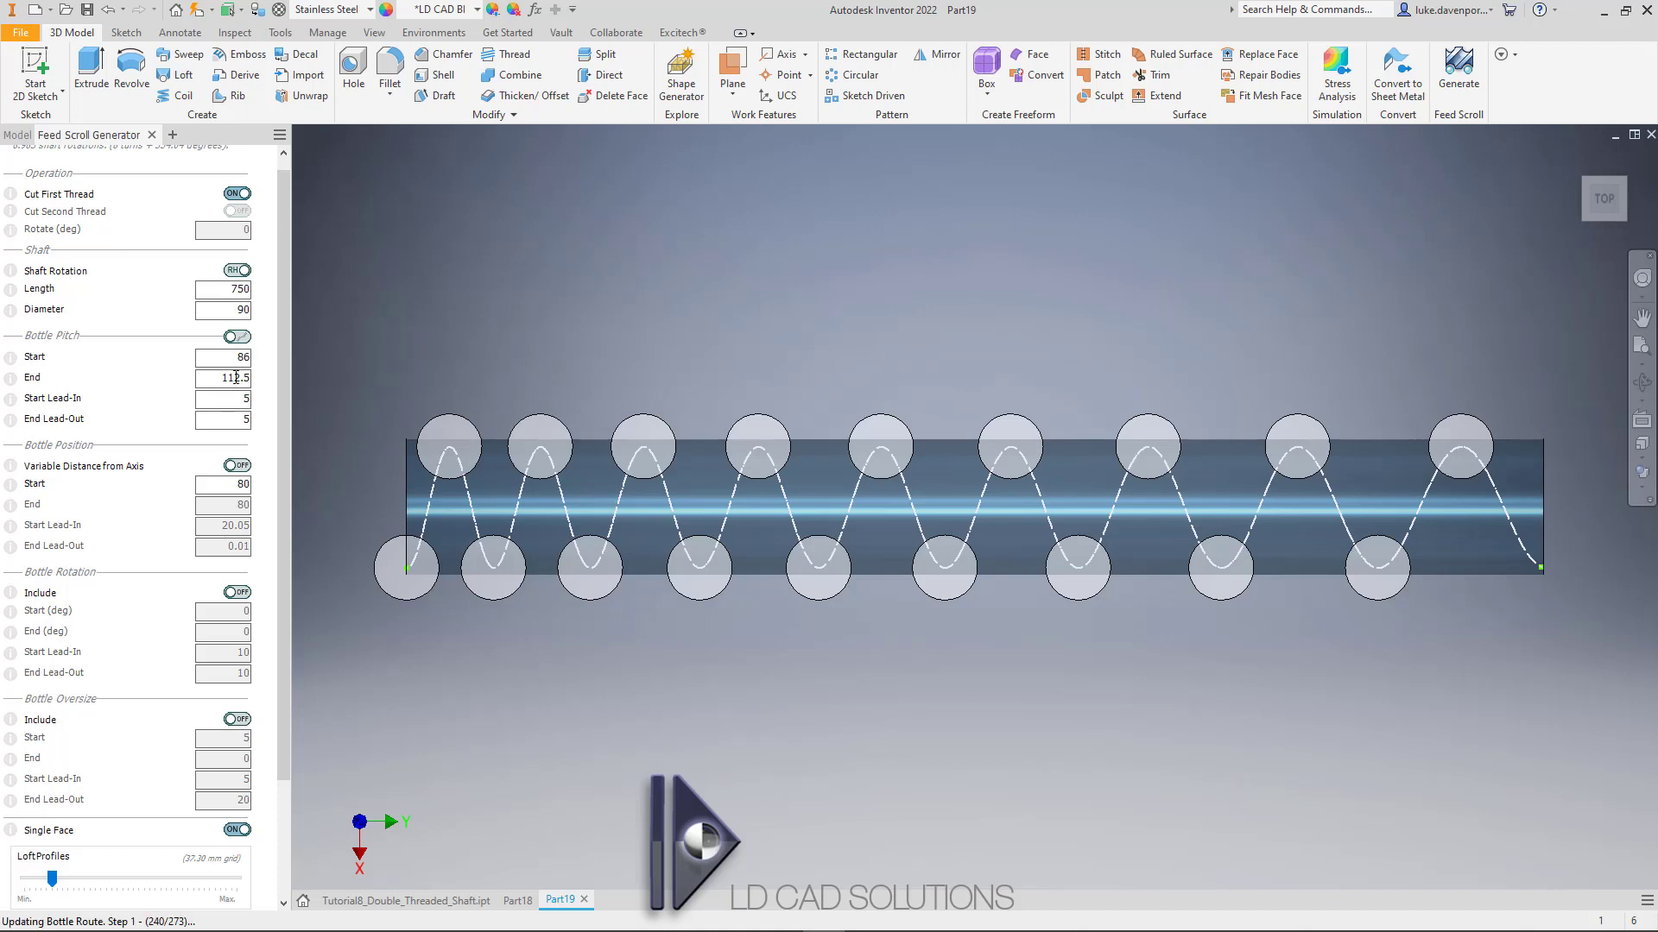
left_click(236, 377)
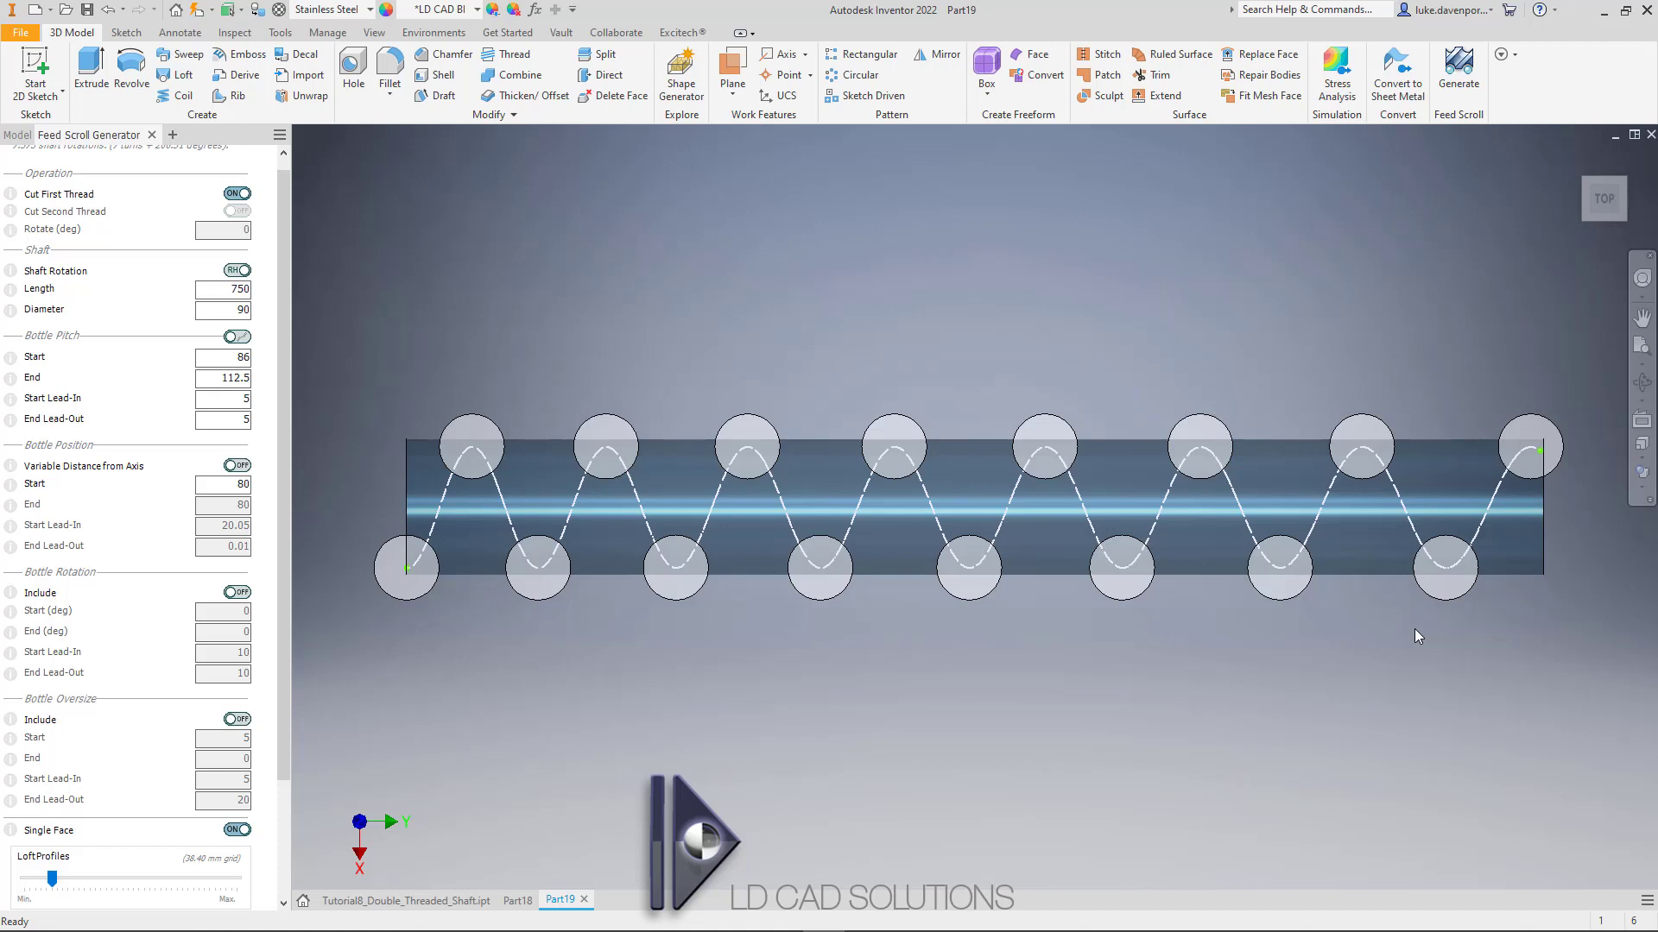
double_click(219, 377)
type("126")
key("Tab")
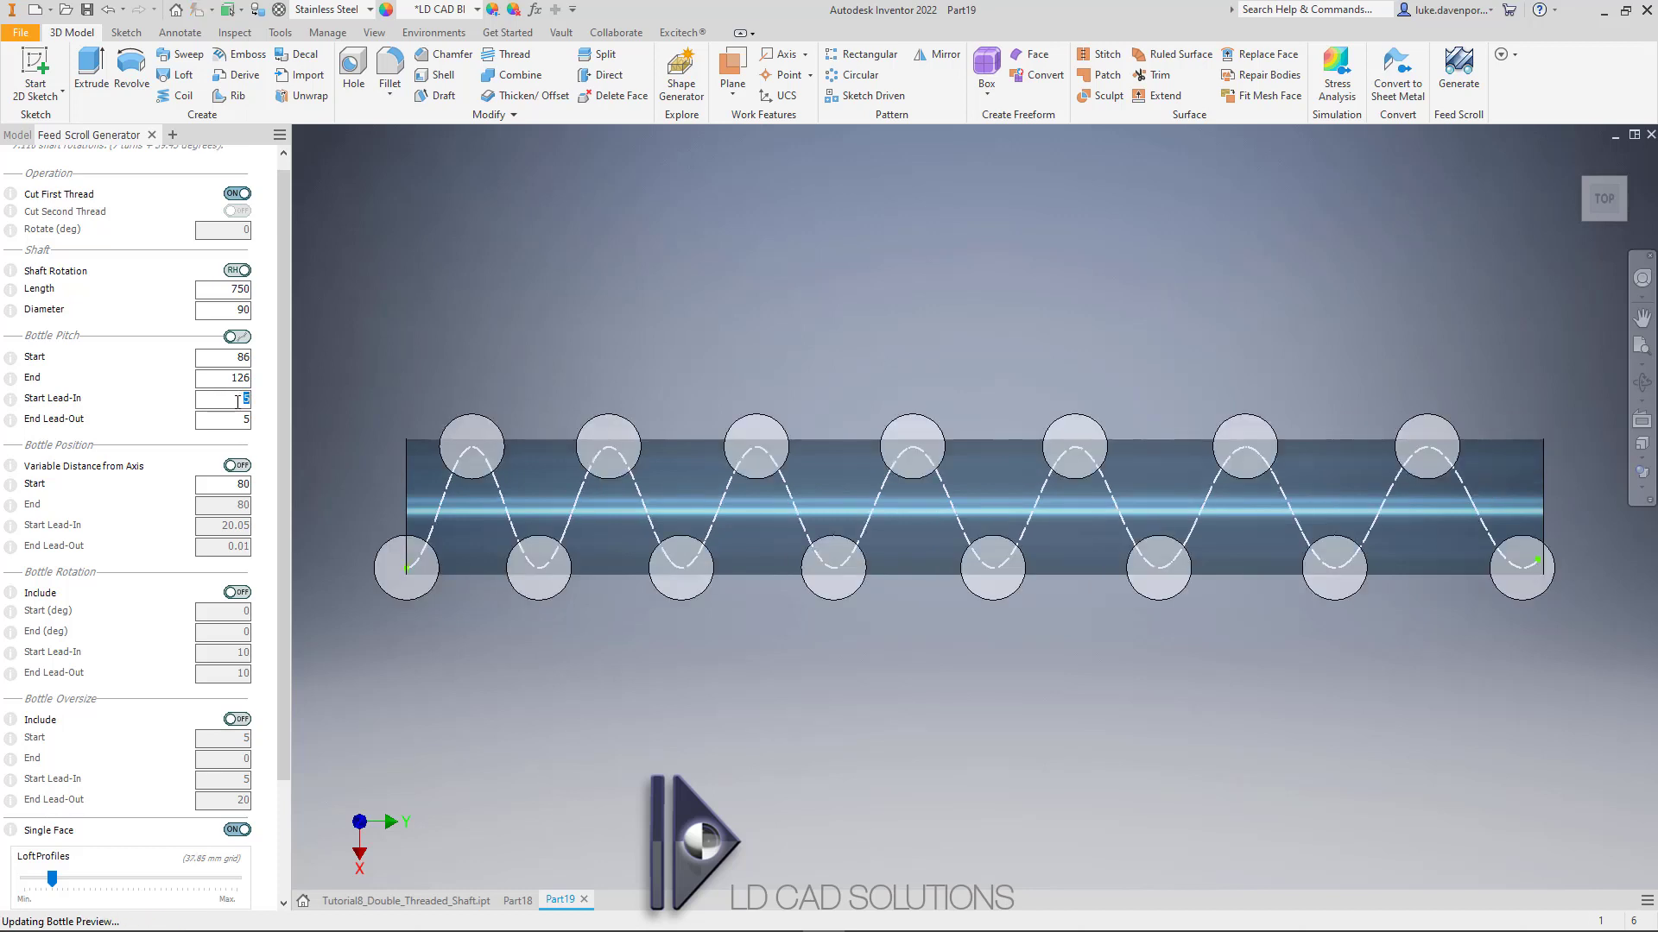
key("shift+Tab")
key("shift+Tab")
Step: Set the bottle pitch Start Lead-In to 120 and End Lead-Out to 160
left_click(233, 398)
type("120")
double_click(234, 418)
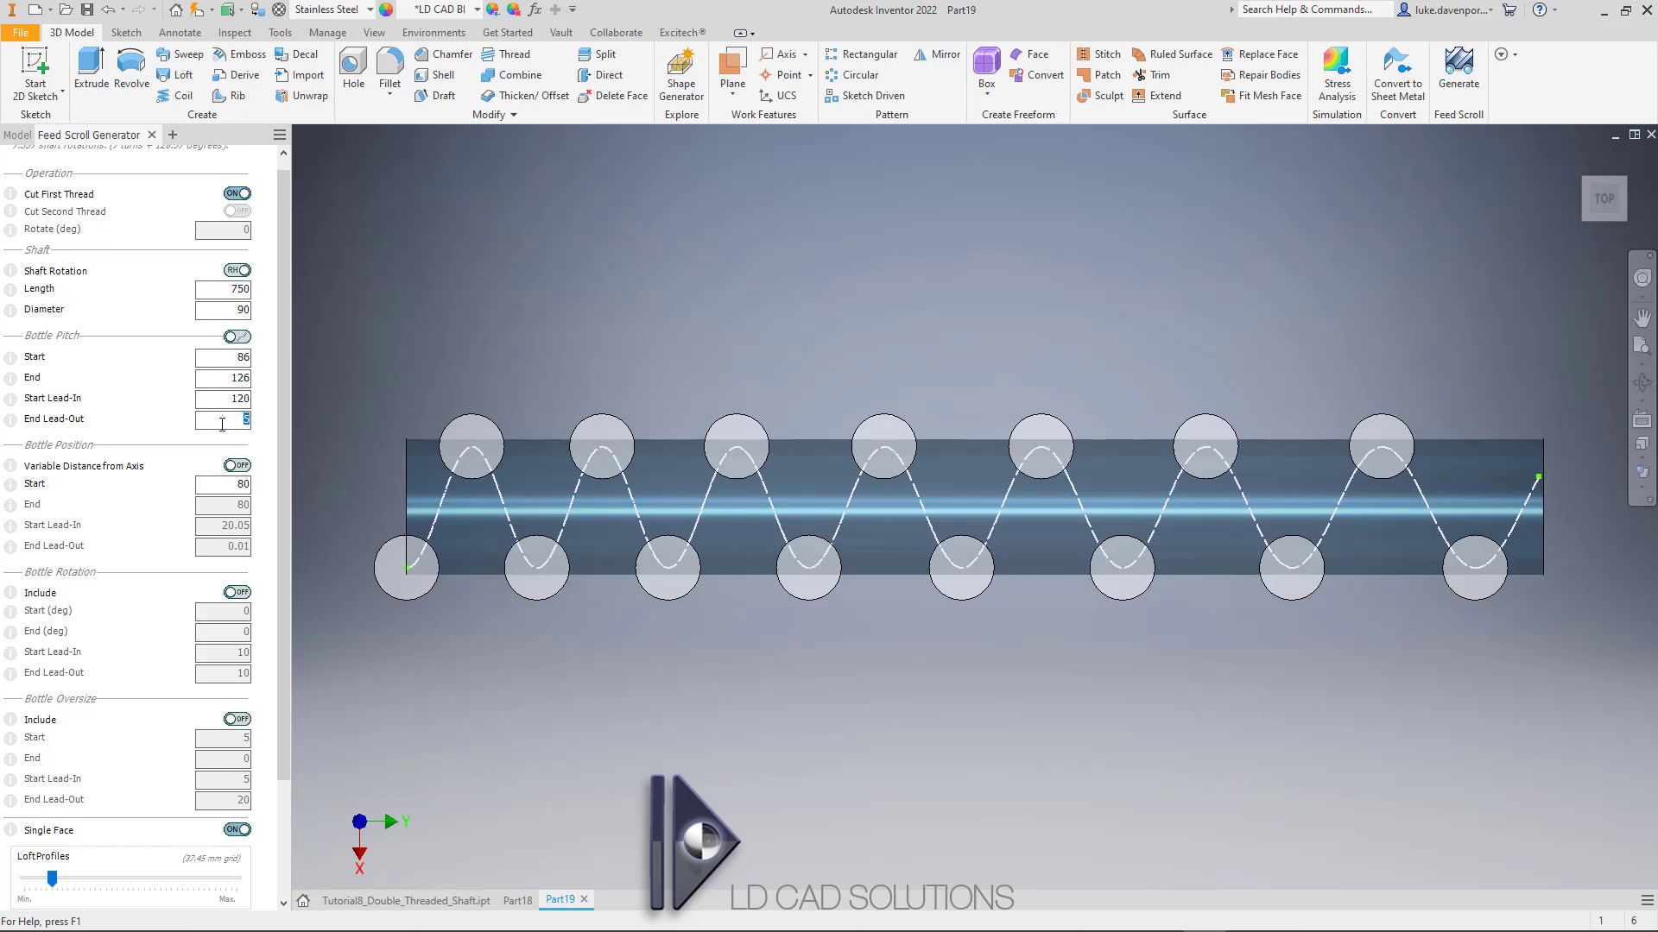
type("160")
double_click(238, 378)
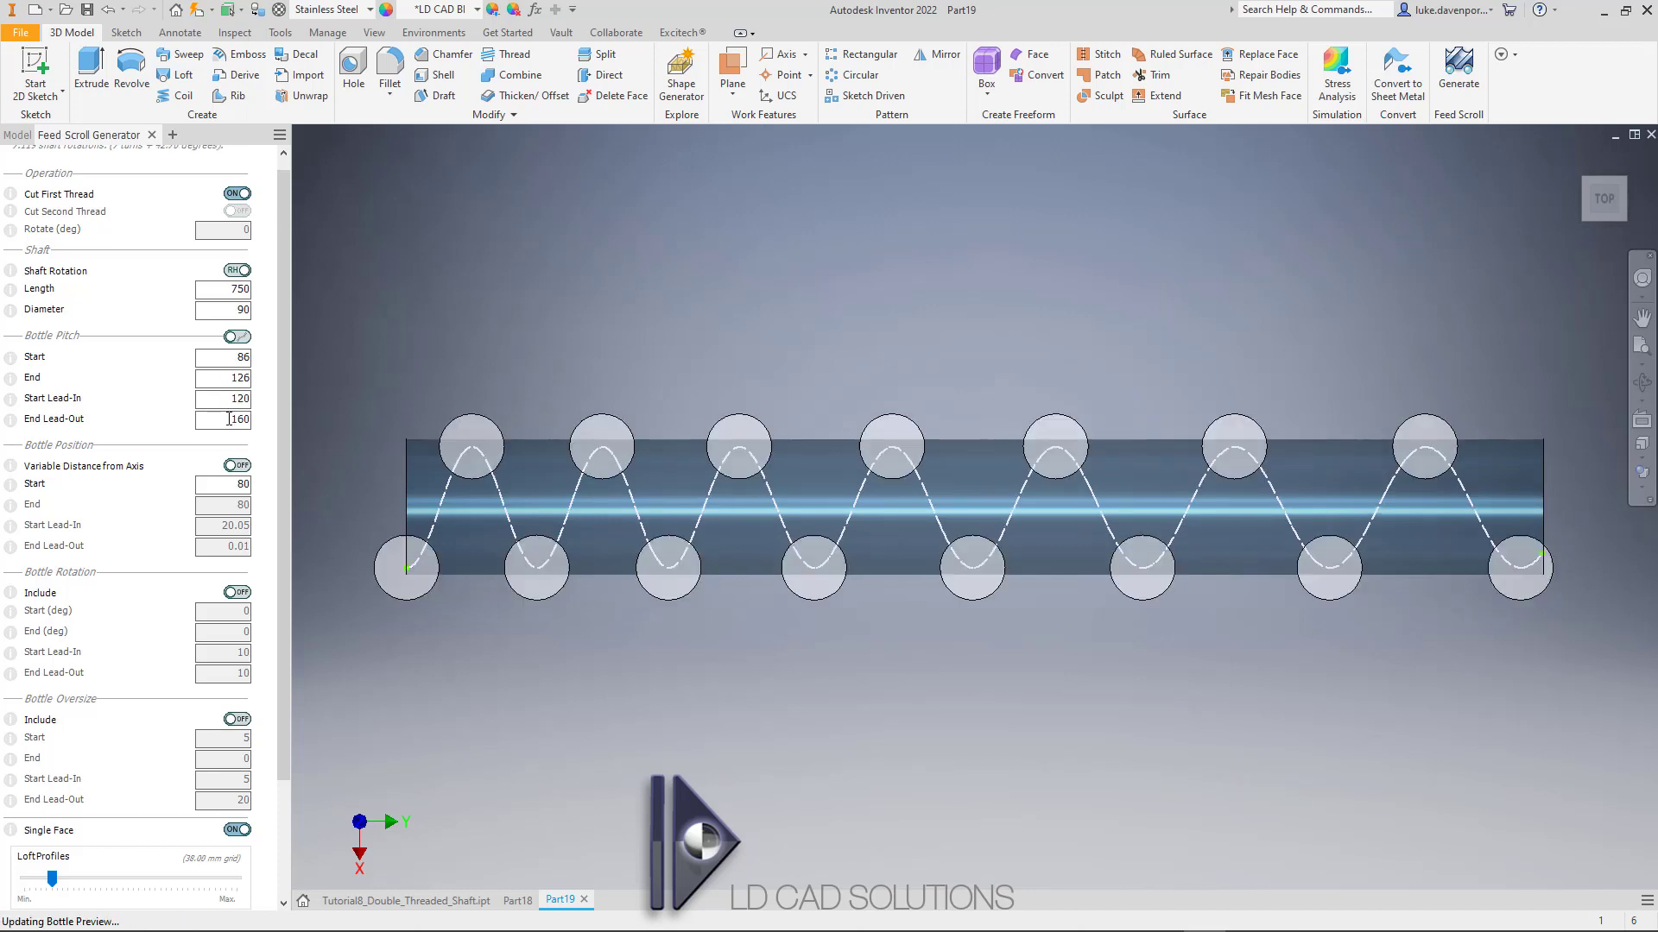
double_click(230, 419)
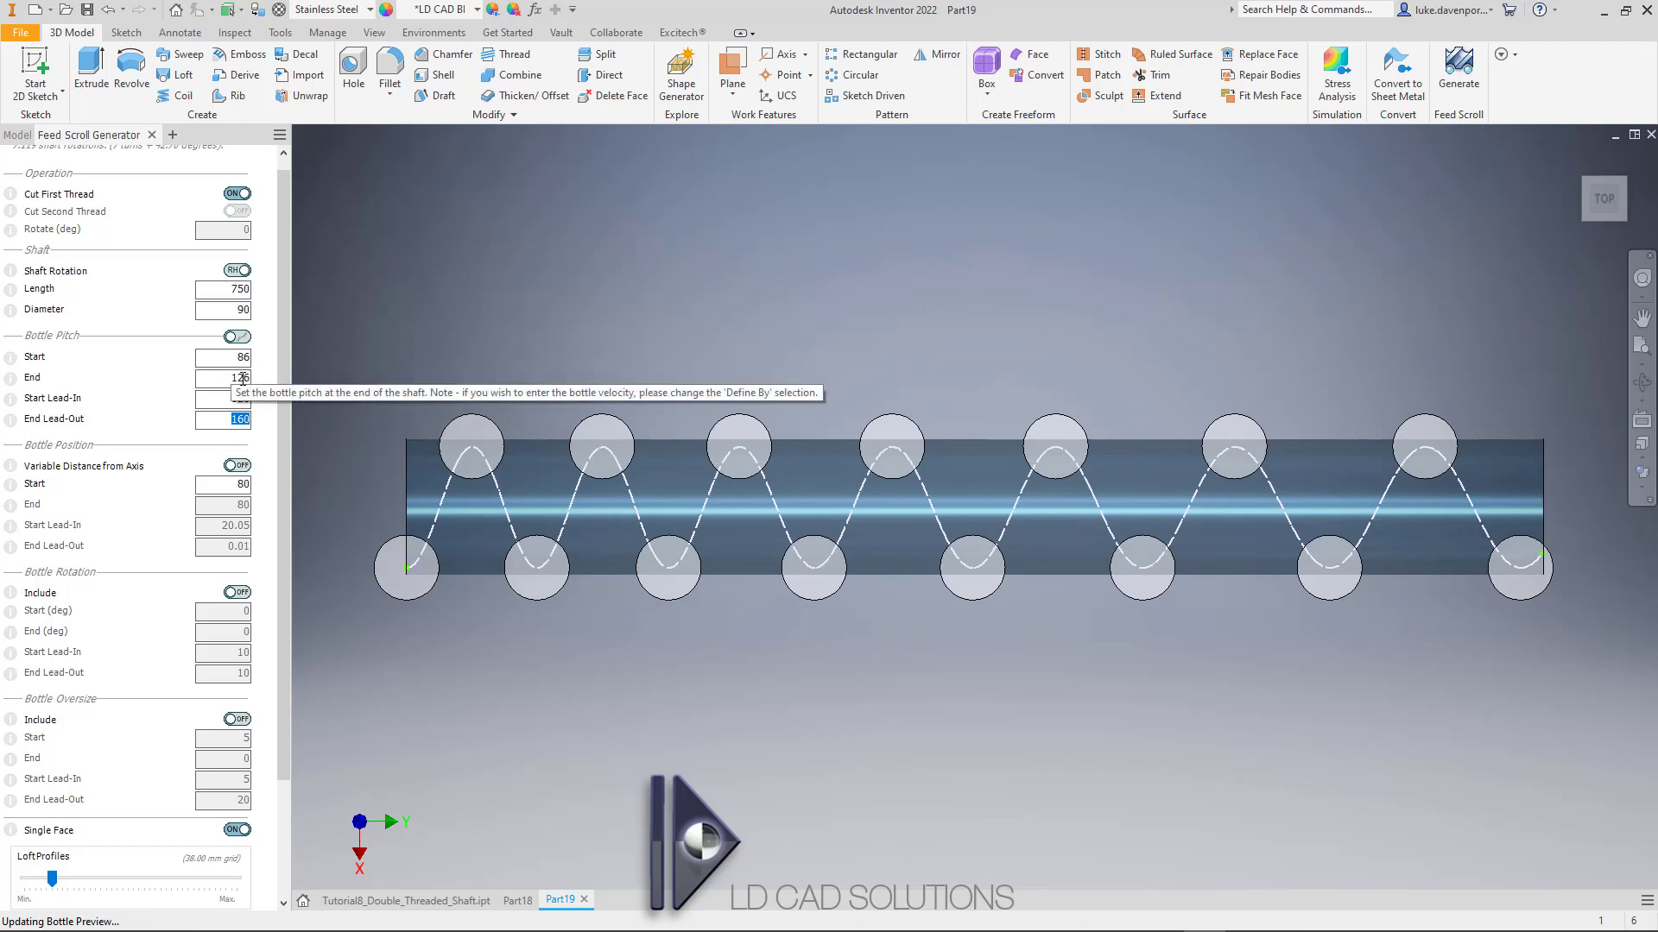
Step: Set the bottle position's start distance from the axis to 100
scroll(287, 452, "down", 3)
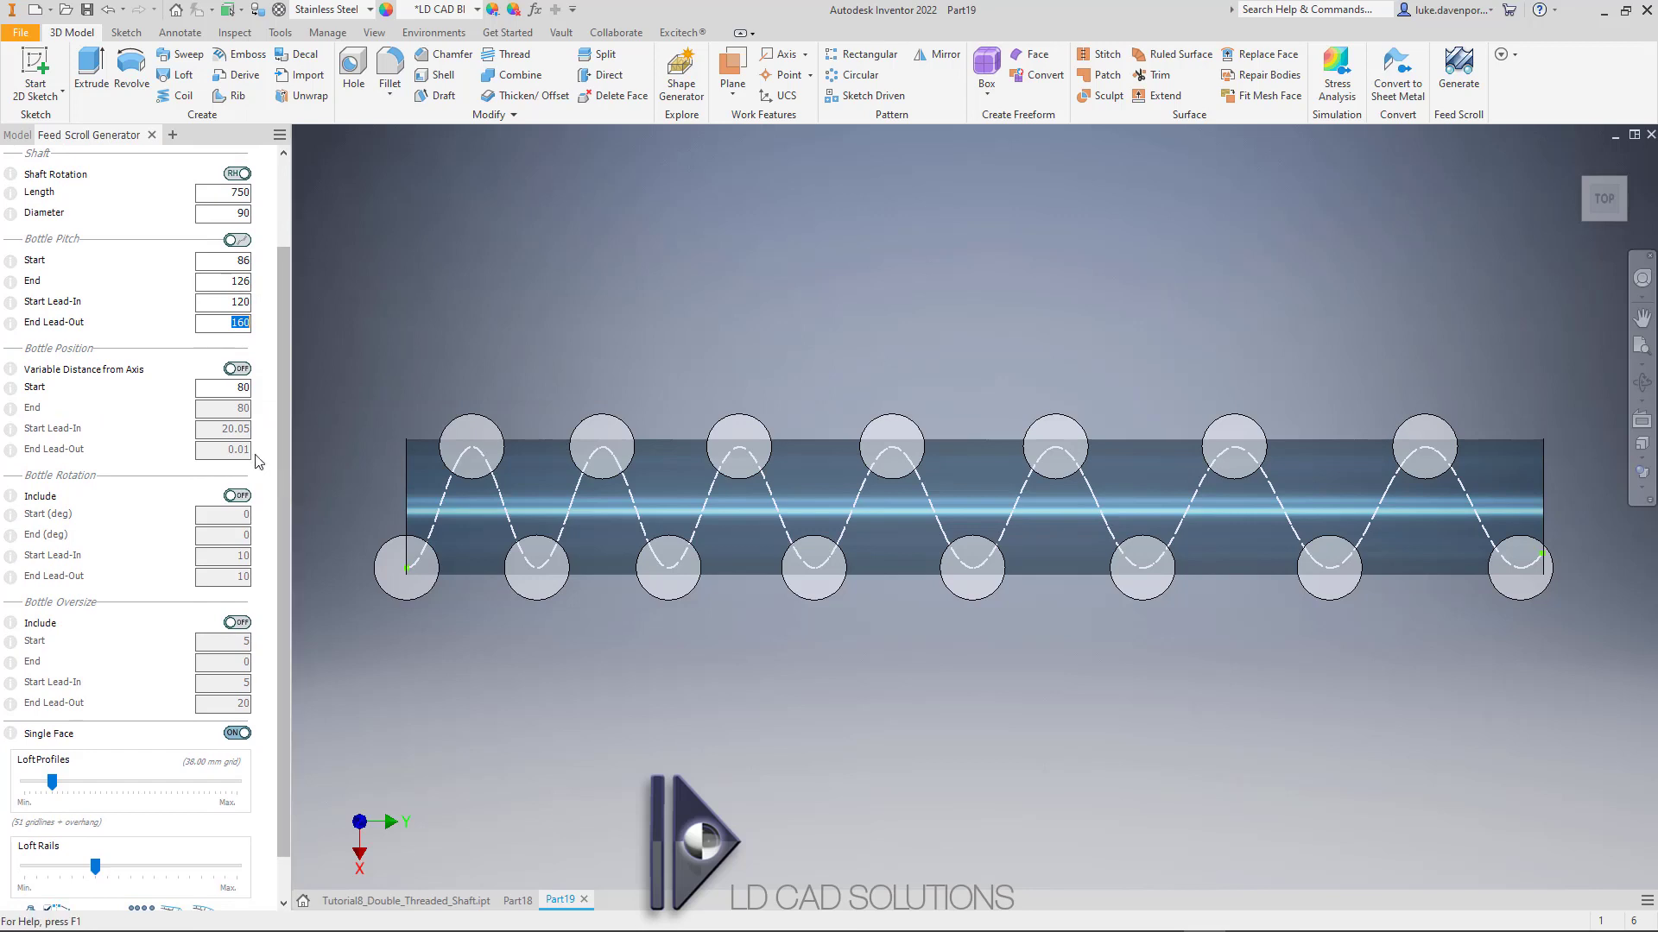
left_click(231, 388)
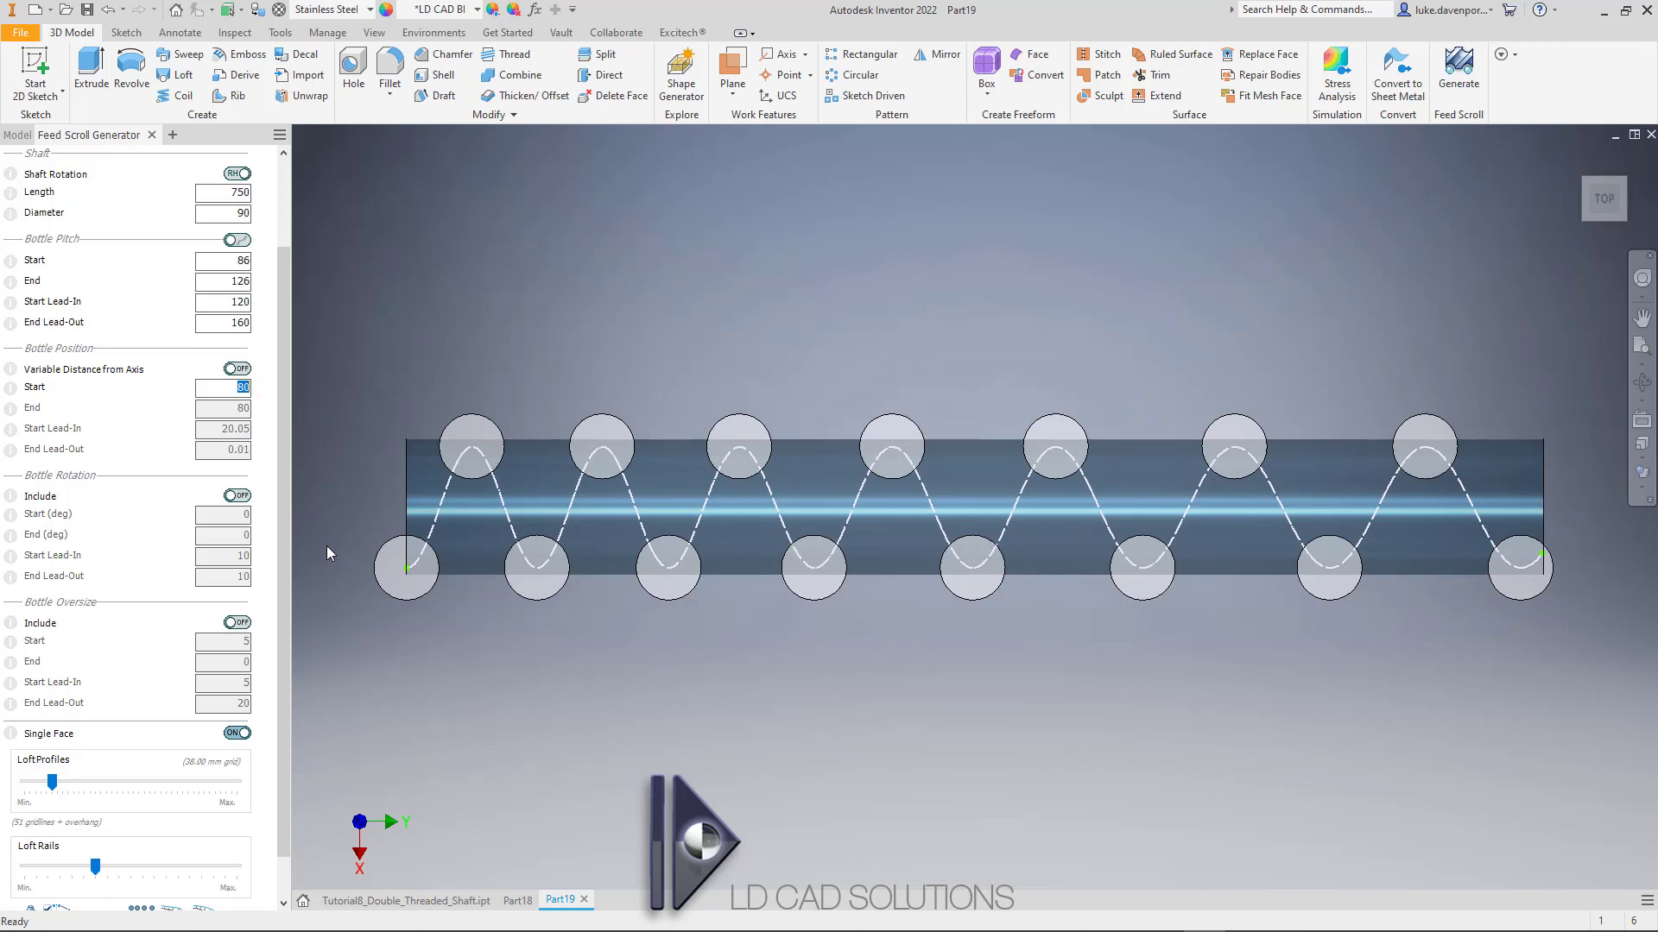
type("95")
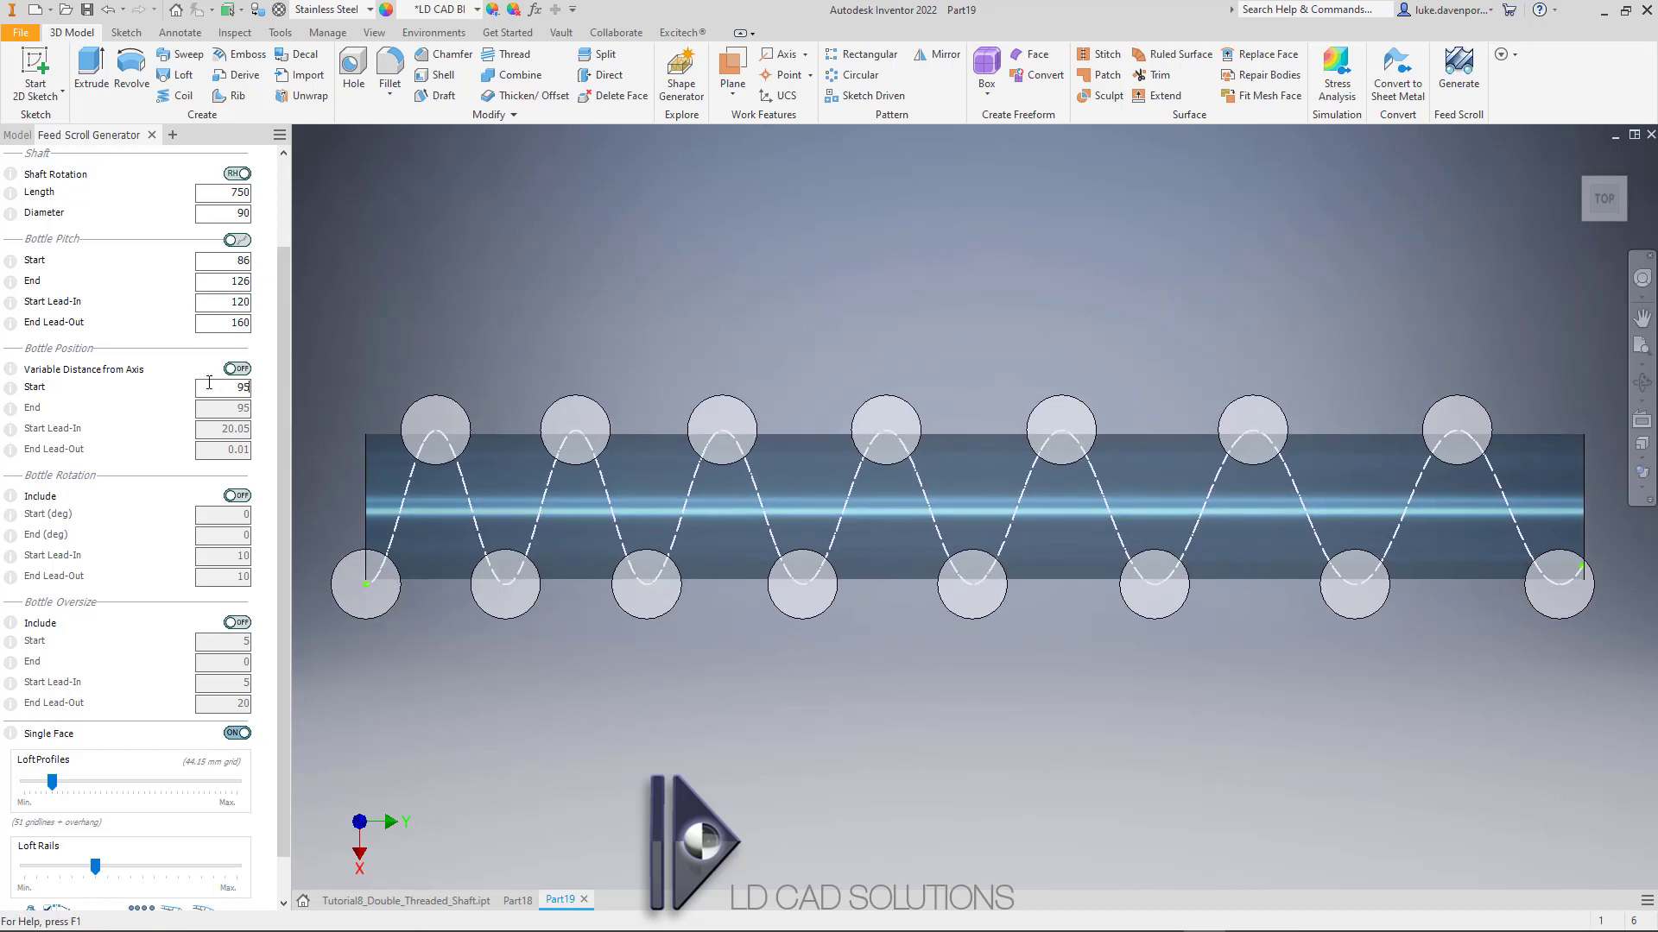
double_click(235, 385)
type("100")
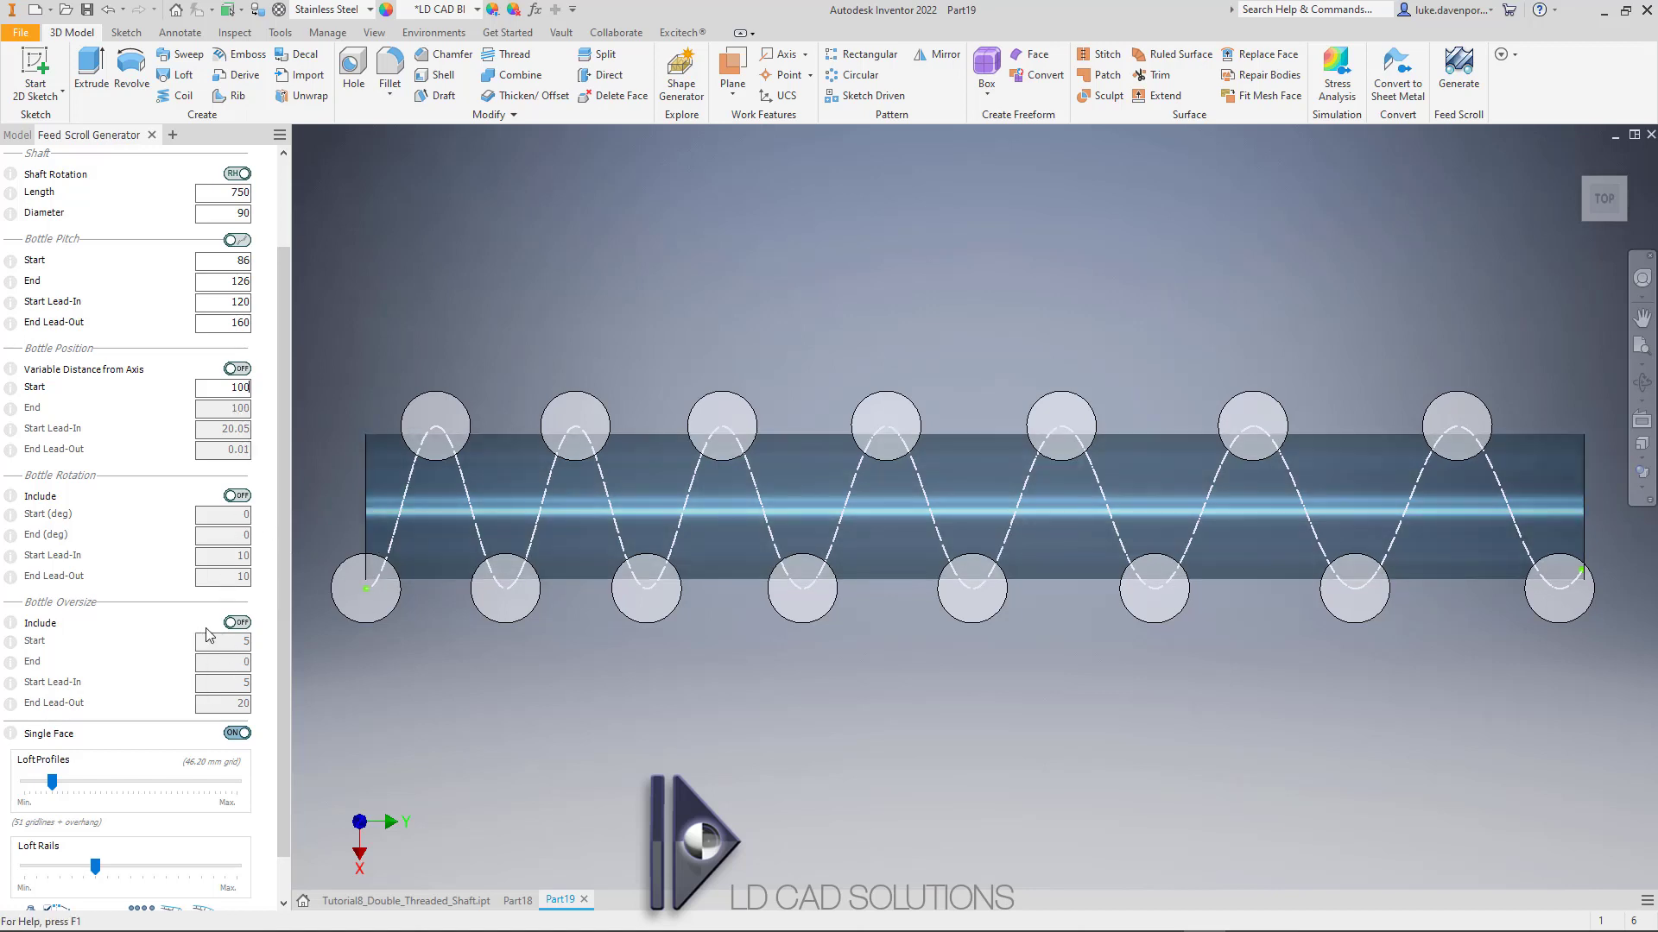
Step: Reduce Loft Rails to the minimum and set Loft Profiles to the 46.20 mm grid
scroll(287, 643, "down", 2)
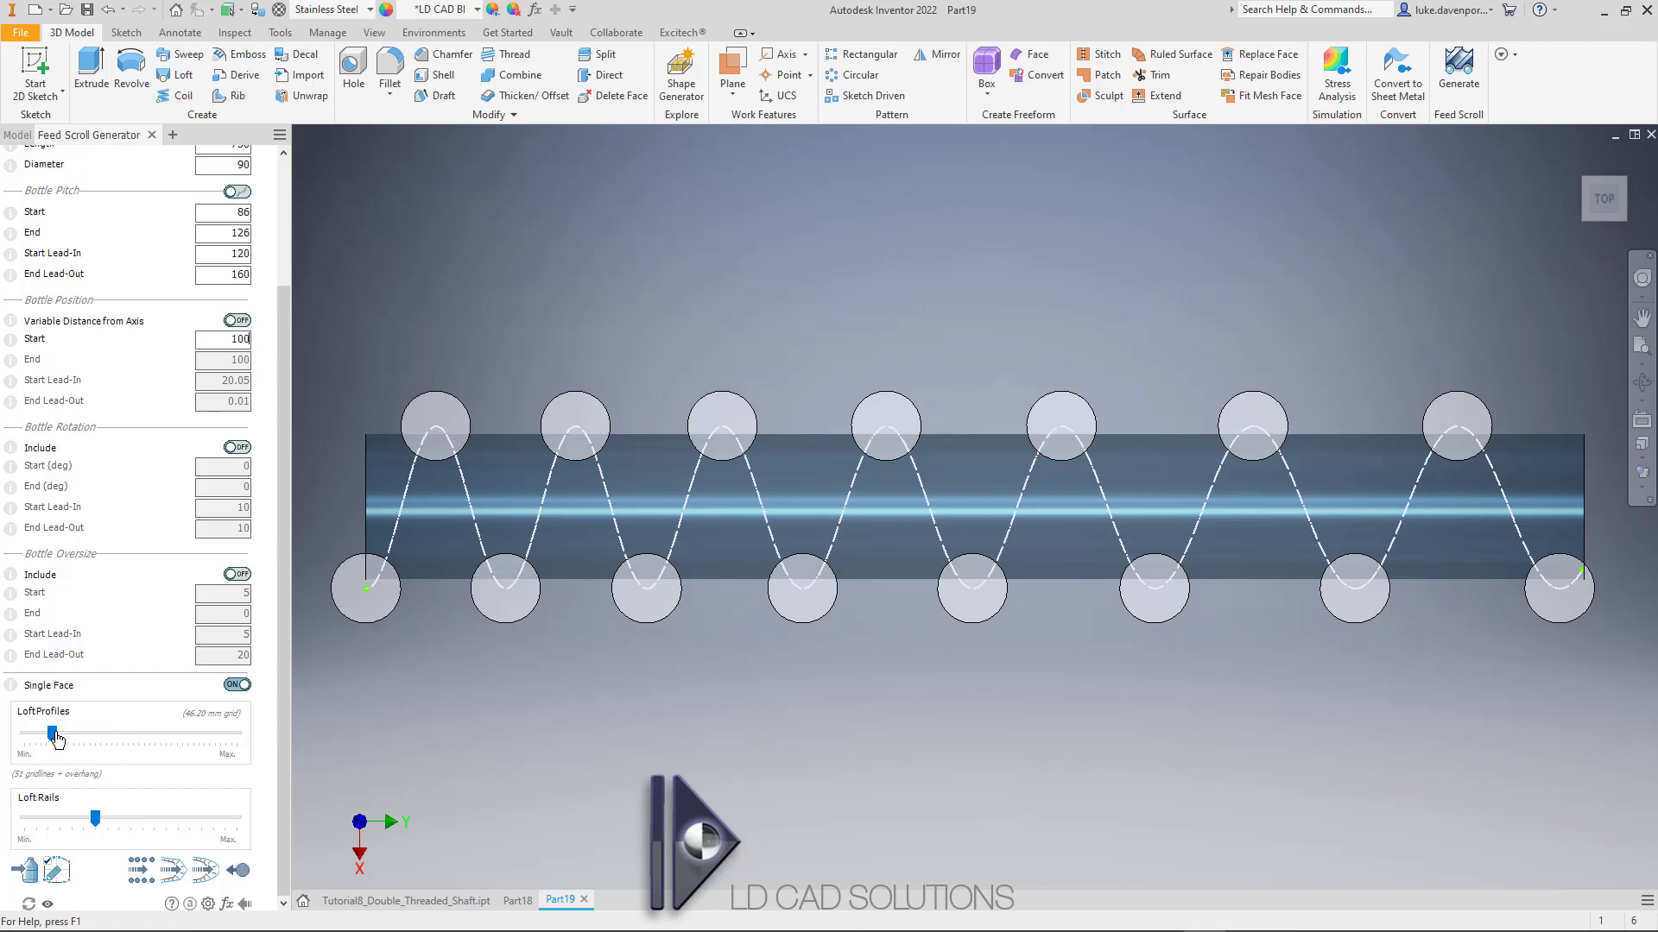
left_click_drag(52, 735, 46, 734)
left_click_drag(95, 817, 24, 817)
left_click_drag(48, 734, 51, 735)
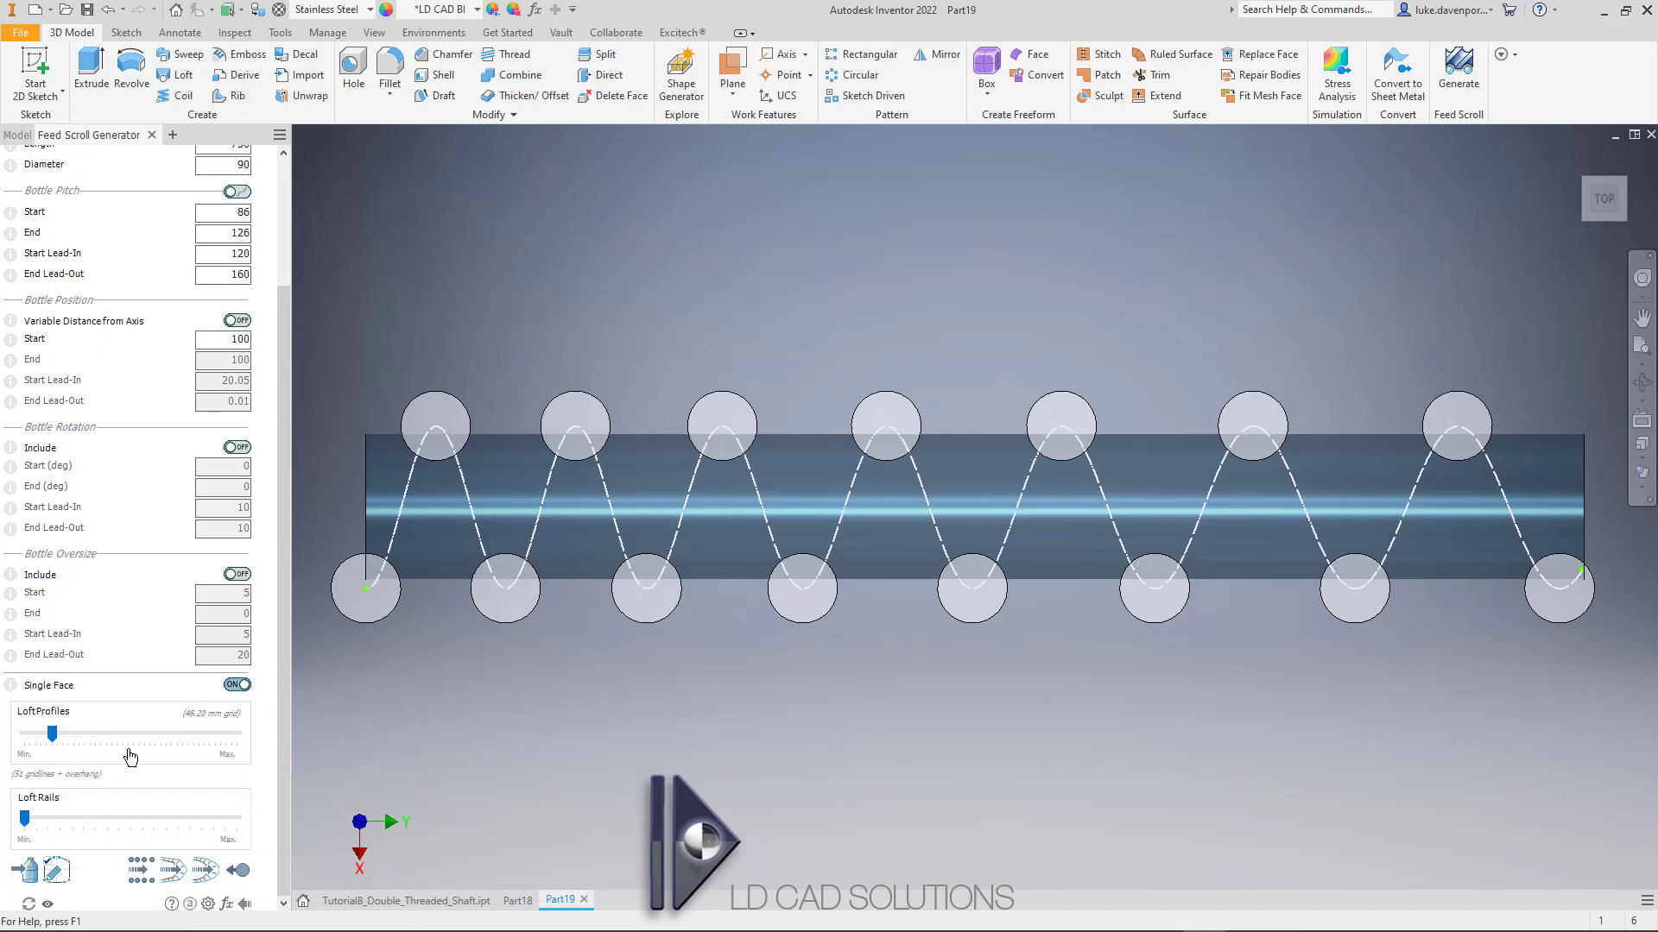
Step: Generate the complete scroll with the first thread and choose to continue with another operation
left_click(210, 874)
left_click(209, 874)
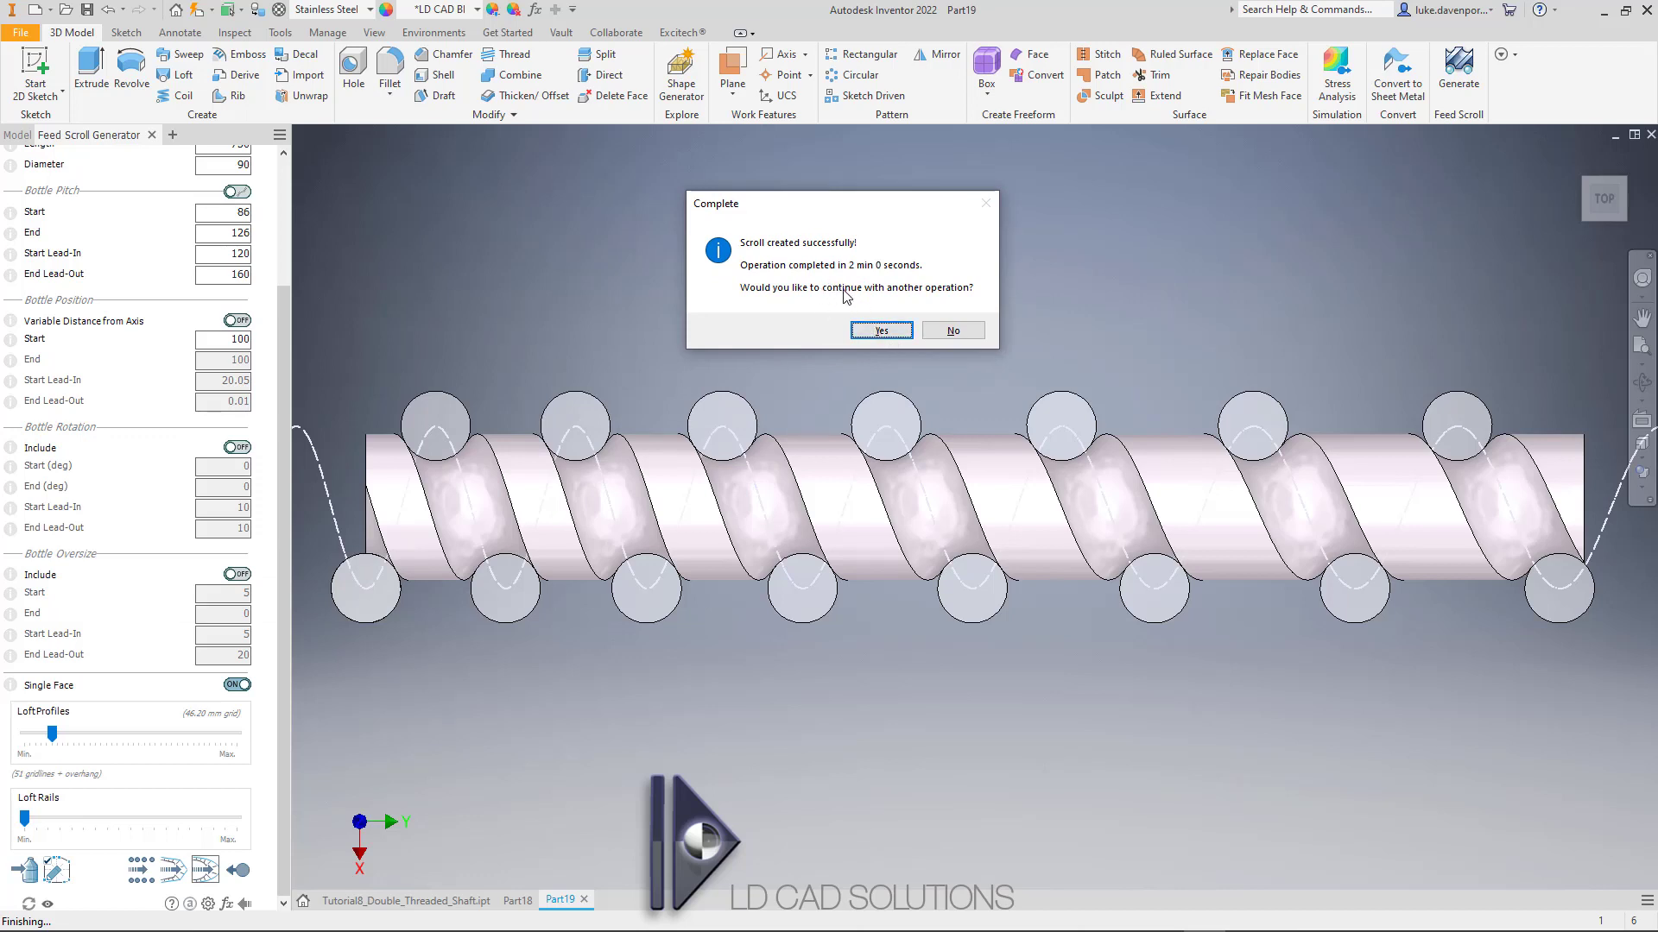
left_click(881, 332)
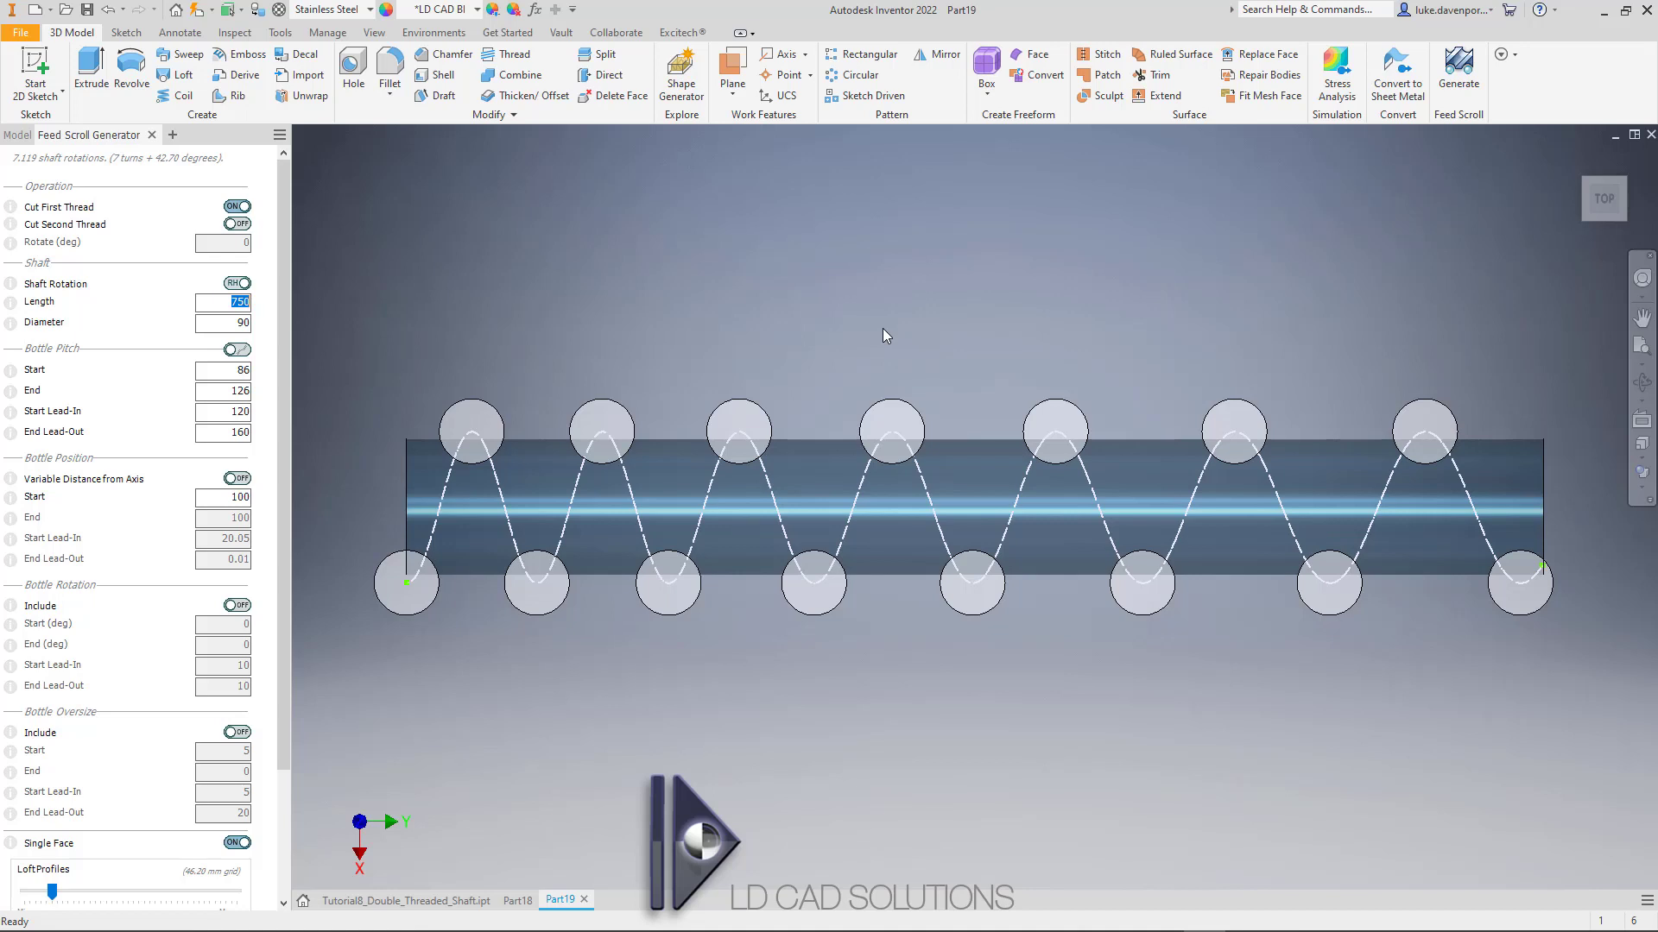
Step: Turn on Cut Second Thread and set the thread's rotation to 180 degrees
left_click(241, 225)
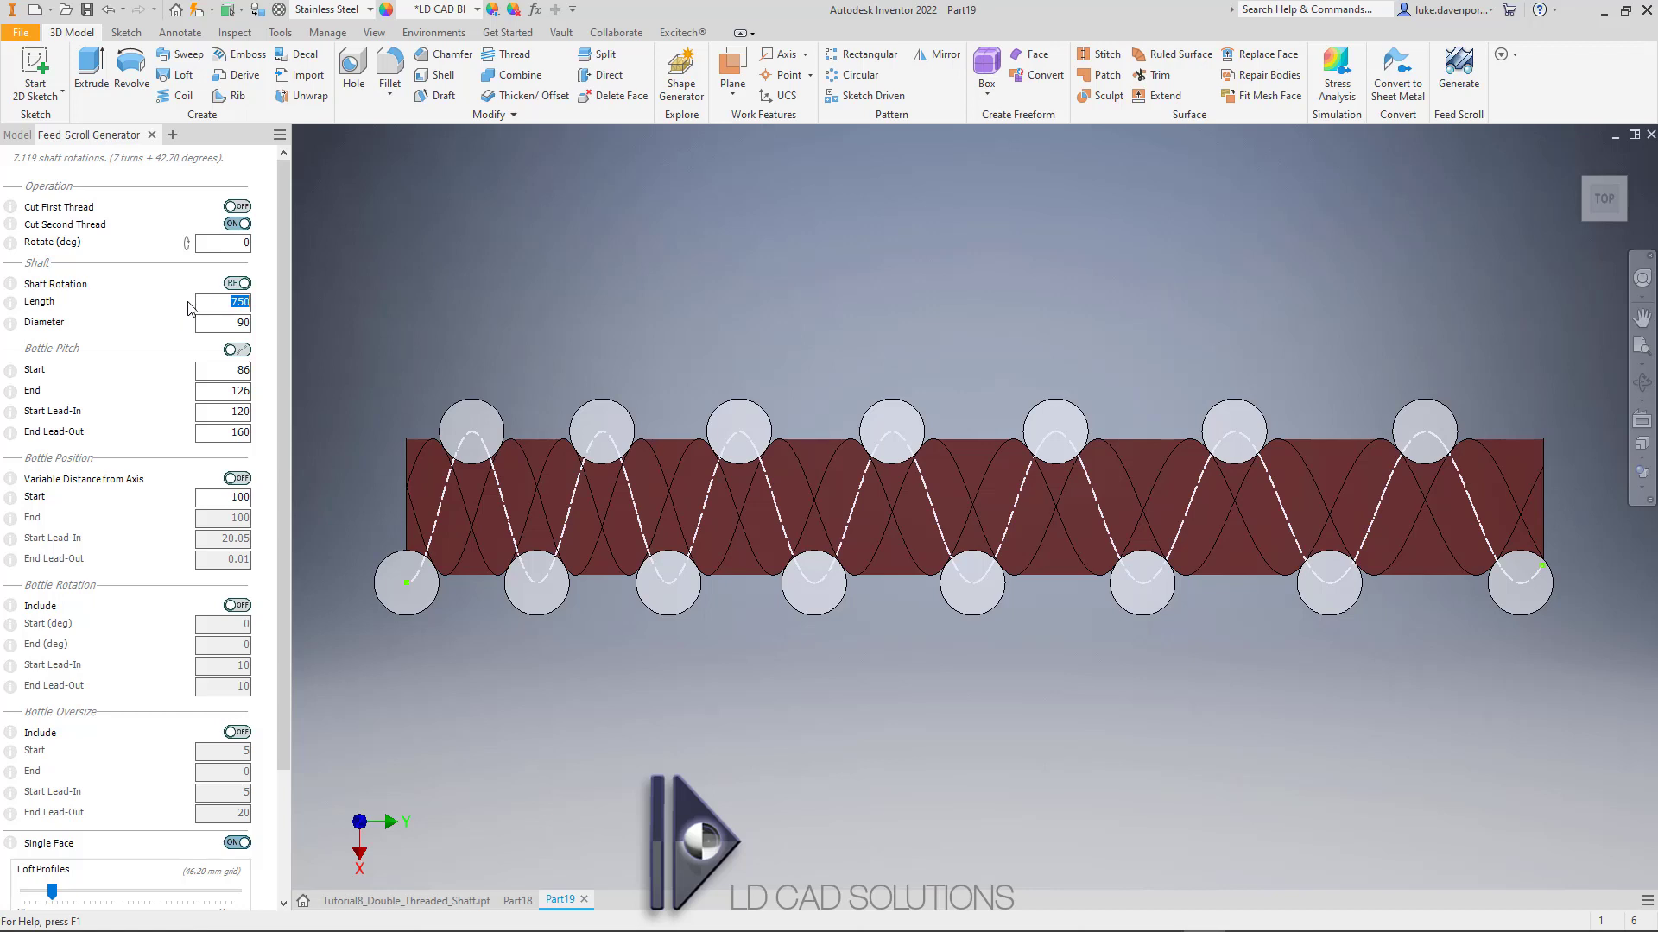
mouse_move(240, 246)
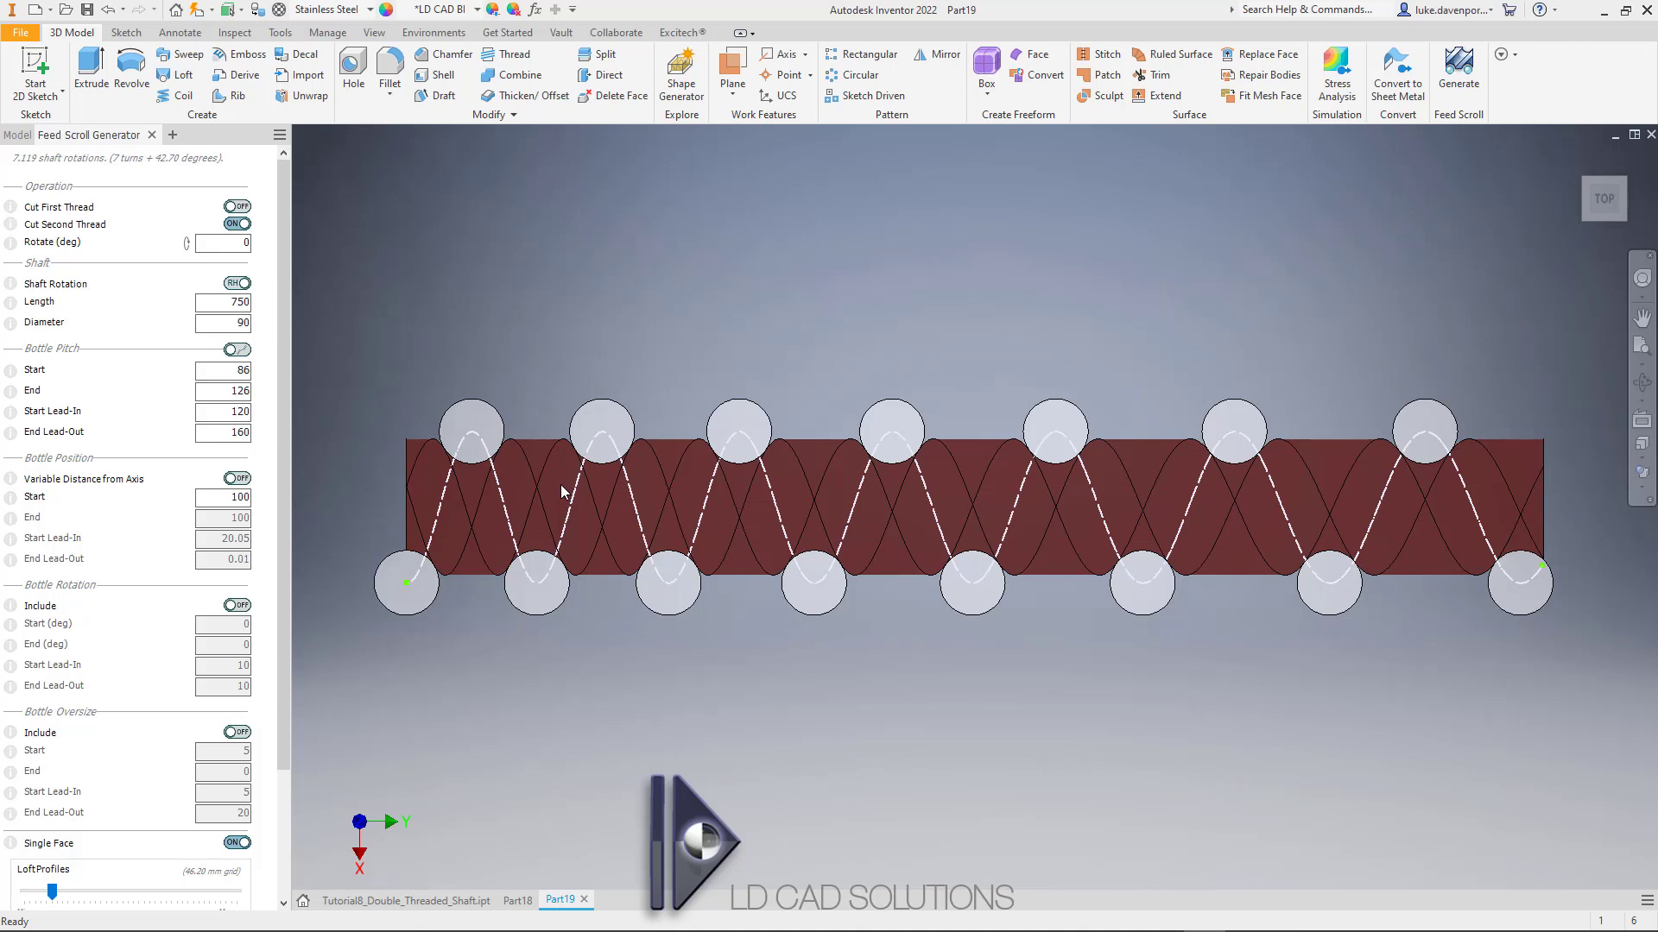
left_click(221, 249)
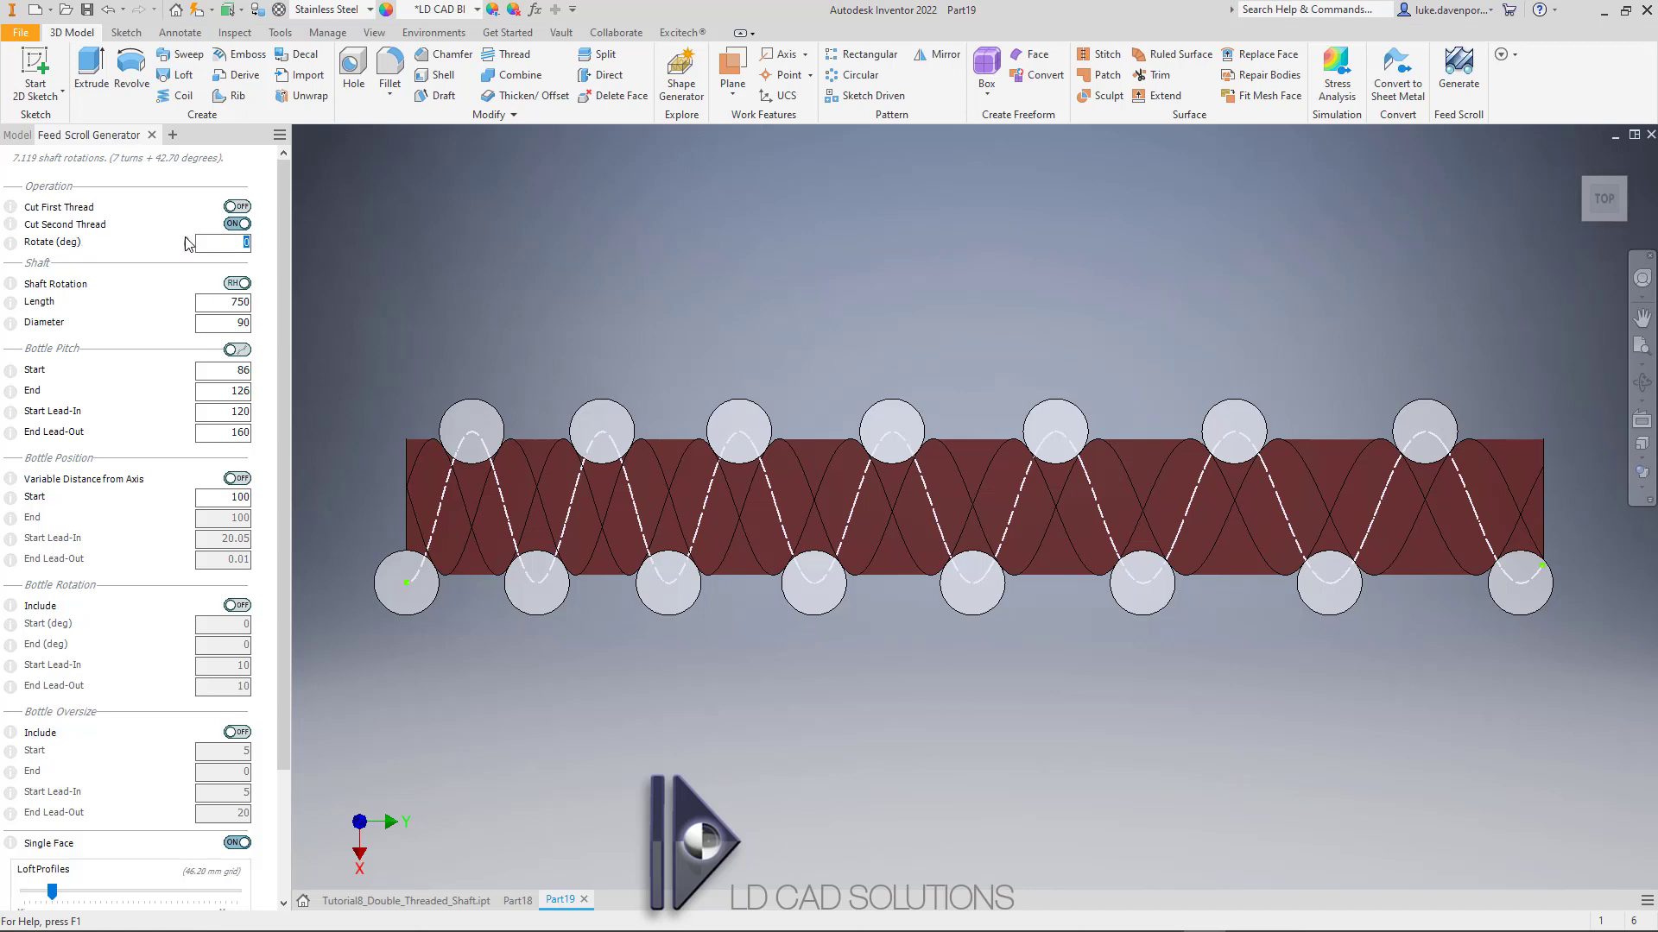
type("180")
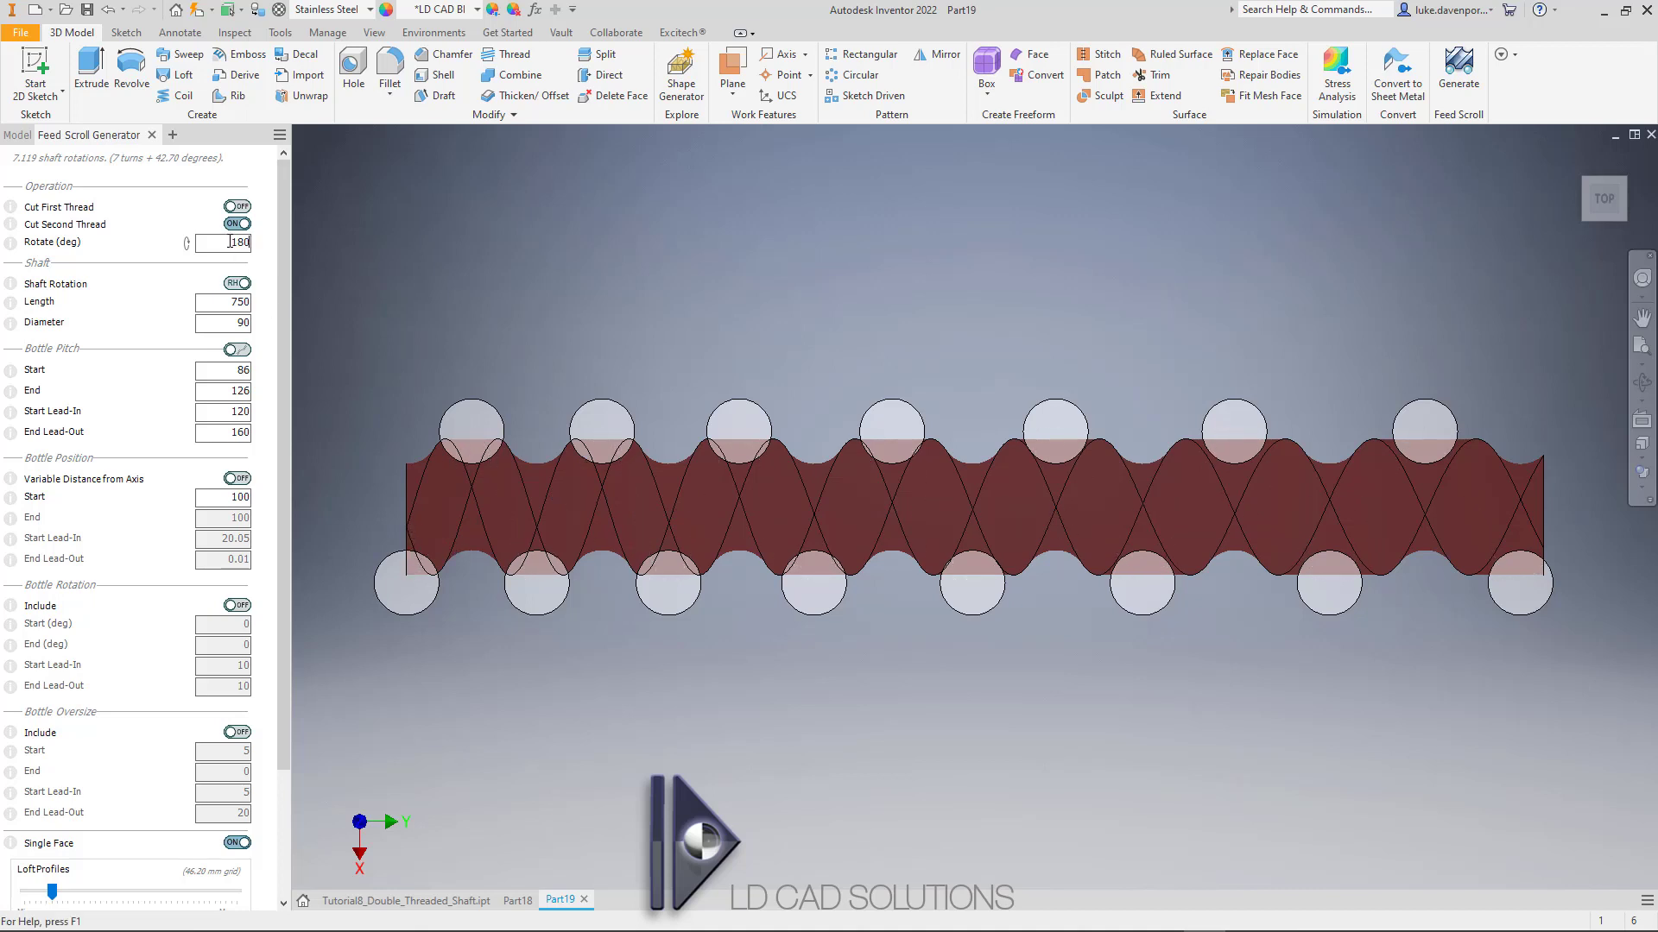
Step: Try a second-thread rotation of 90 degrees and reset the rotation to 0
left_click_drag(229, 242, 274, 246)
key("Return")
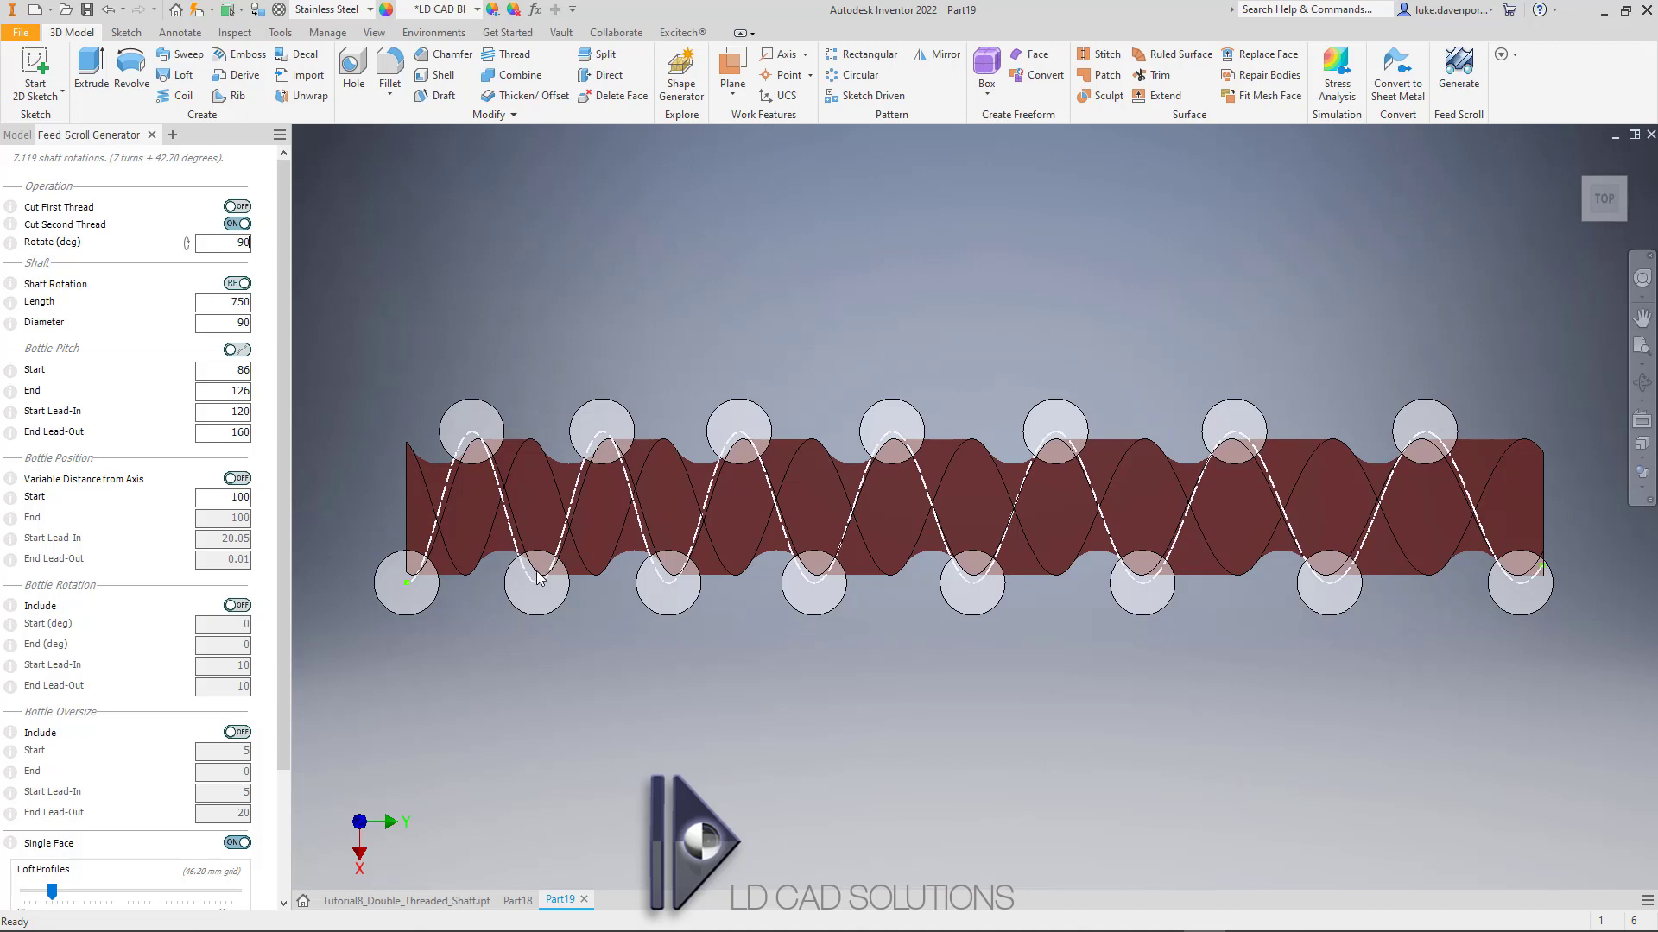
double_click(241, 242)
type("0")
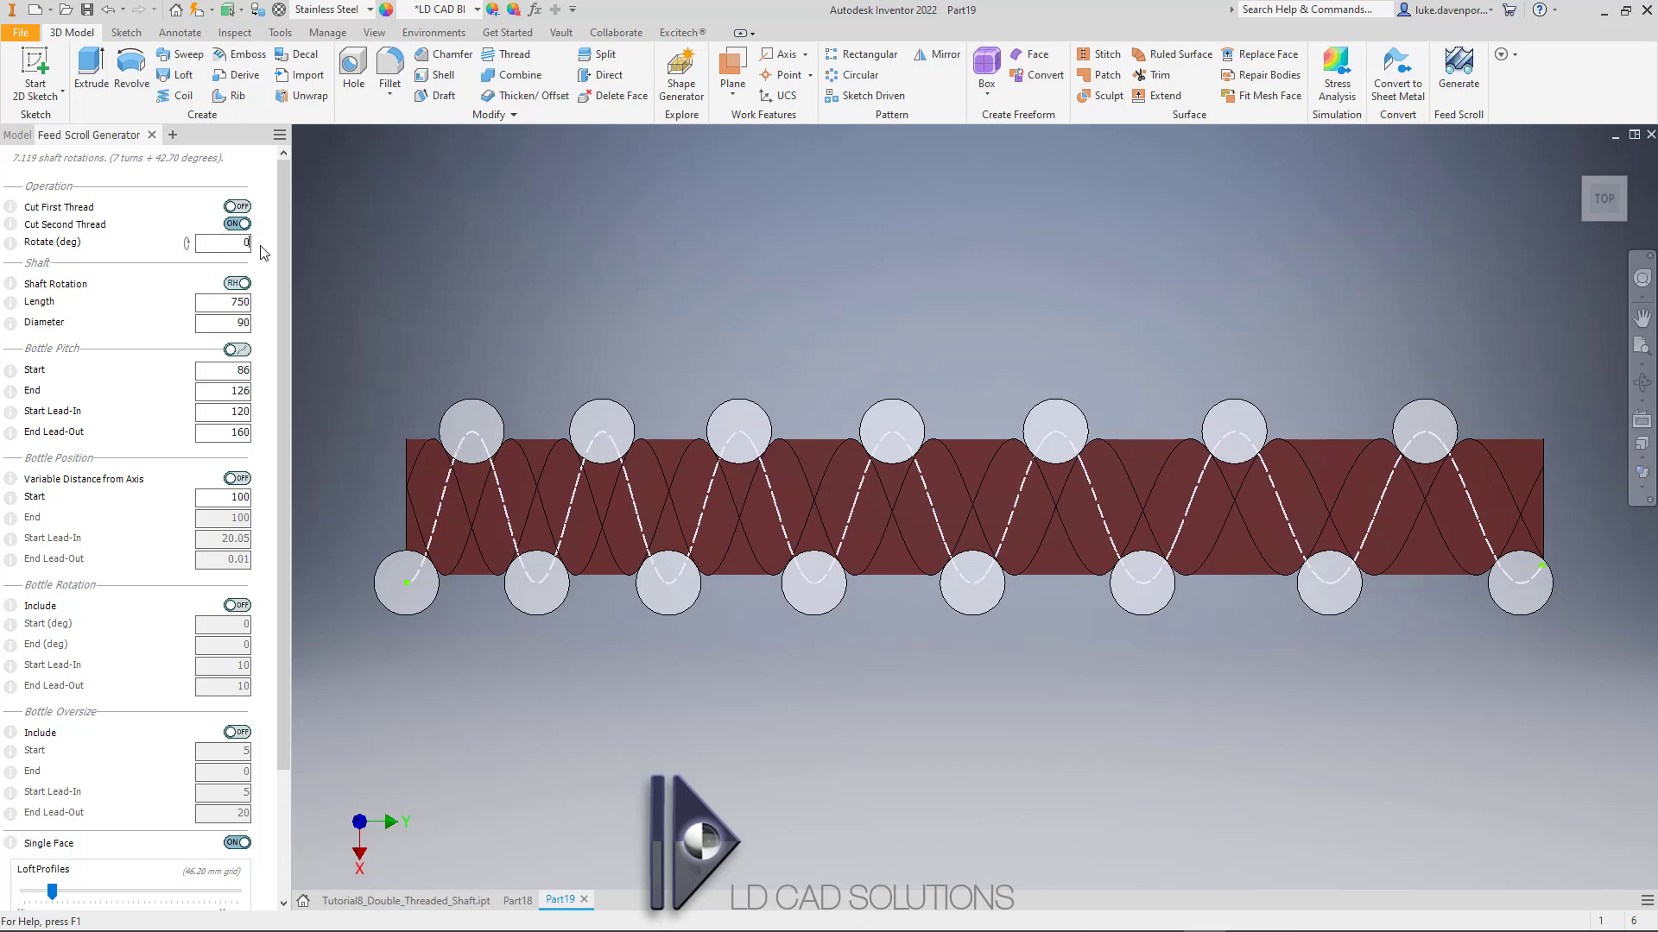
Step: Set the second thread's Rotate value to 180 degrees
scroll(288, 412, "down", 3)
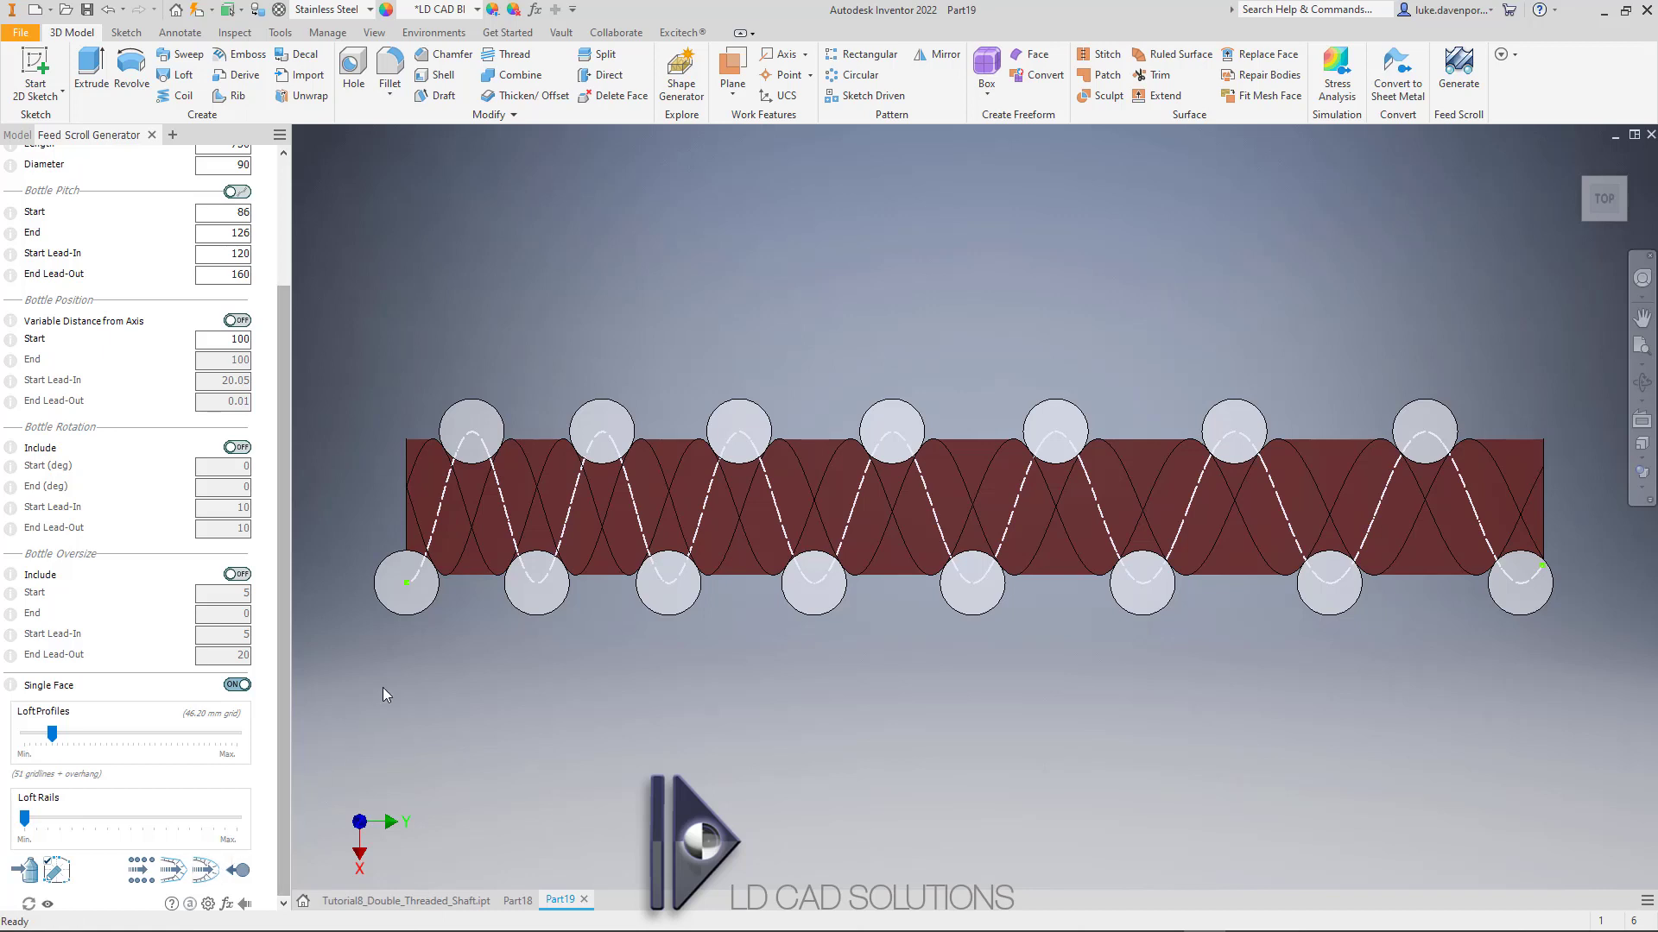
left_click(57, 875)
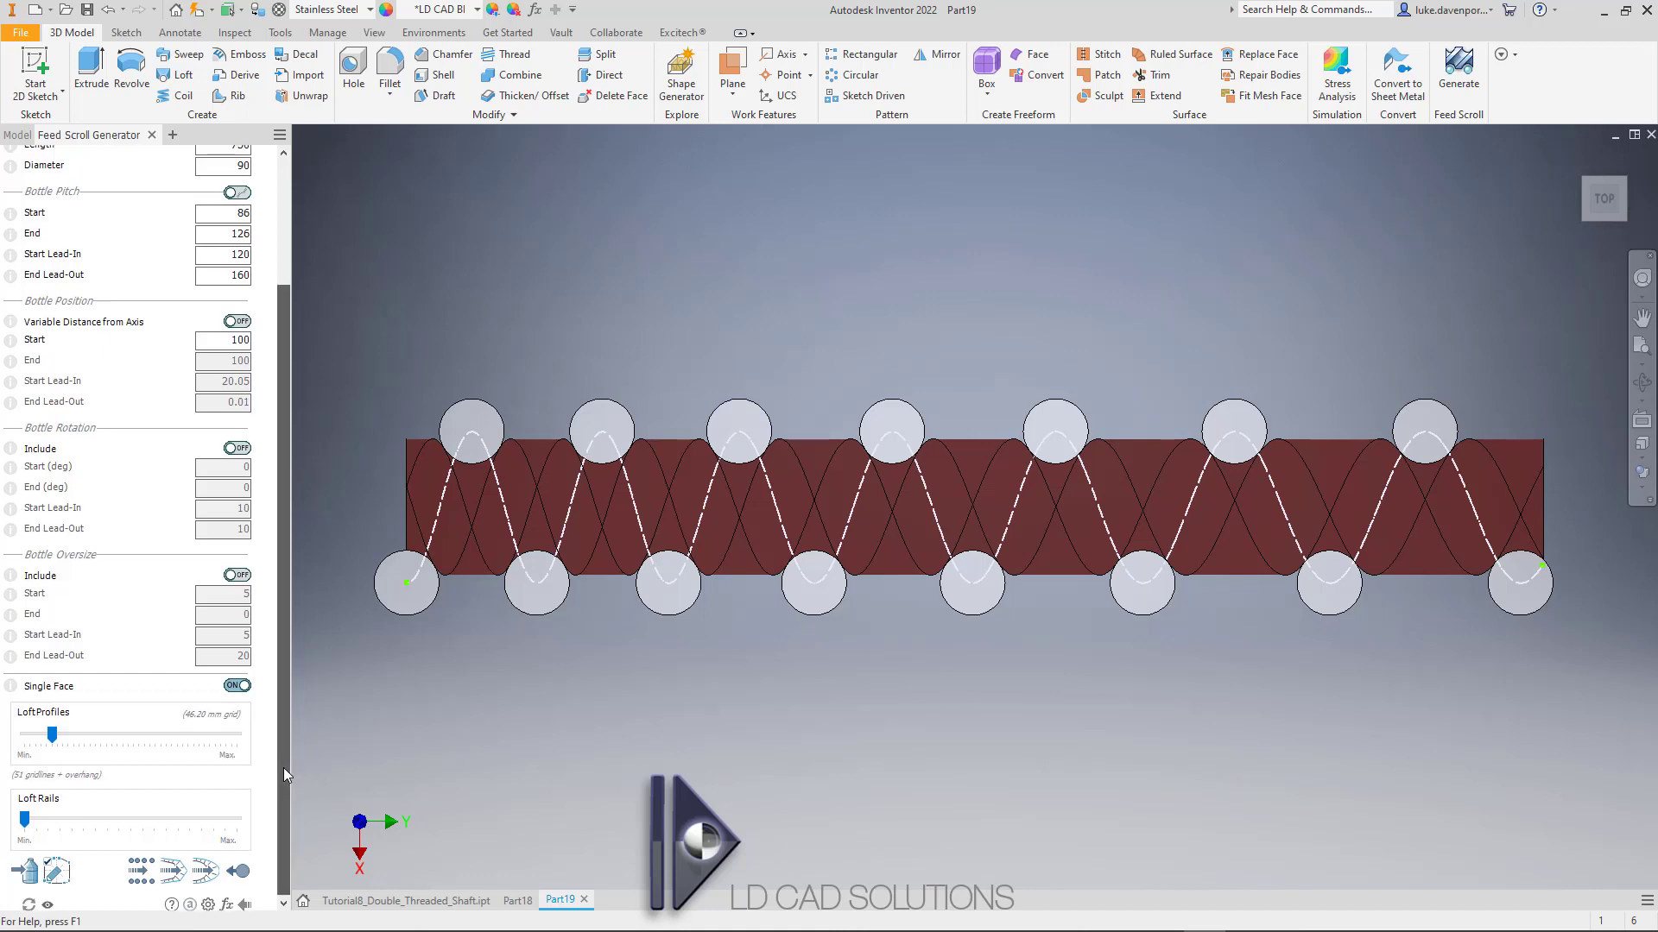
left_click_drag(284, 769, 350, 397)
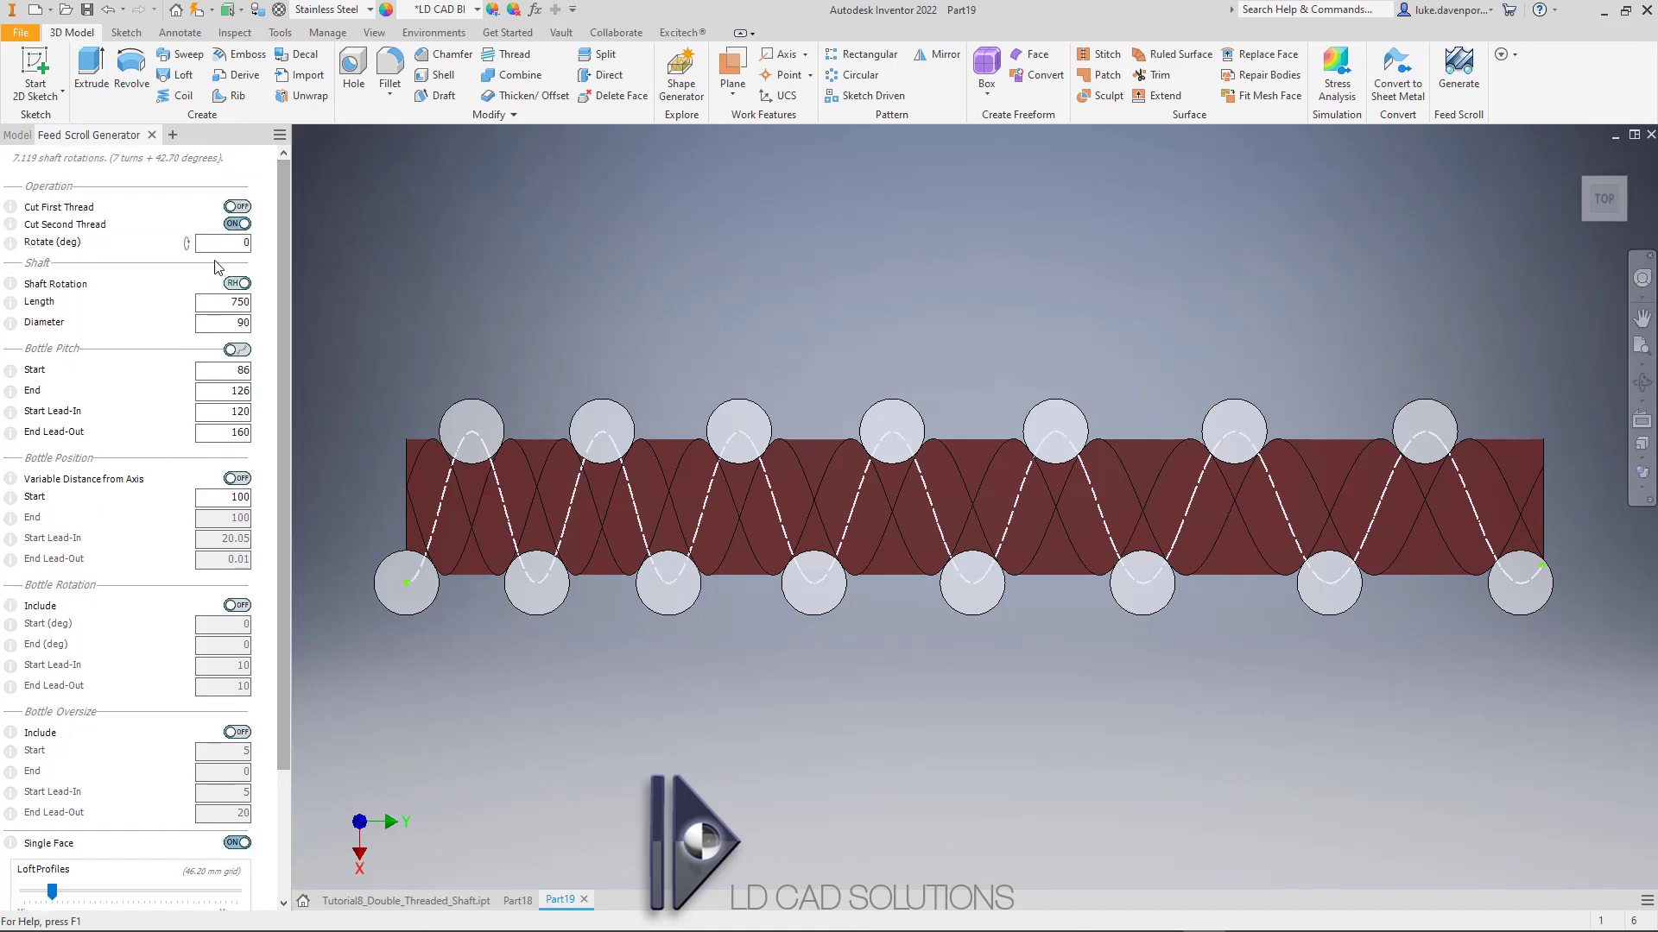
double_click(235, 243)
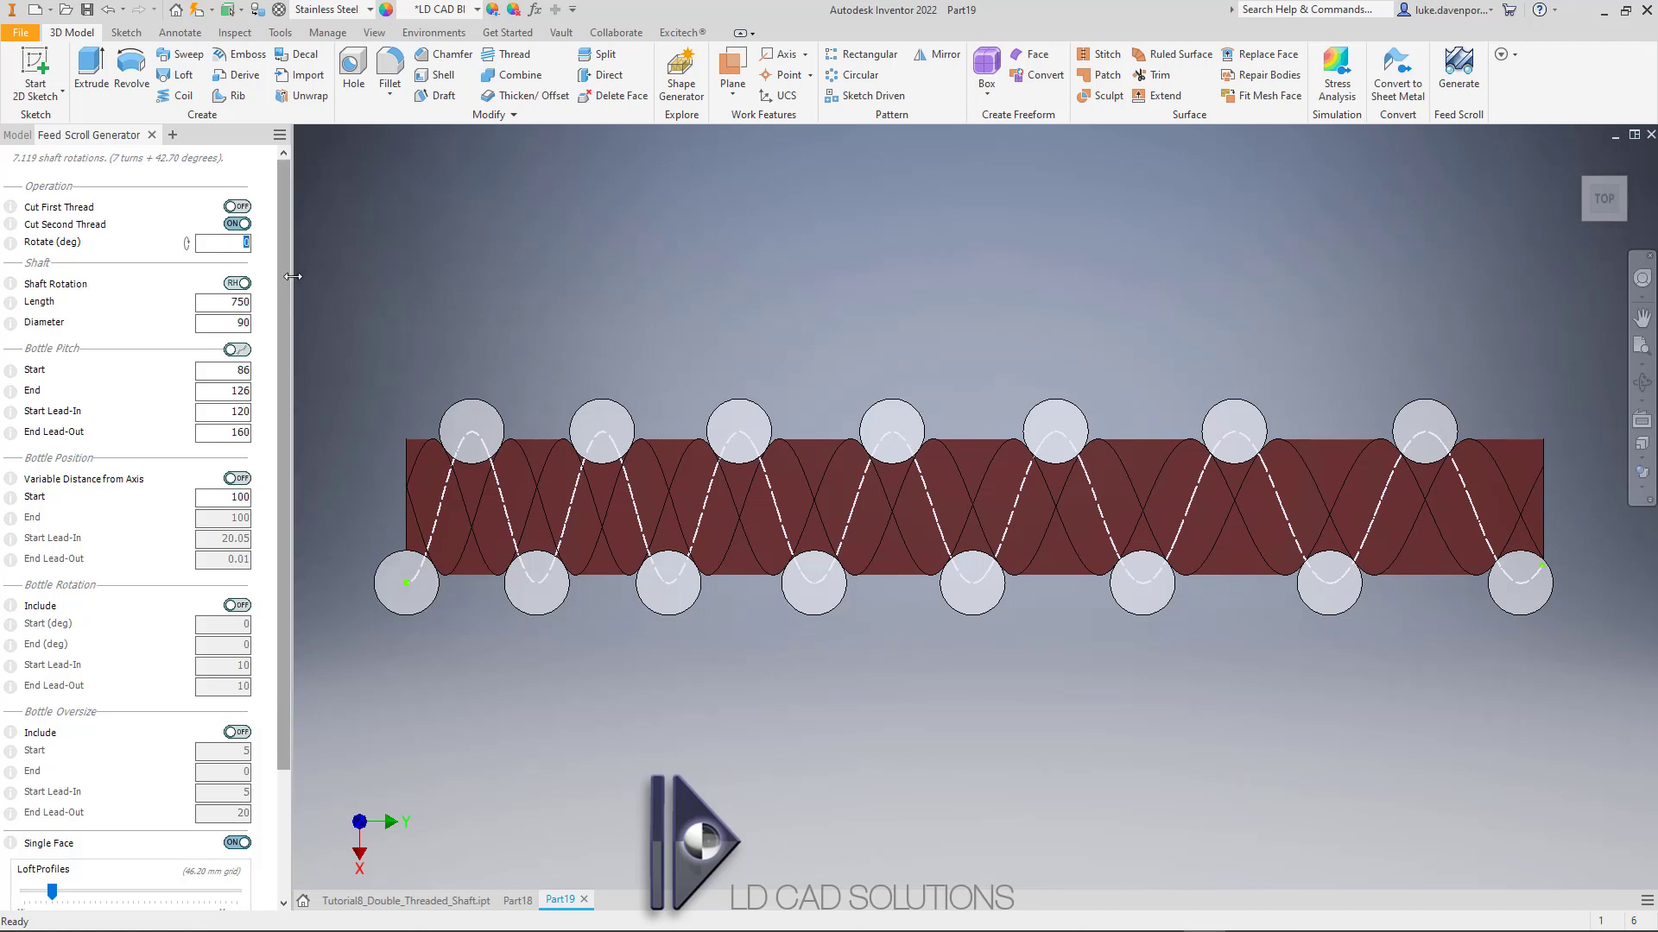
type("180")
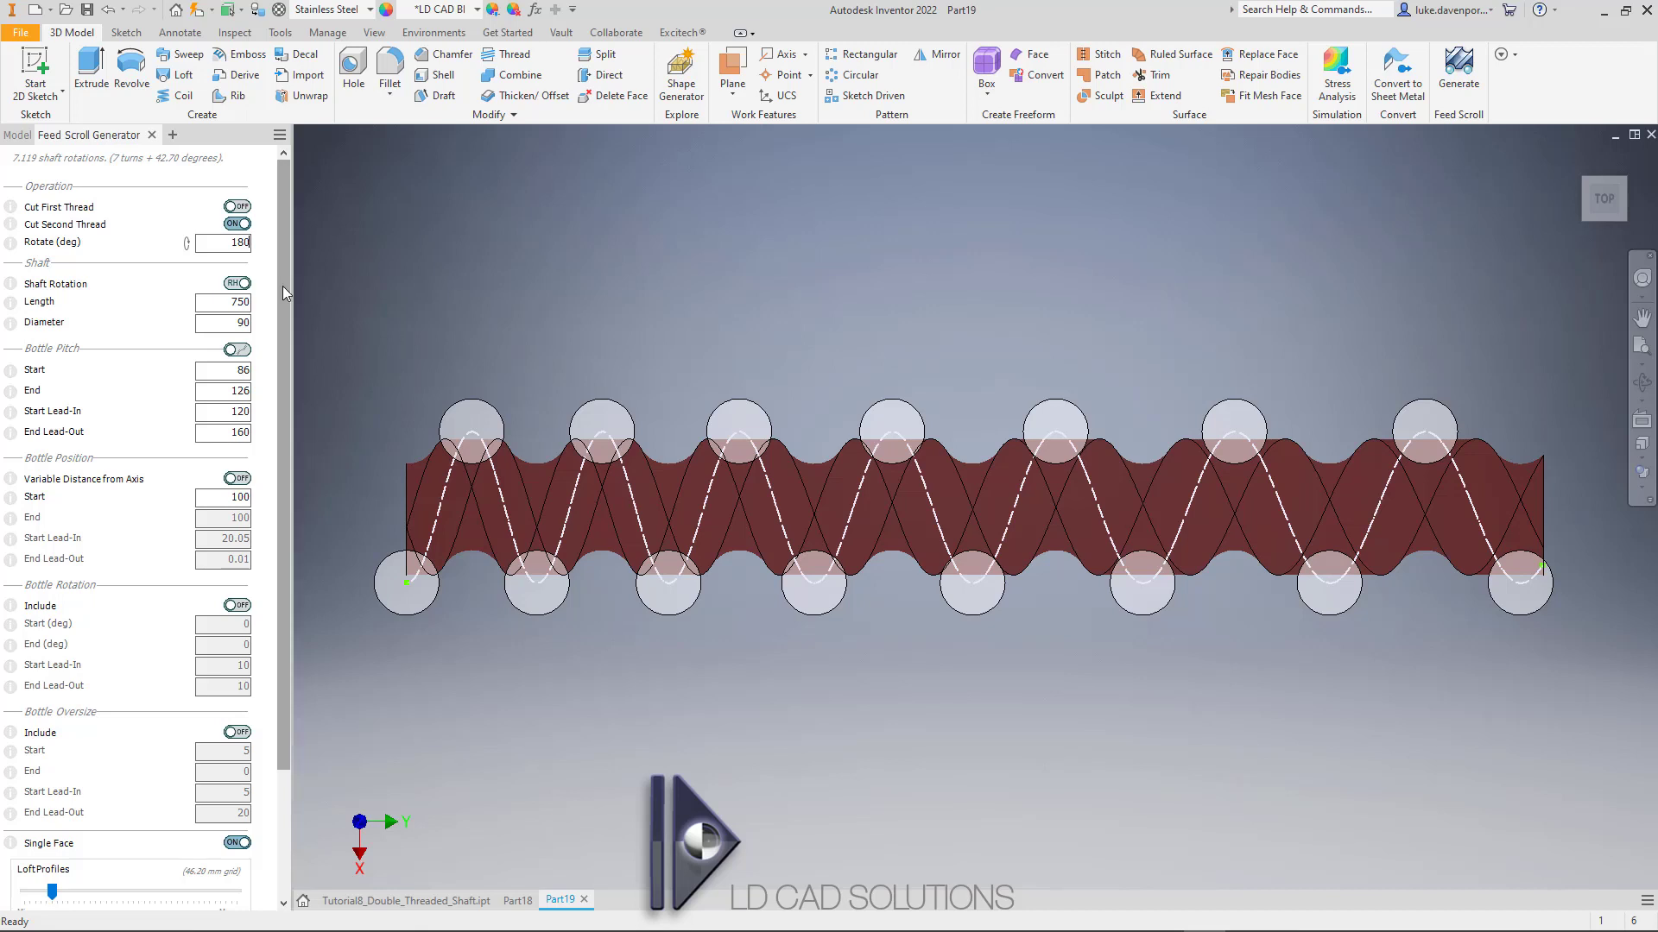
Step: Toggle the second thread's positioning between an offset in millimetres and a rotation in degrees, ending on rotation
left_click(187, 244)
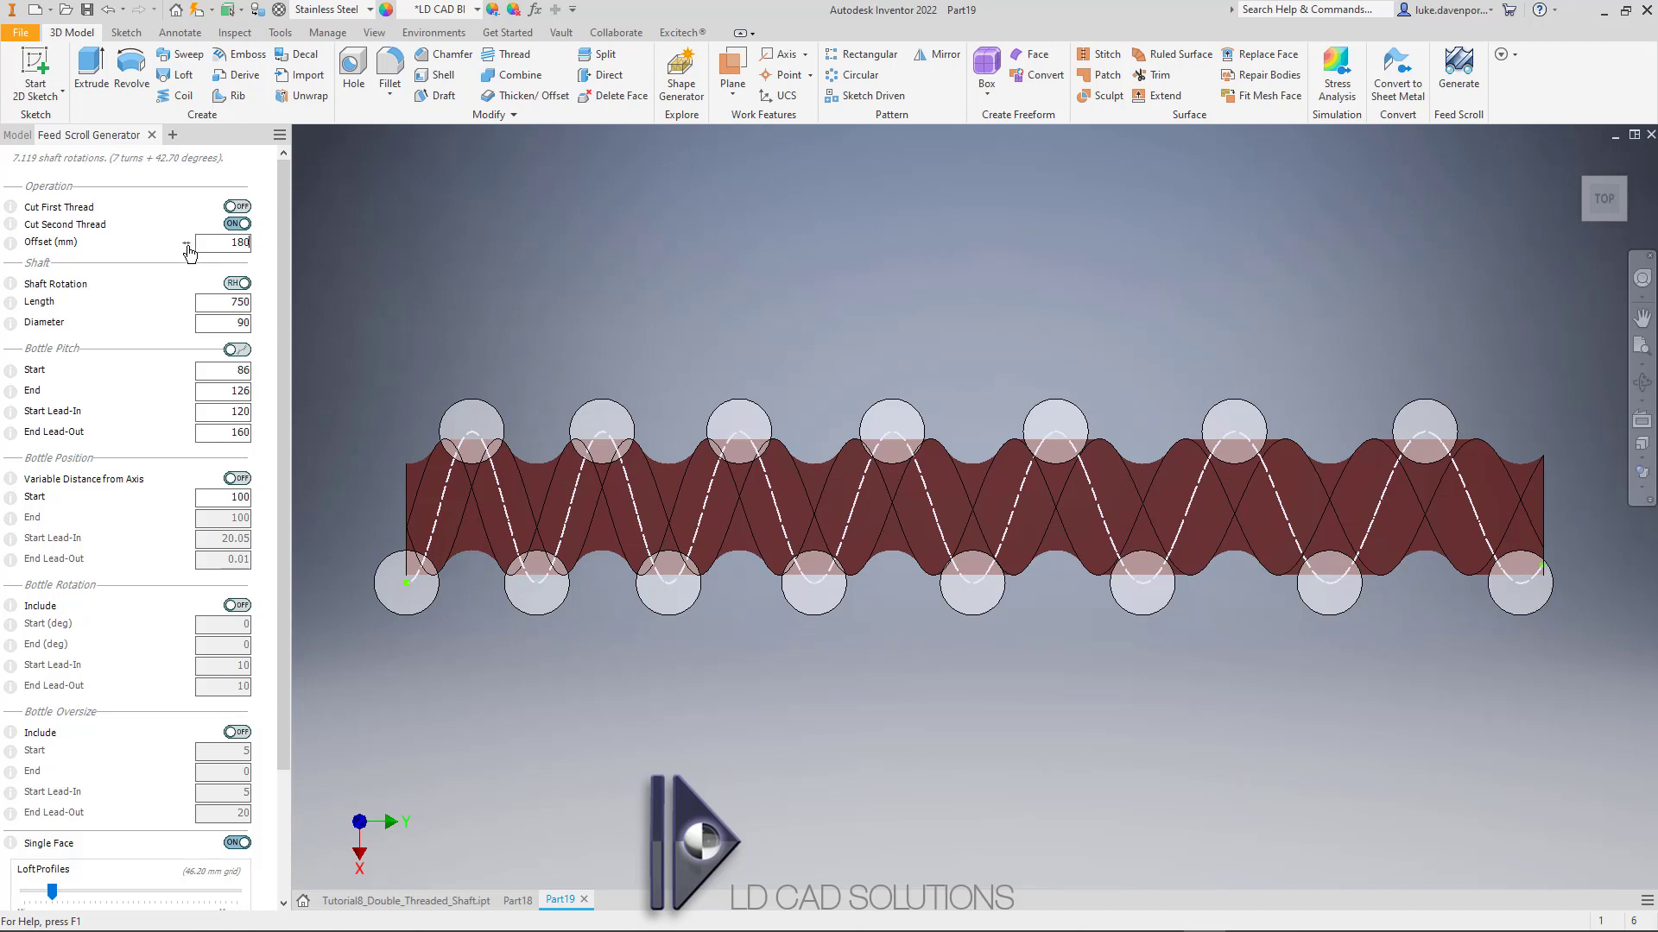
left_click(186, 245)
left_click(187, 246)
left_click(187, 246)
left_click(186, 246)
left_click(187, 246)
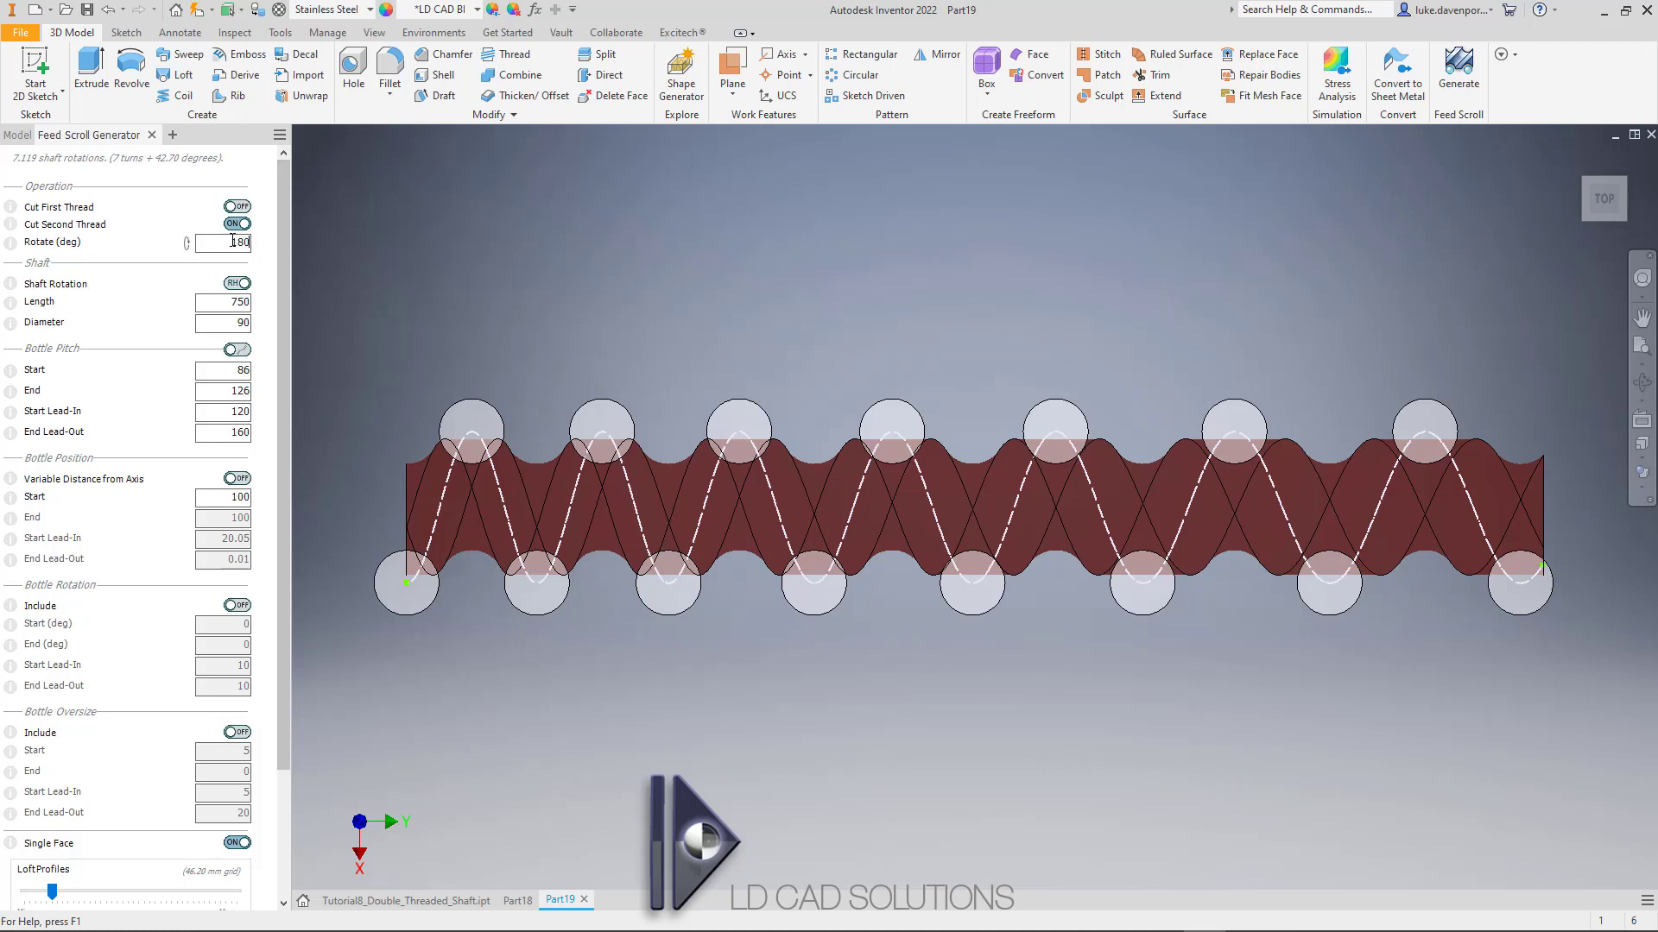
Step: Generate the complete scroll with the second thread and choose to continue with another operation
left_click_drag(282, 247, 283, 285)
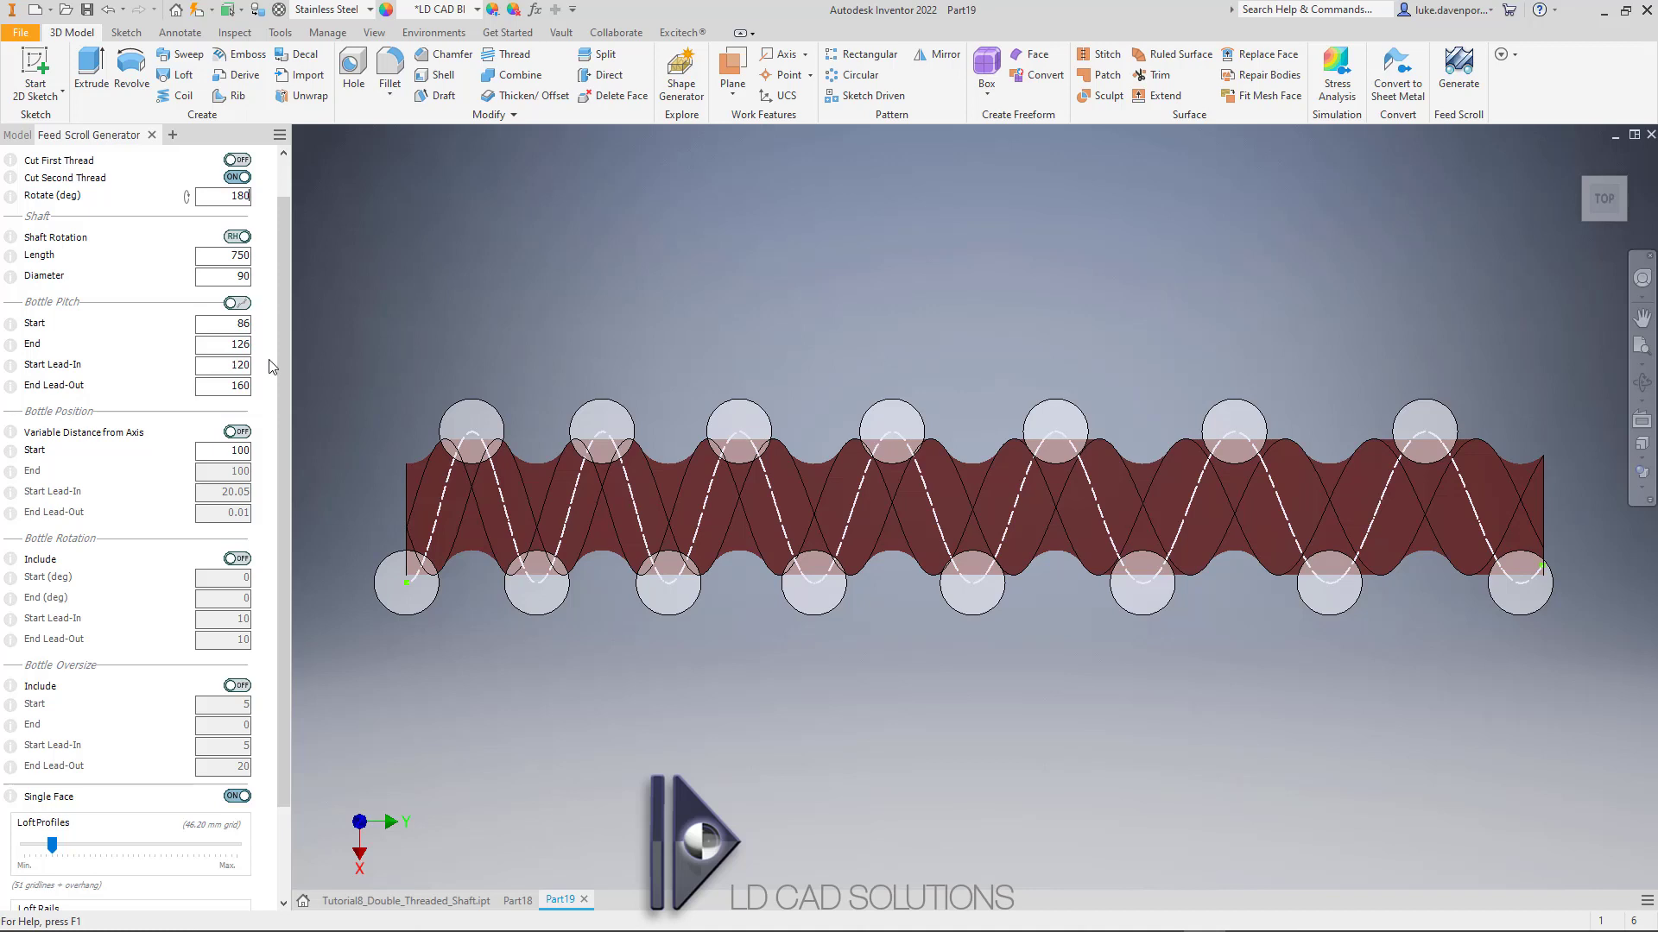
scroll(288, 409, "down", 2)
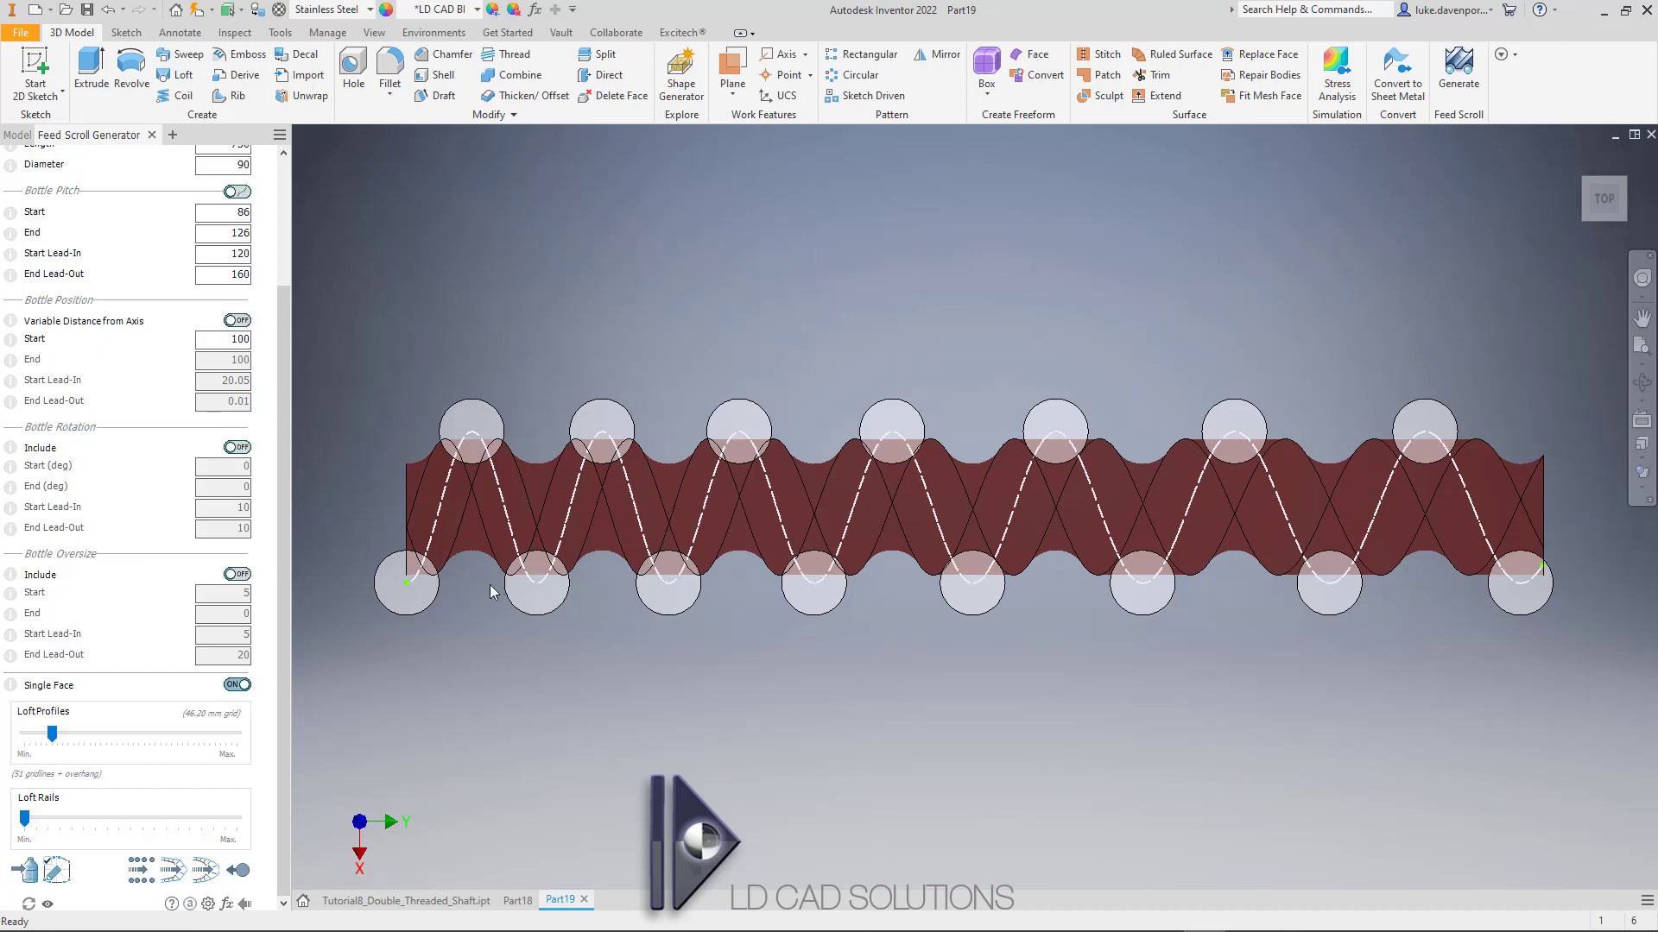
left_click_drag(281, 584, 298, 760)
left_click(202, 871)
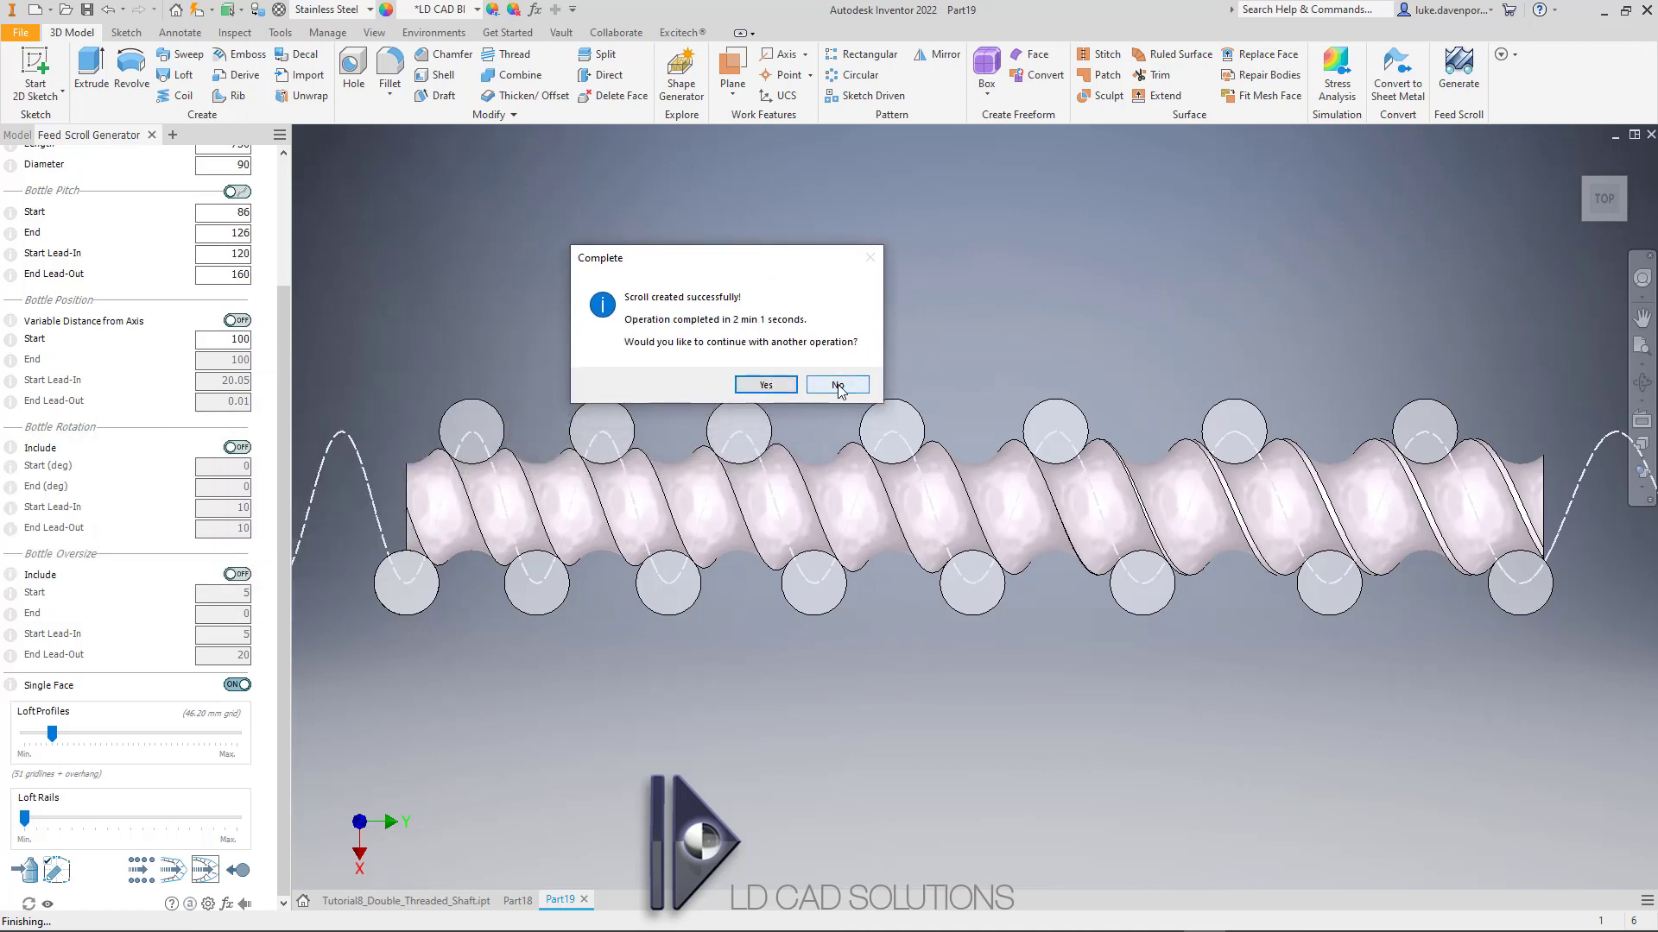
left_click(777, 389)
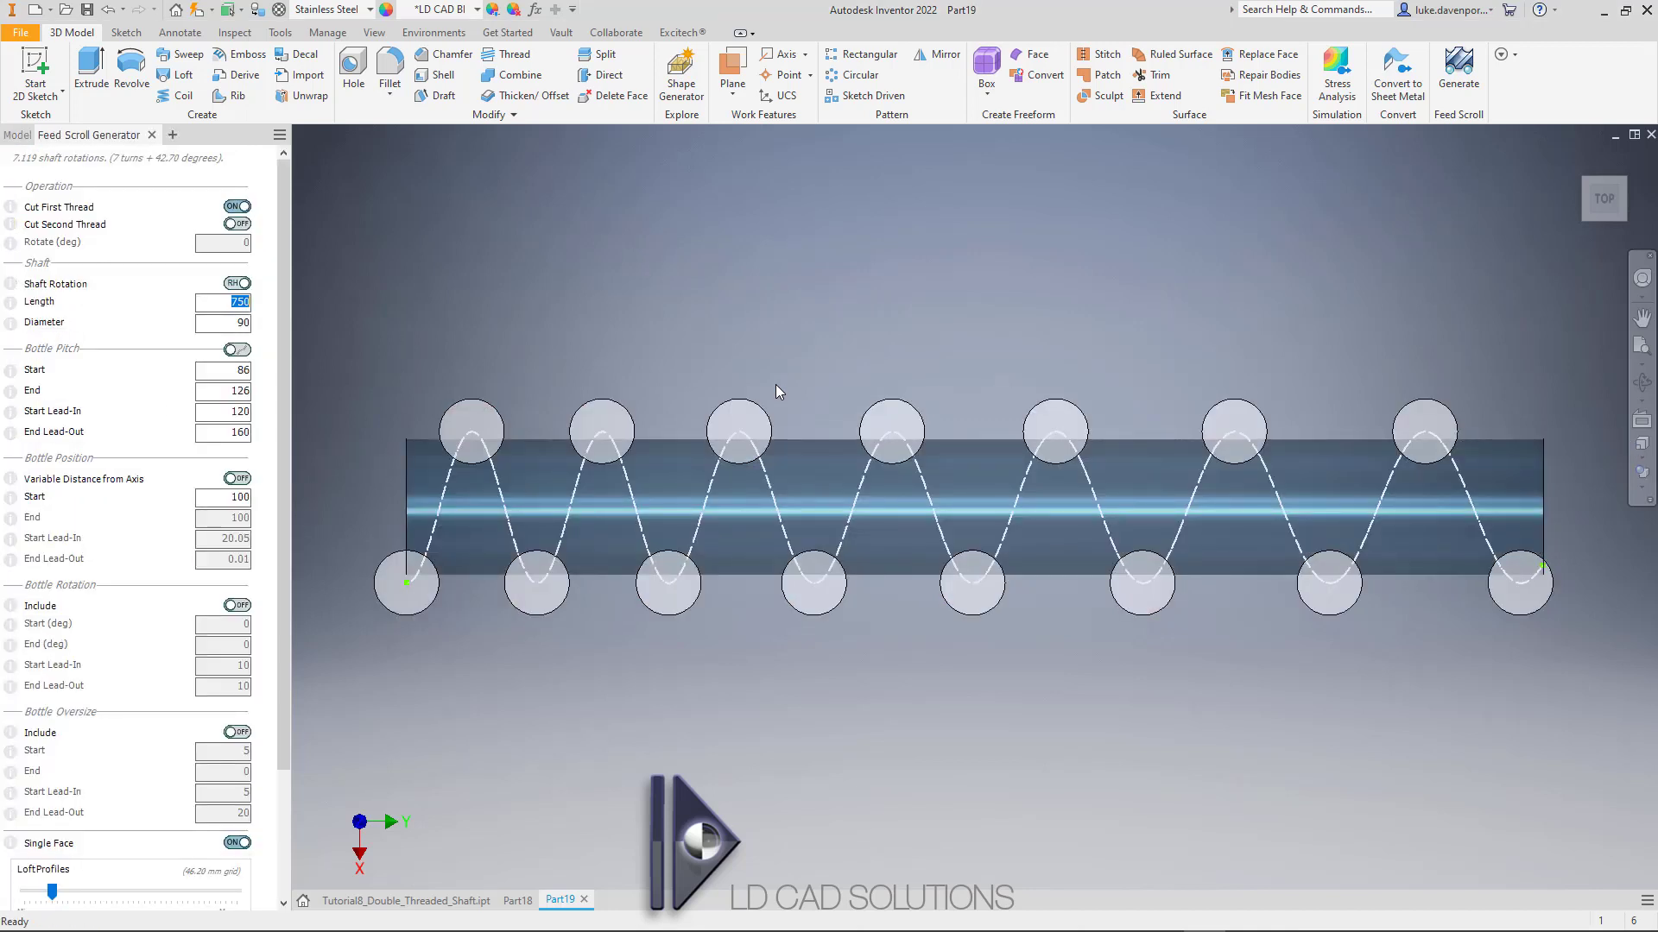
Step: Save the part as Part19.ipt in the TUTORIAL 8 - DOUBLE THREADED SHAFT folder
middle_click_drag(775, 380, 768, 377)
key("ctrl+s")
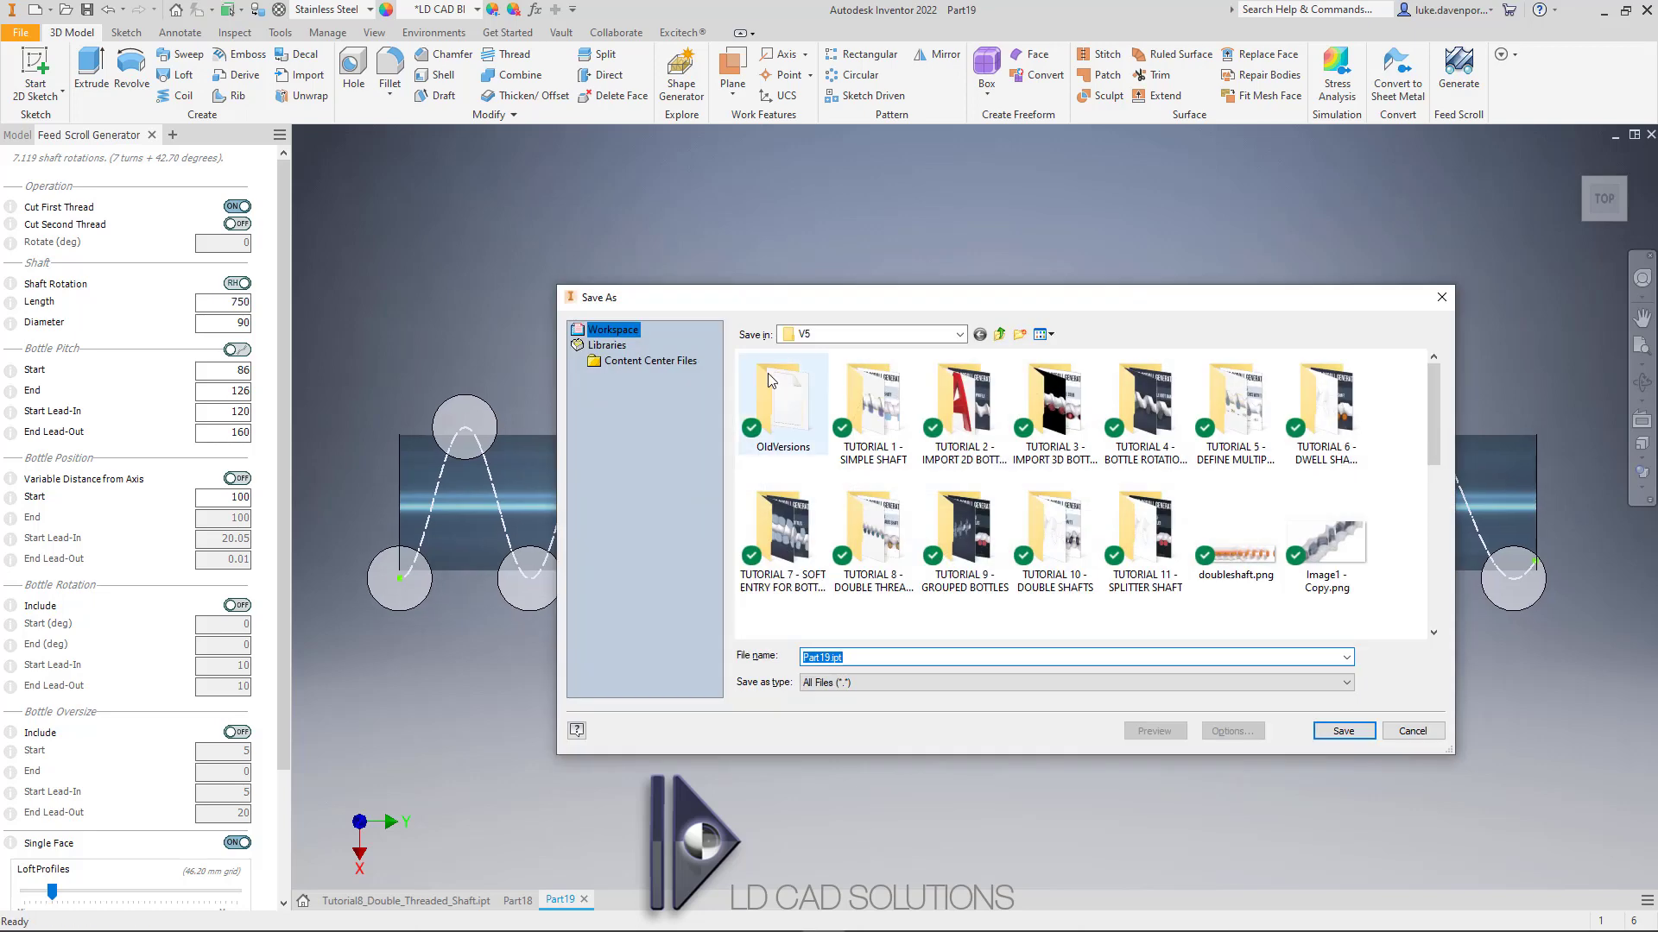
double_click(860, 550)
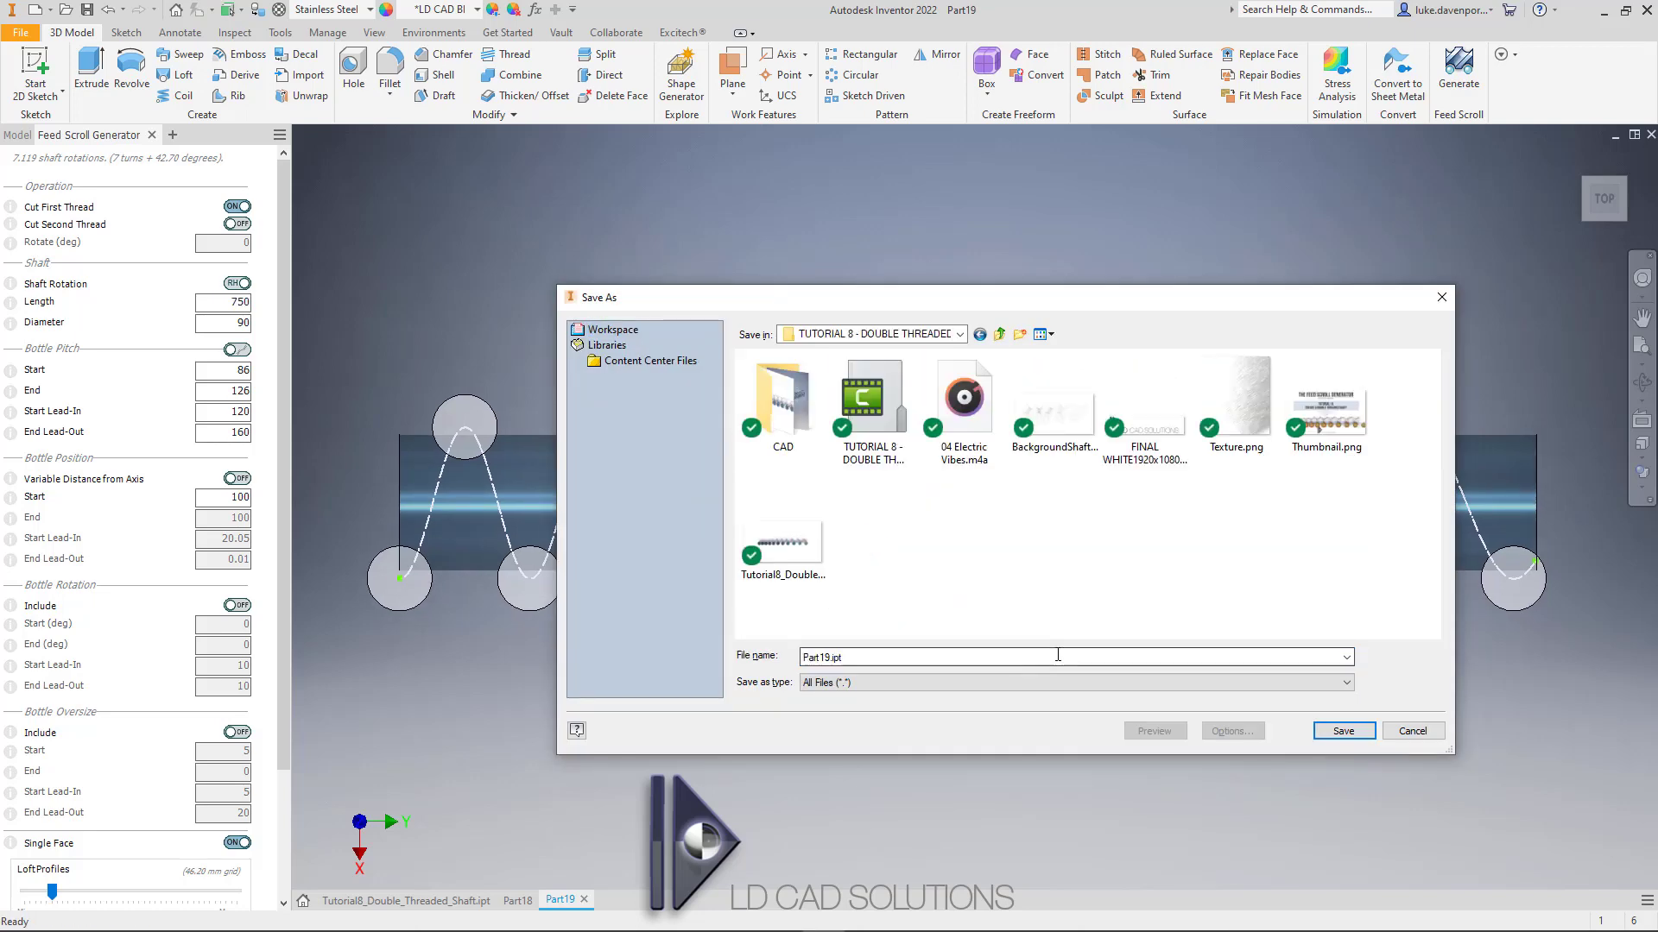
left_click(1343, 732)
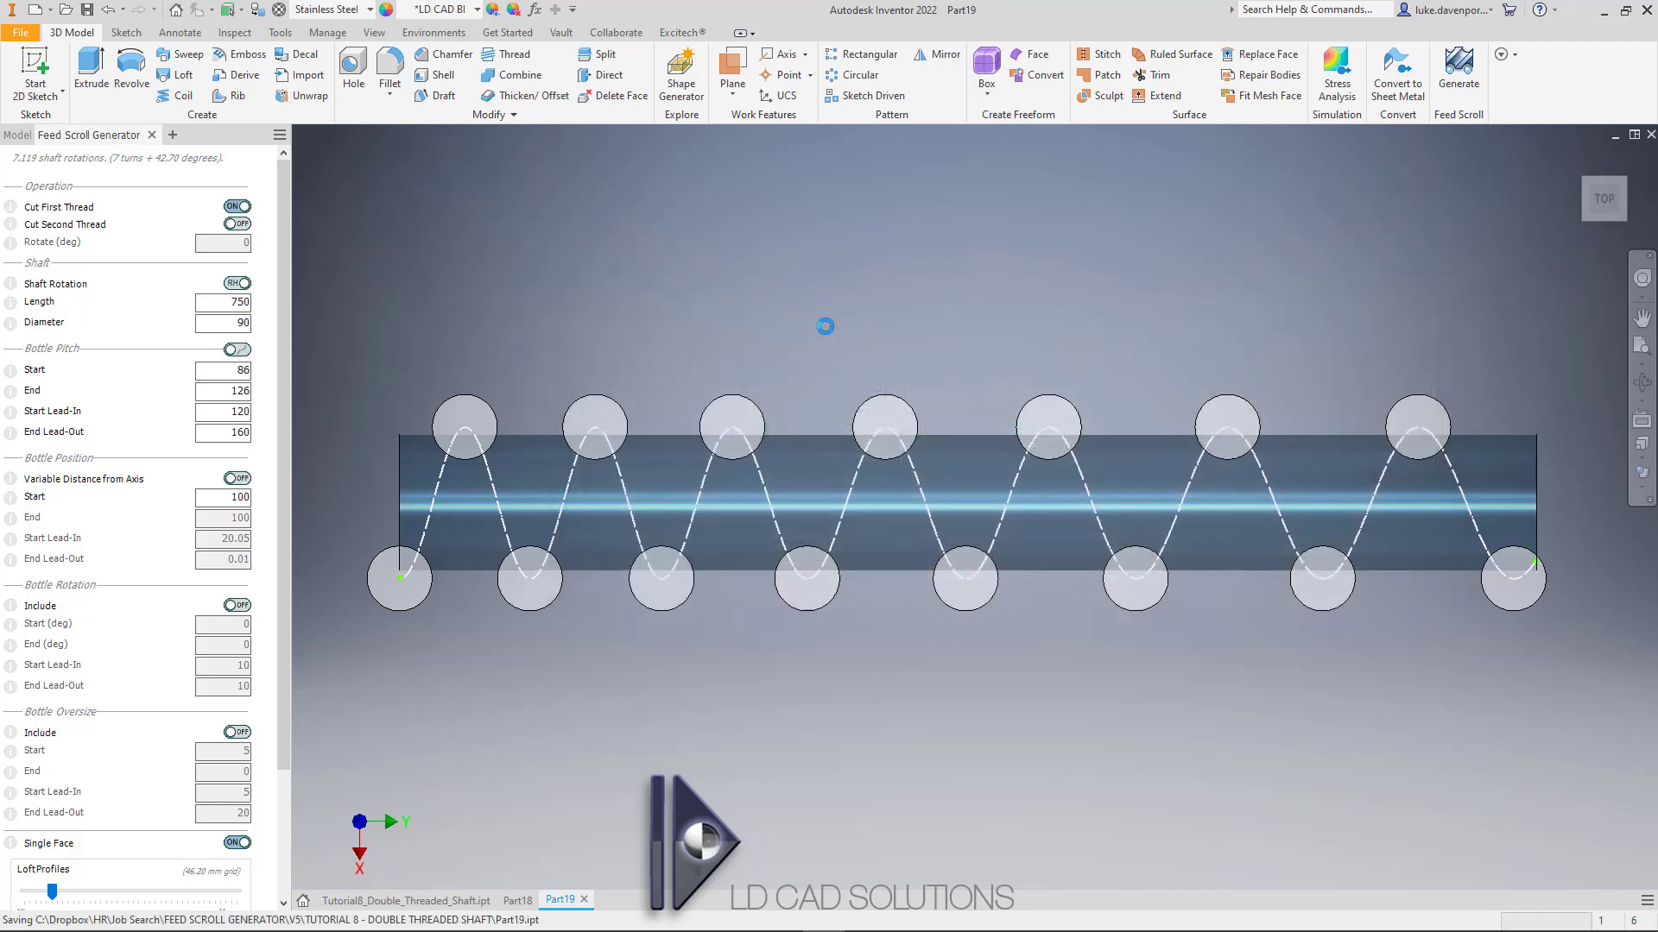
Step: Simulate the bottles along the finished scroll and turn the shaft to 285 degrees
left_click_drag(282, 283, 281, 483)
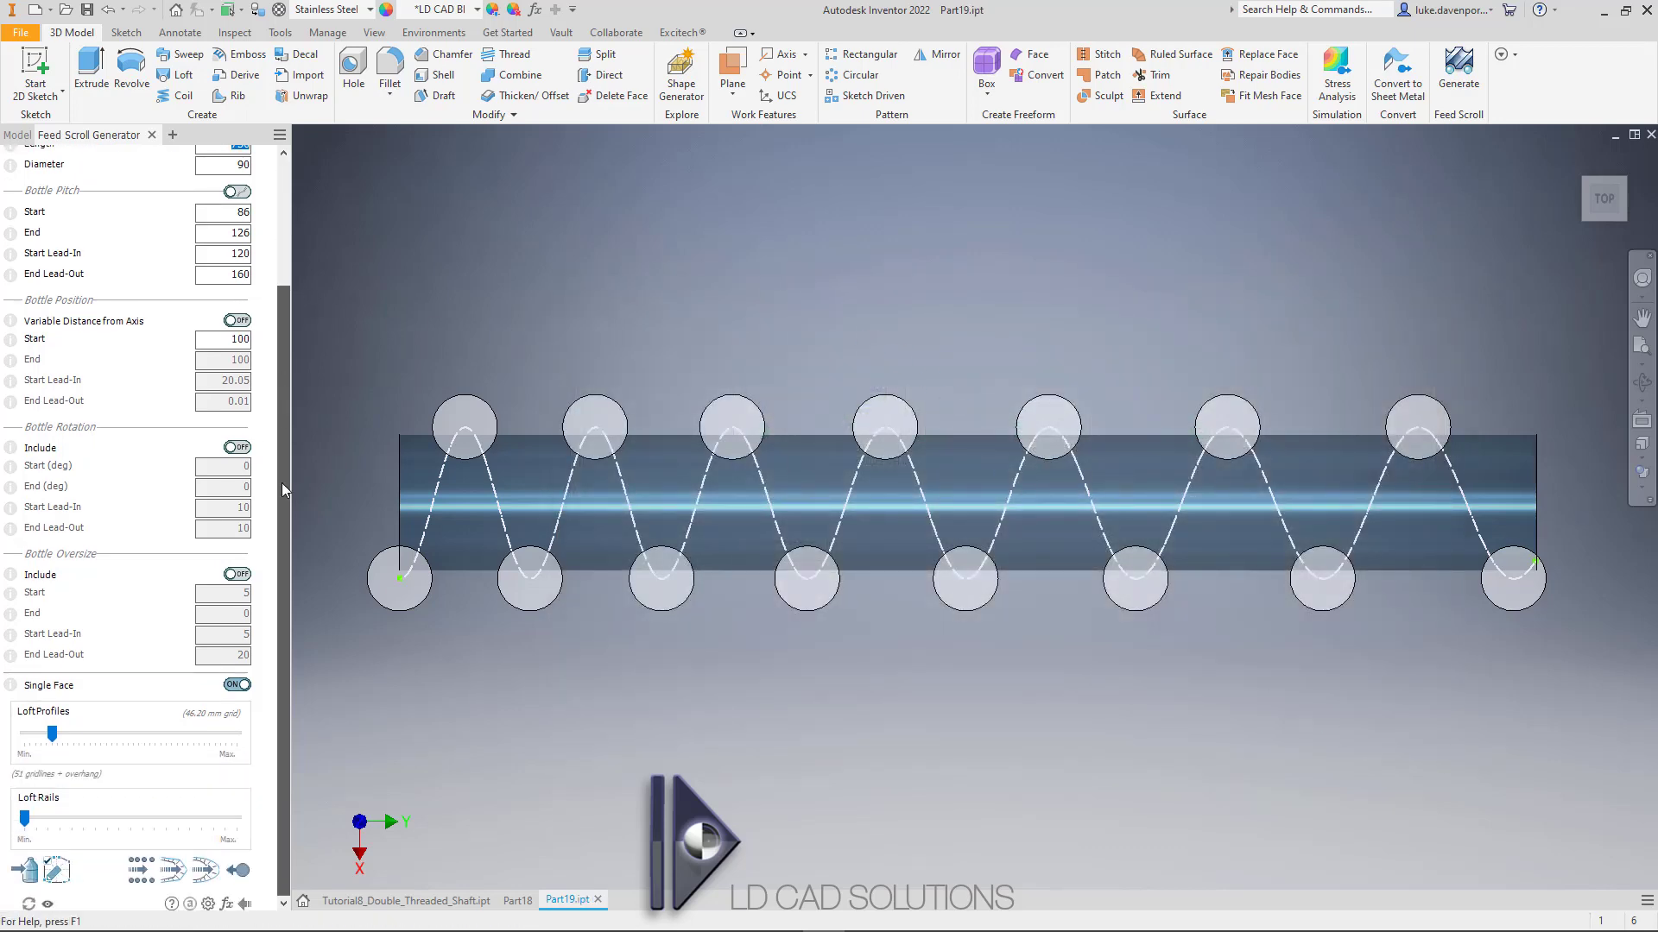
left_click(138, 875)
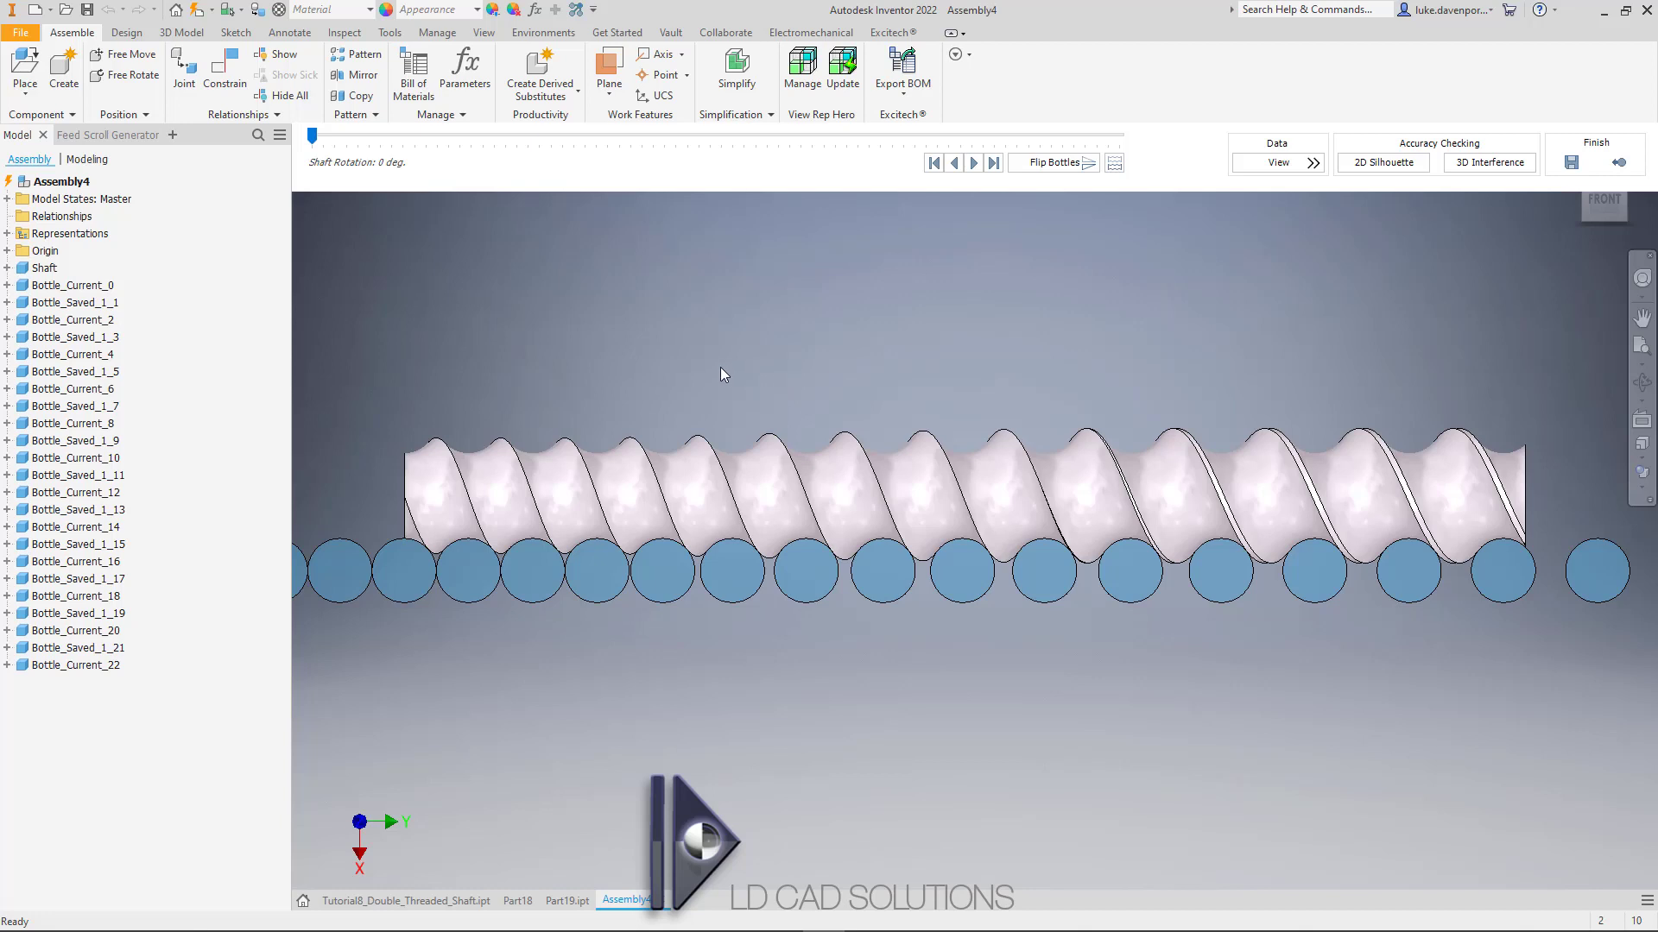
left_click_drag(311, 135, 957, 137)
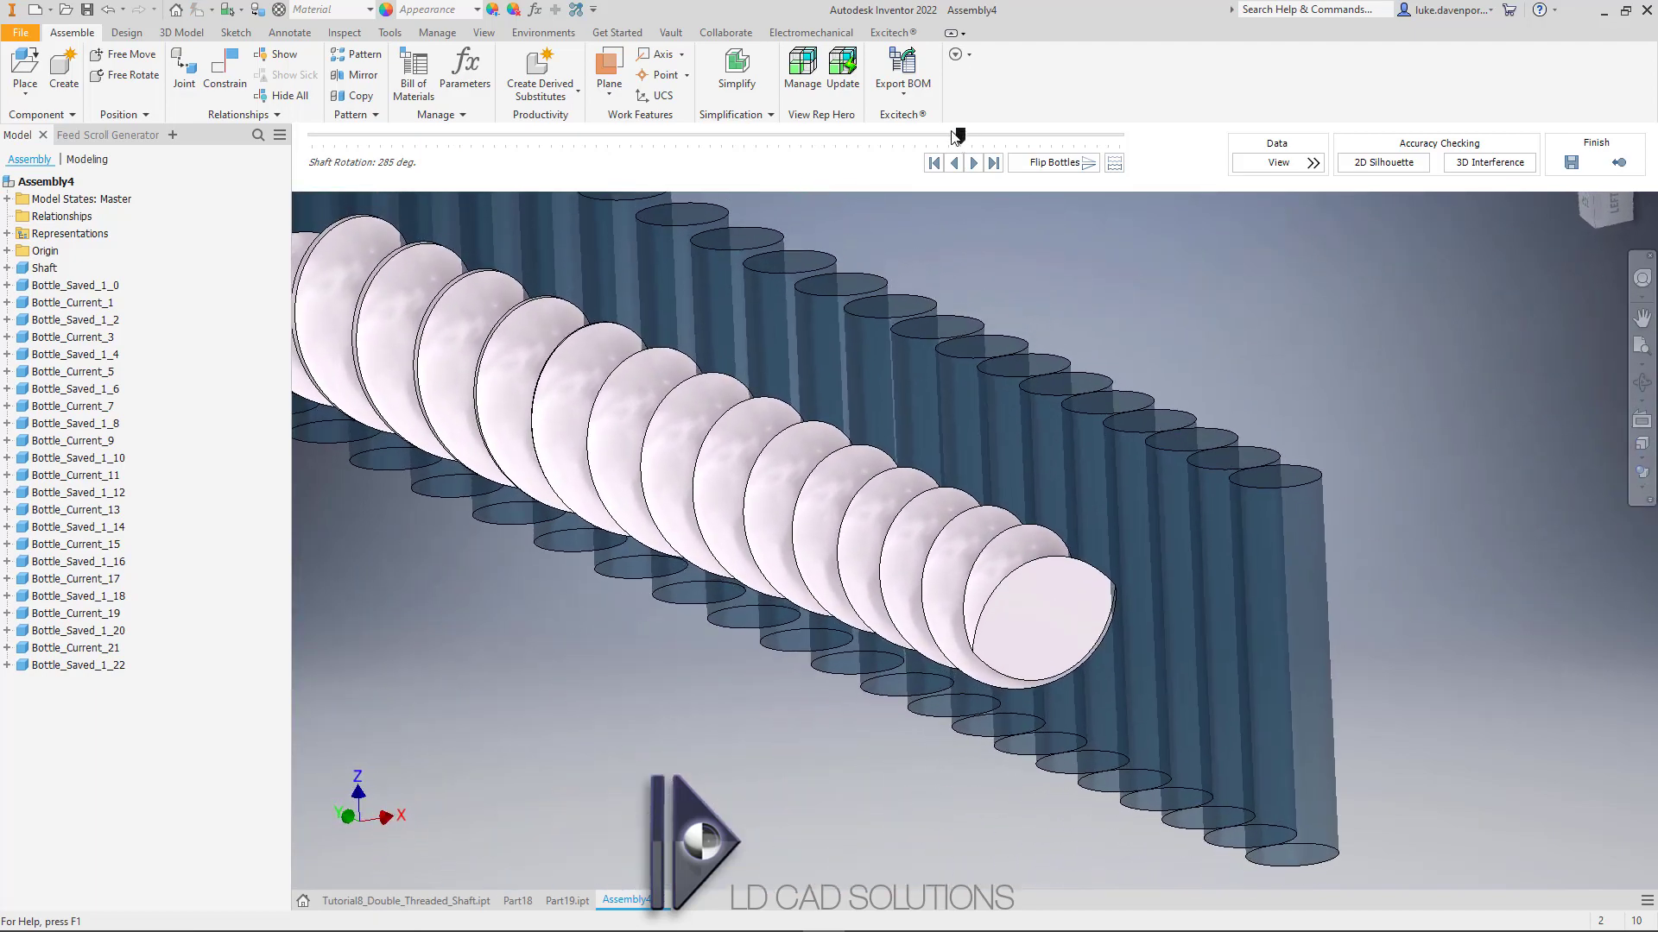
mouse_move(958, 138)
left_mouse_down()
mouse_move(657, 140)
mouse_move(960, 138)
left_mouse_up()
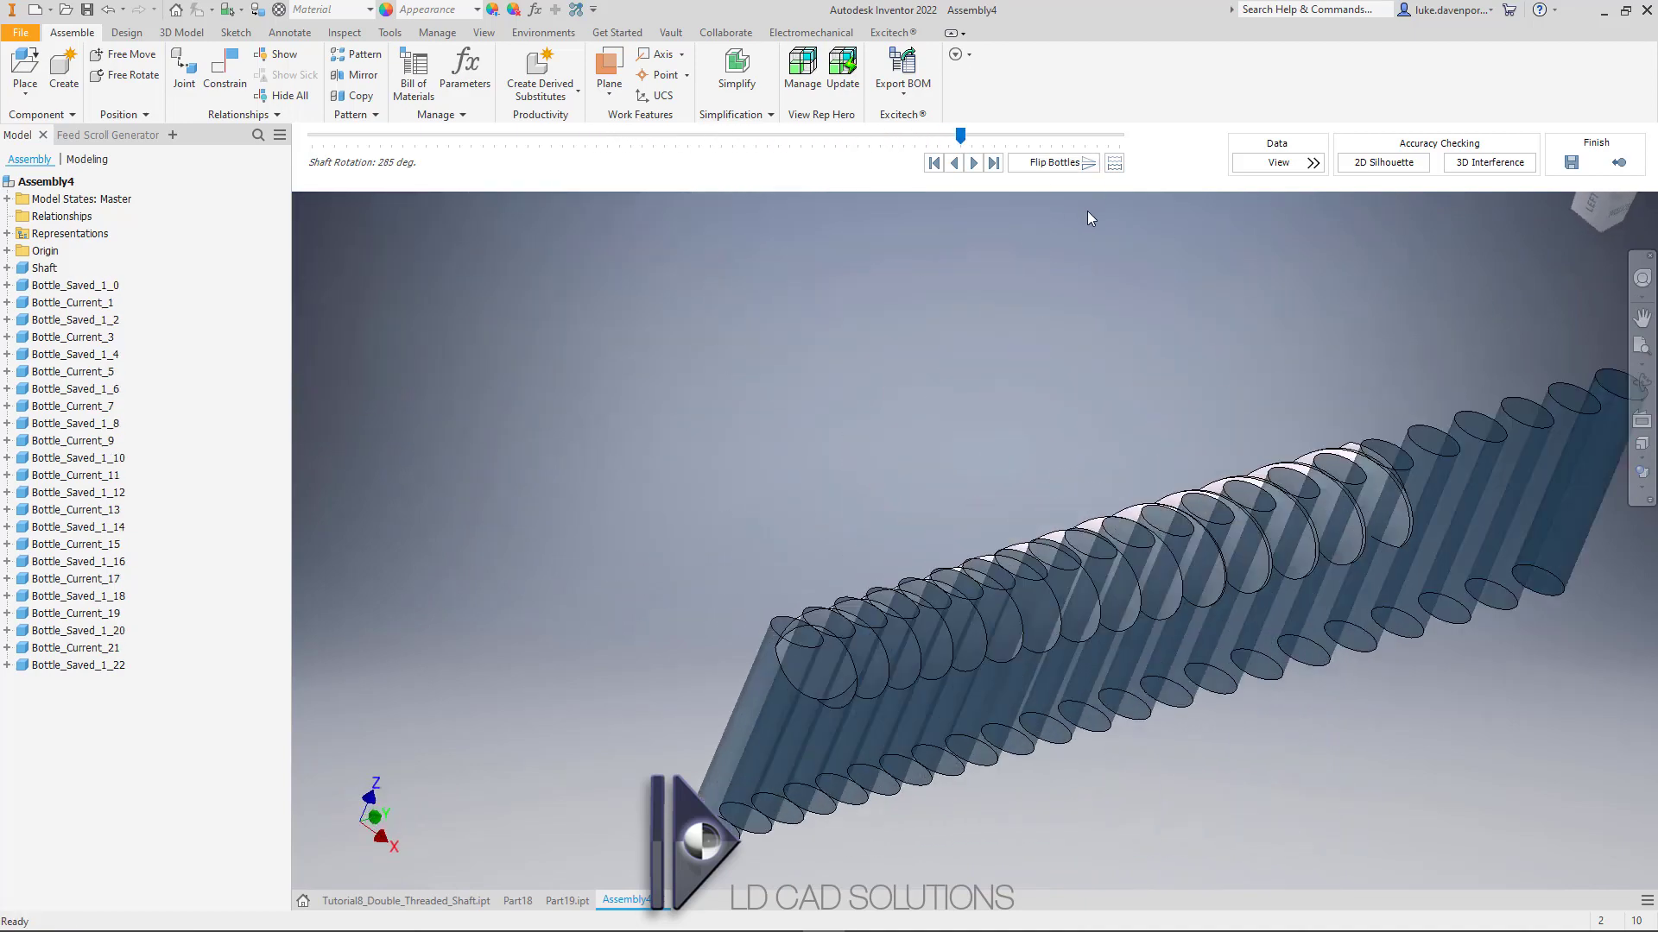
Step: Flip the bottles in the simulation while viewing the scroll from the front, and exit the simulation
left_click(1606, 202)
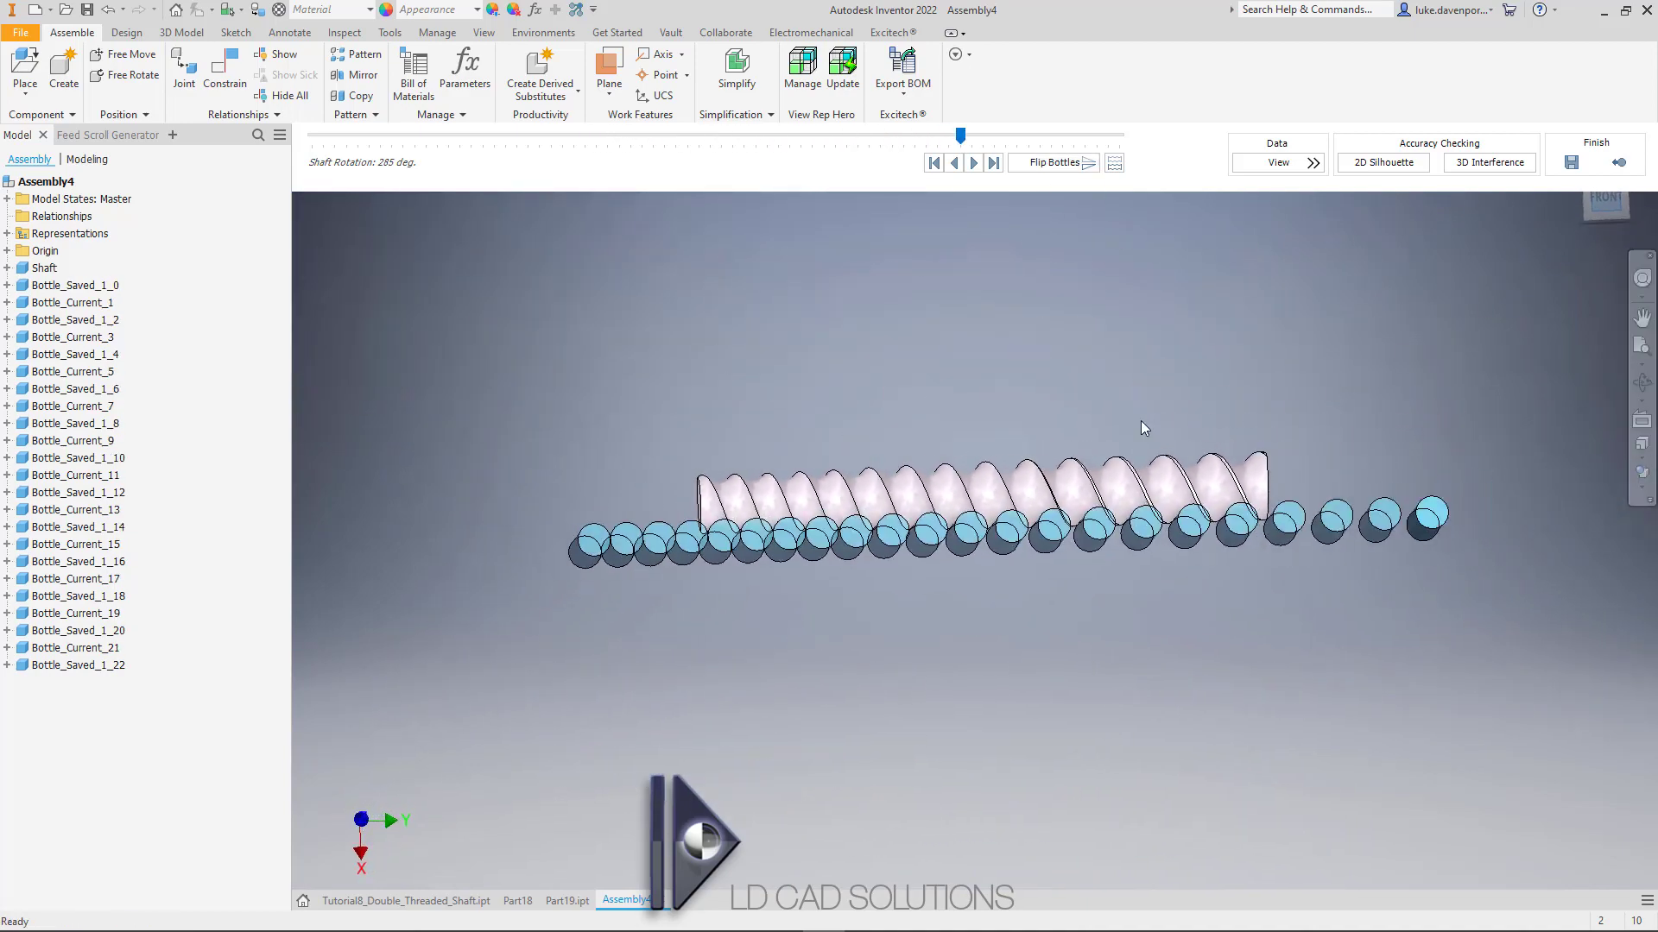
left_click(1057, 162)
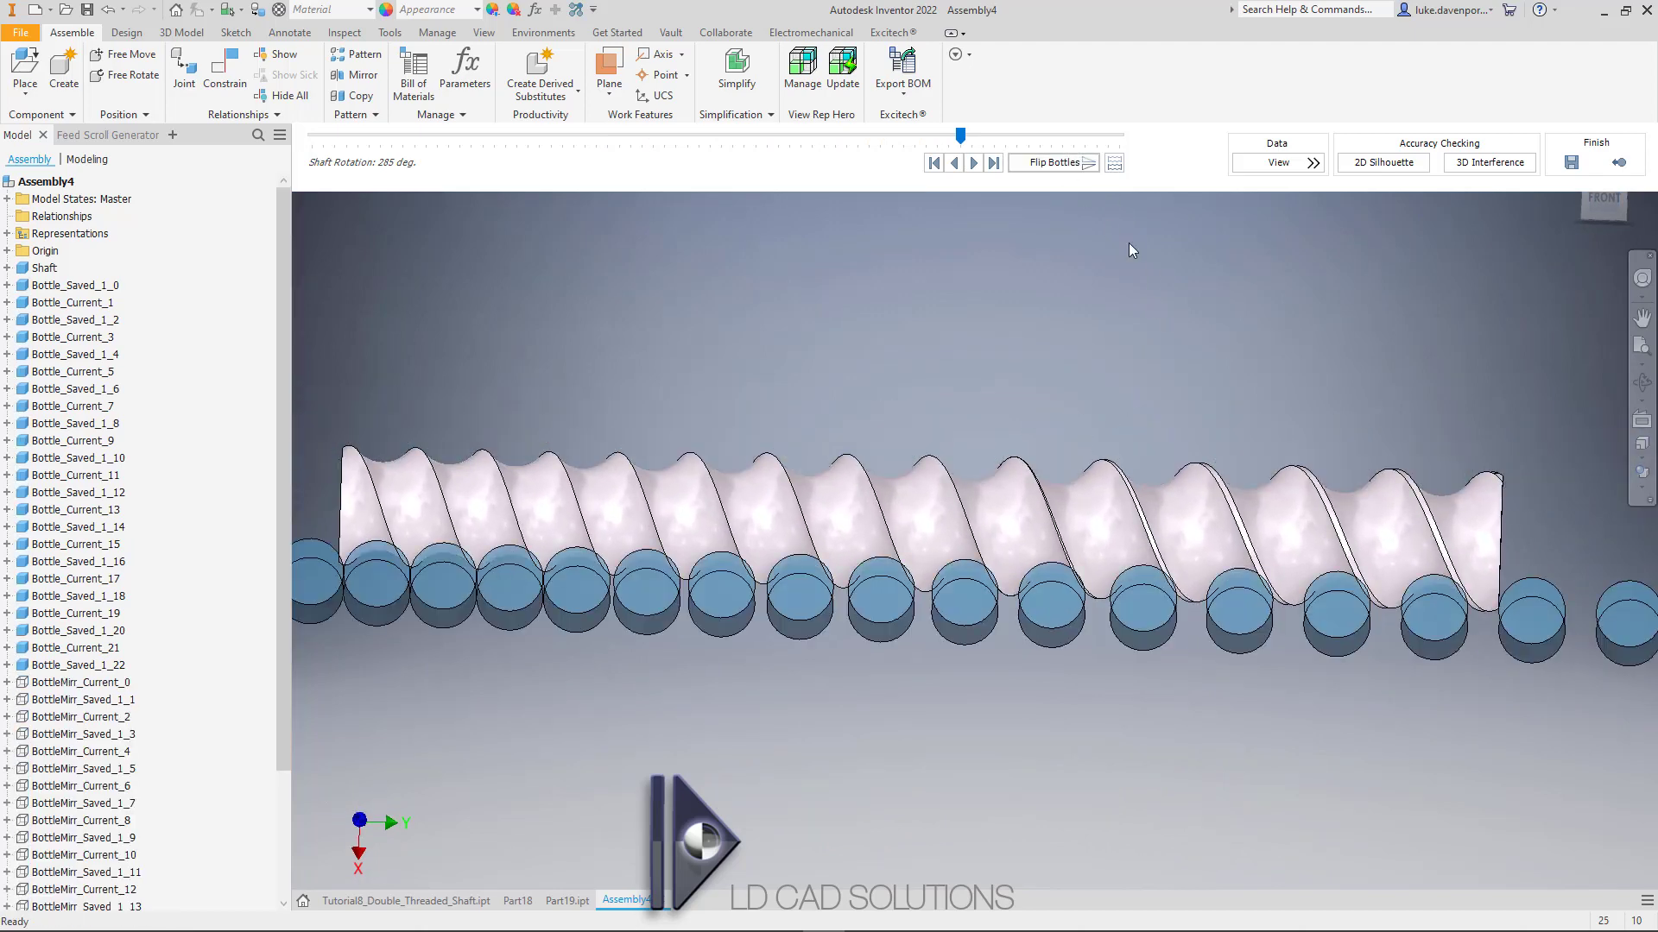
left_click(1618, 163)
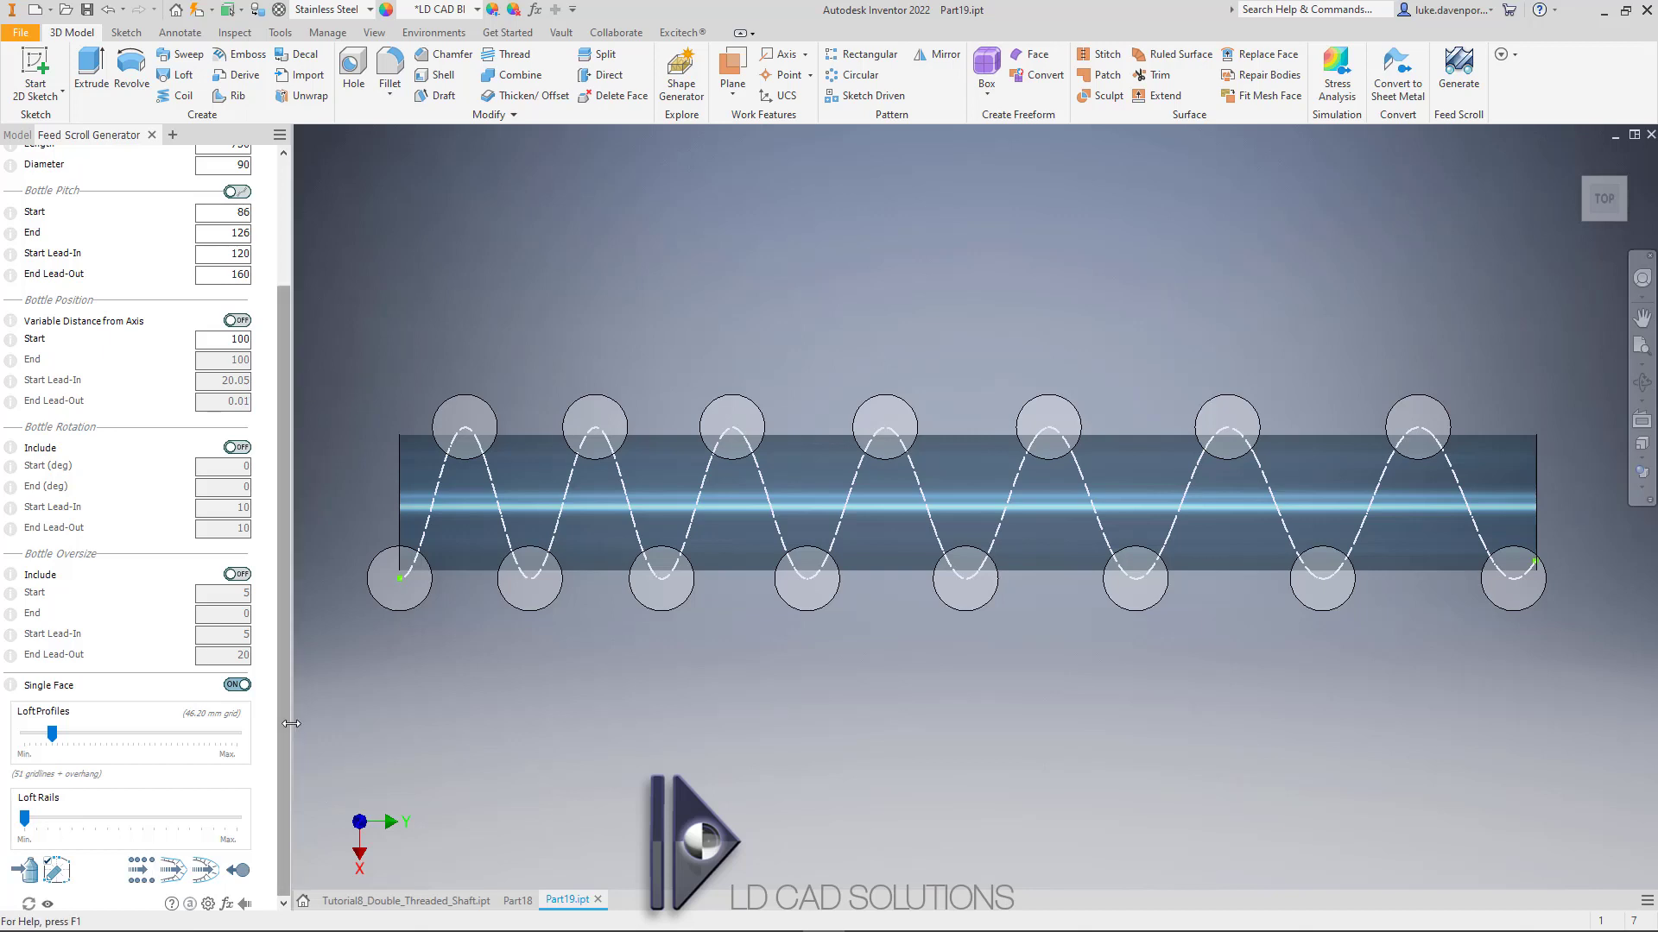
Step: Finish the Feed Scroll Generator session and return to the double-threaded part model
left_click(240, 871)
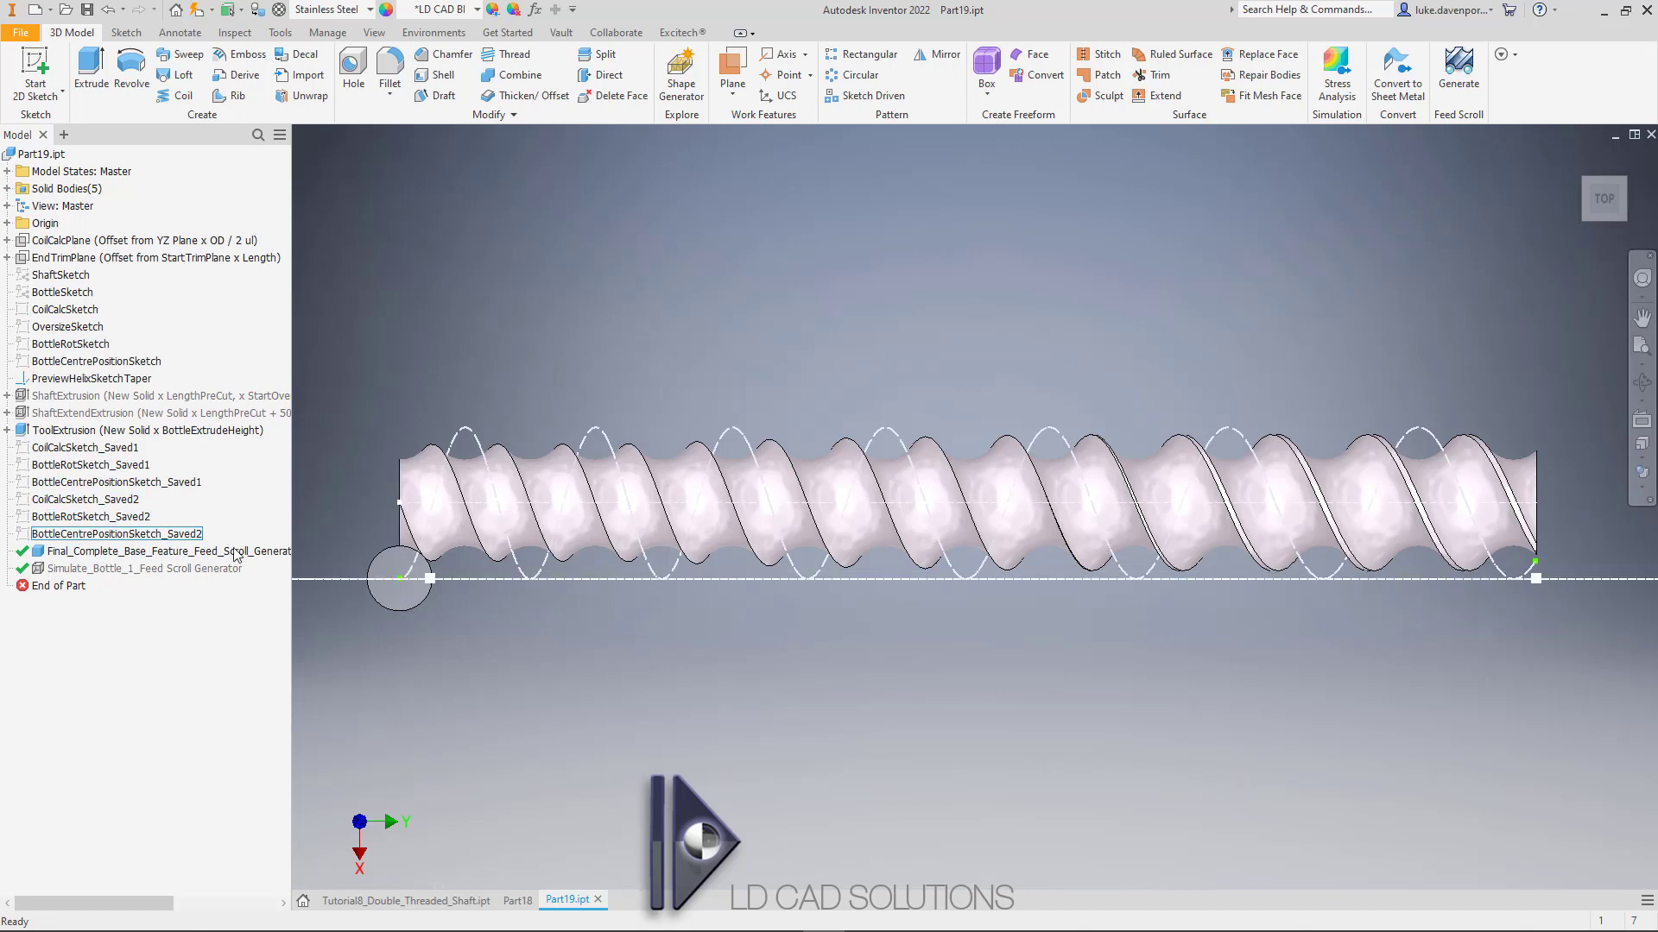
middle_click_drag(763, 676, 771, 674)
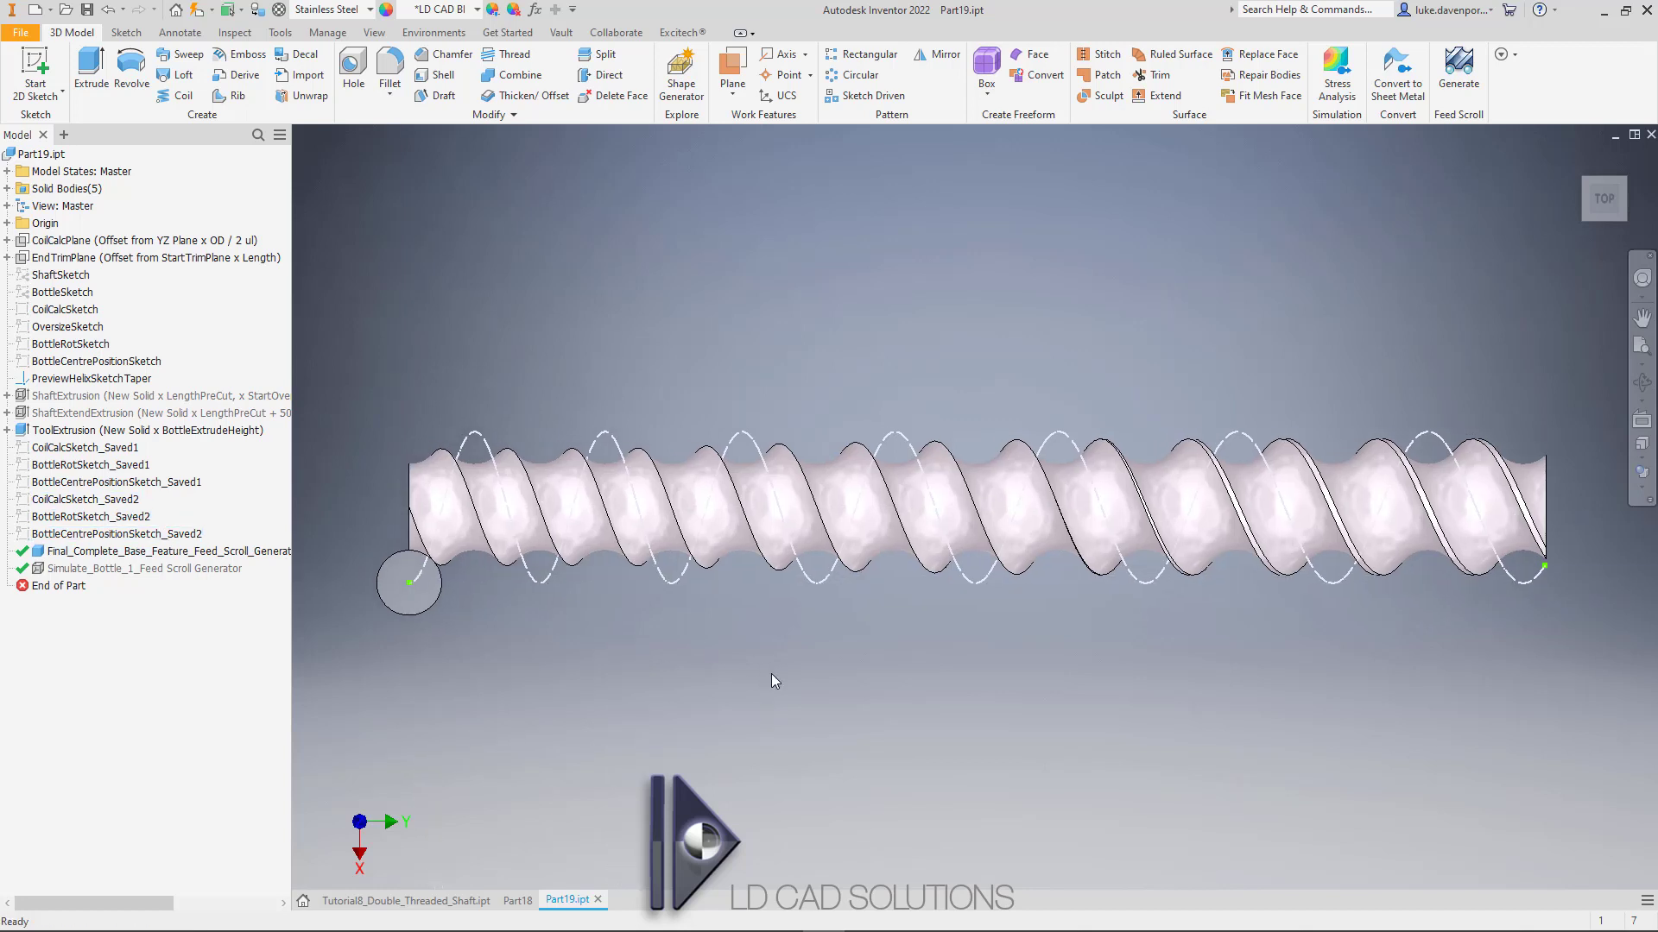